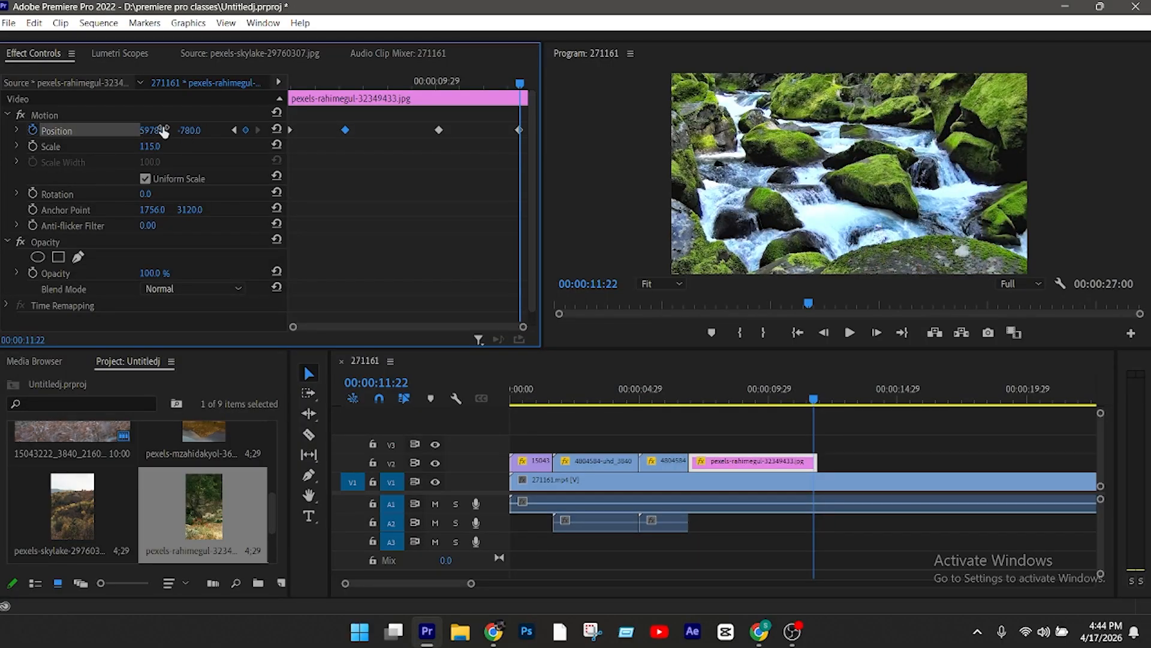
Save the project and move the playhead back within the last clip on V2
key("ctrl+s")
left_click_drag(813, 399, 742, 412)
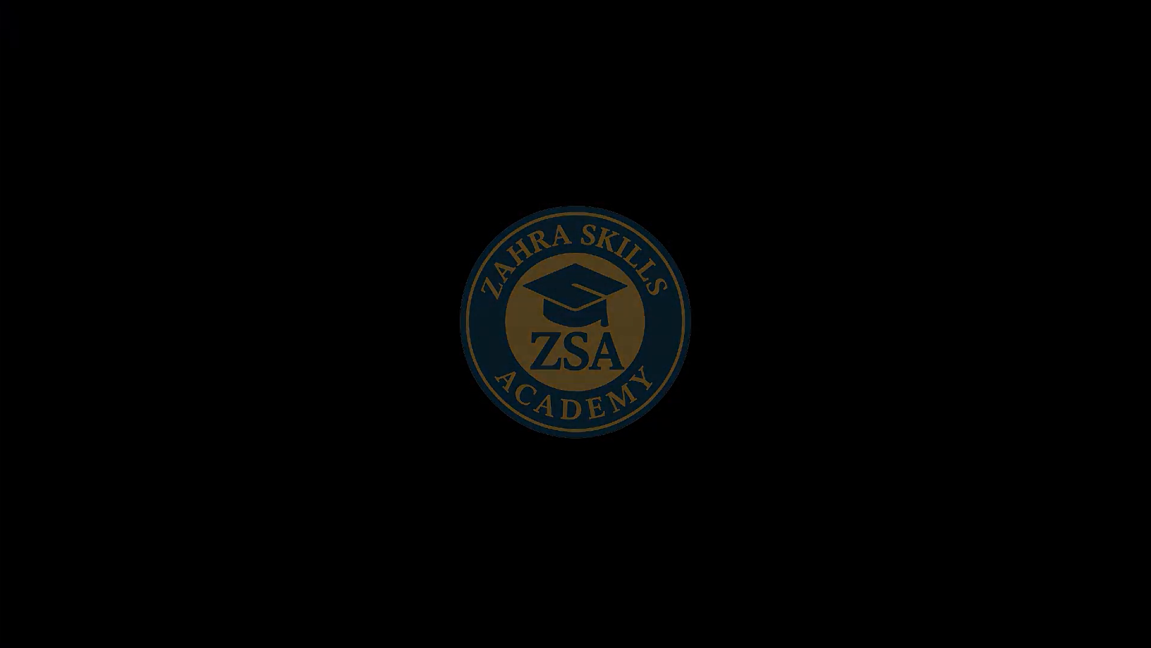
Place 271161.mp4 on V1 and A1 at the start of the sequence and select it
scroll(262, 510, "up", 3)
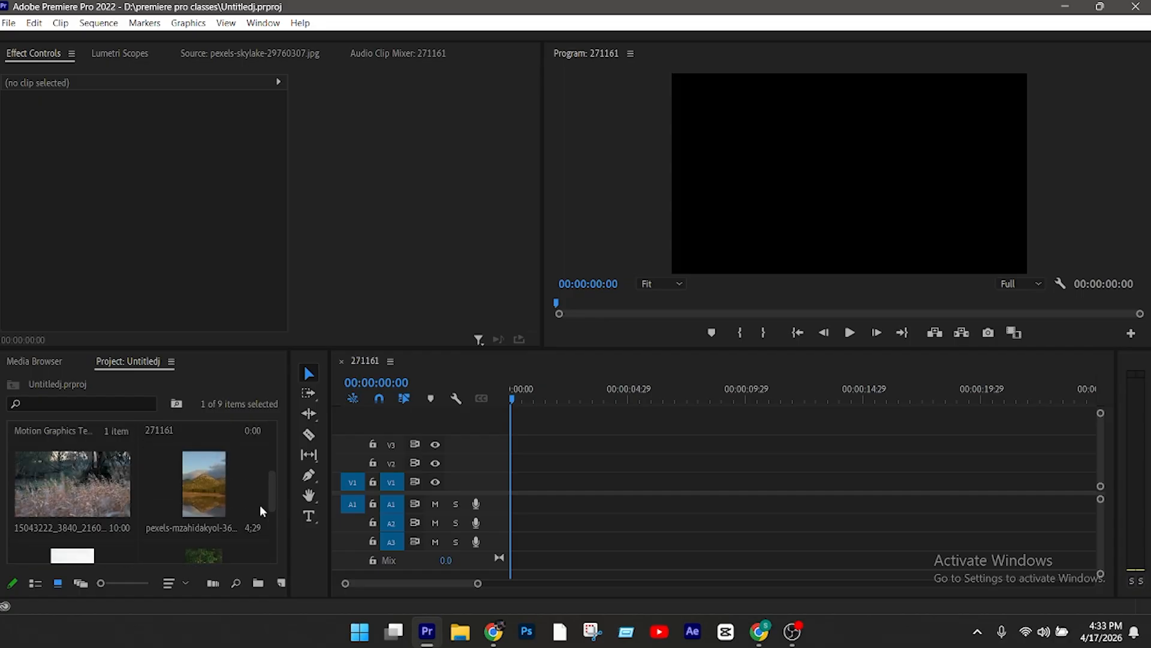
scroll(156, 512, "up", 3)
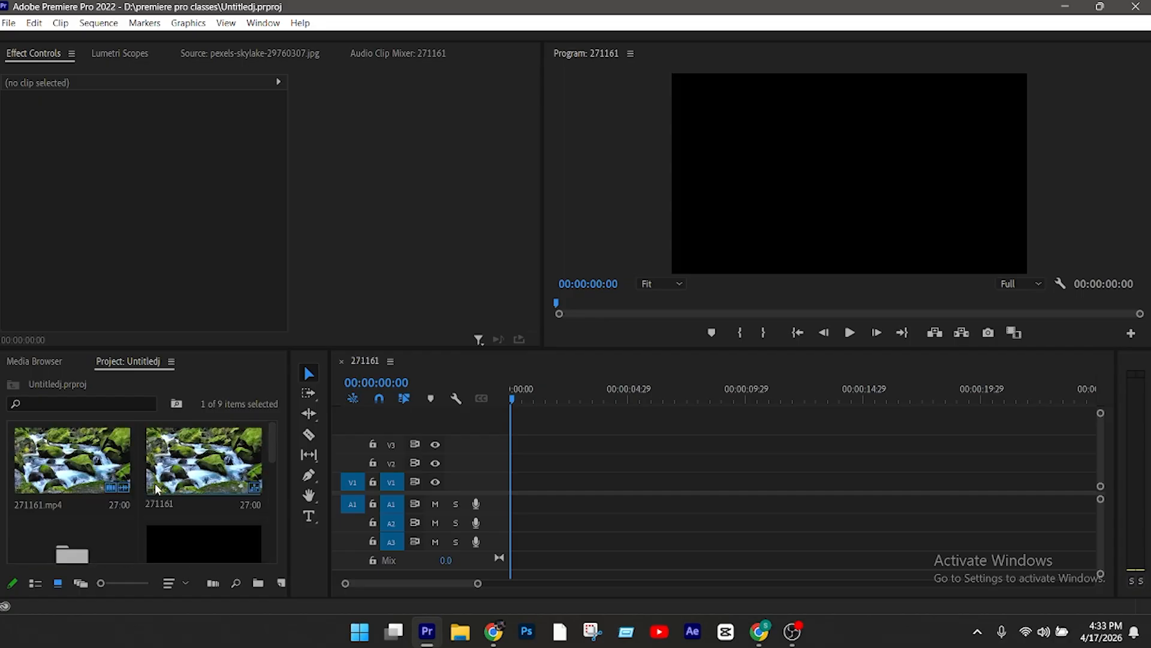
left_click_drag(63, 470, 523, 509)
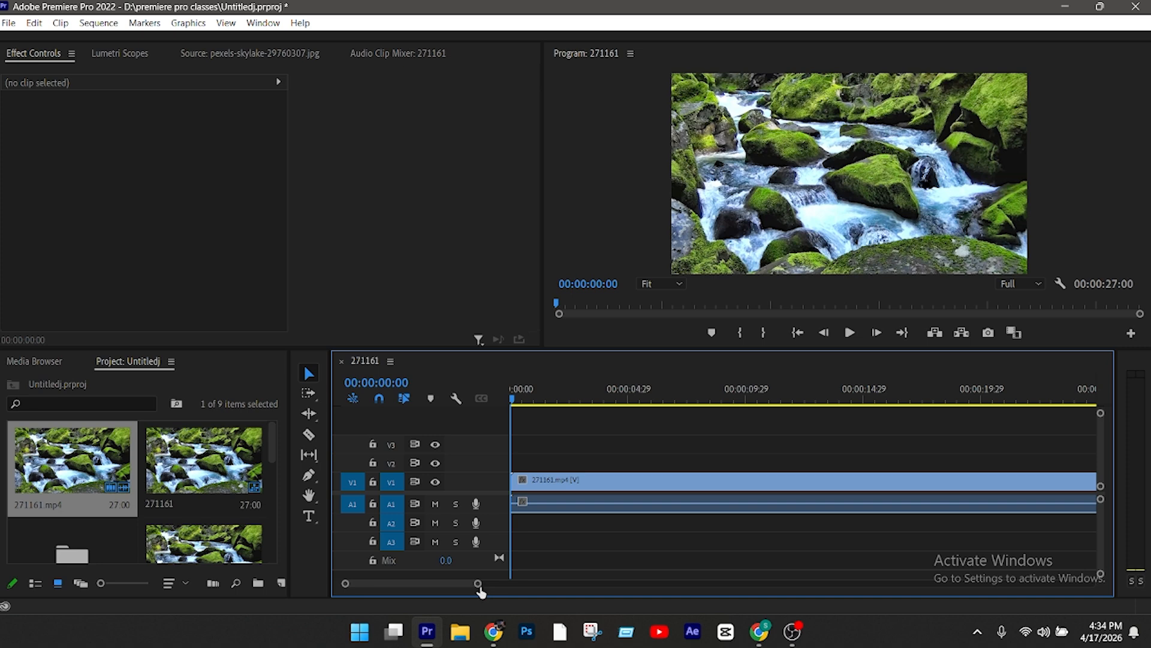
left_click_drag(478, 583, 592, 582)
left_click(567, 483)
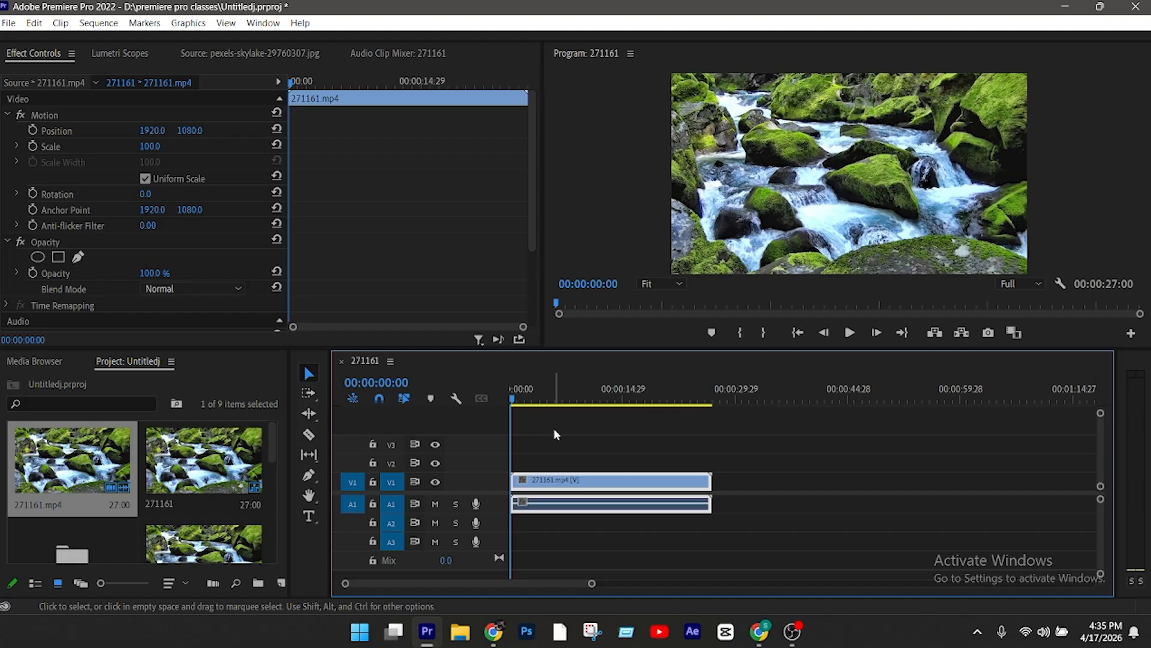
Place the 15043222_3840_2160_60fps.mp4 clip on V2 at the start of the sequence, above the river video
left_click(532, 397)
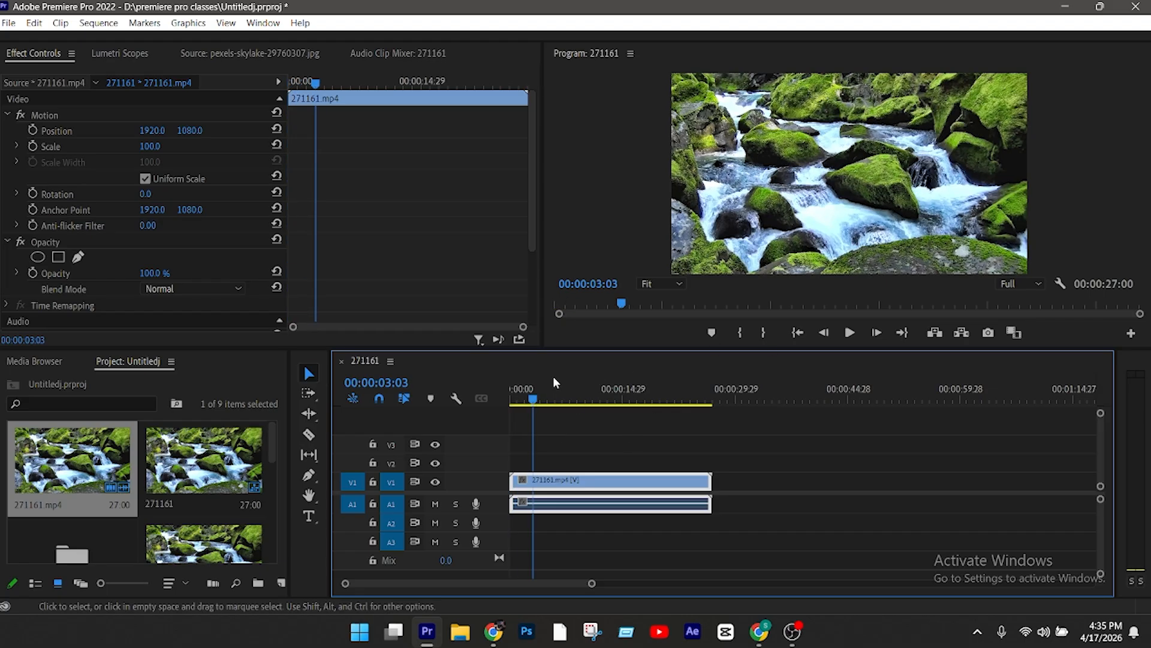
key("Home")
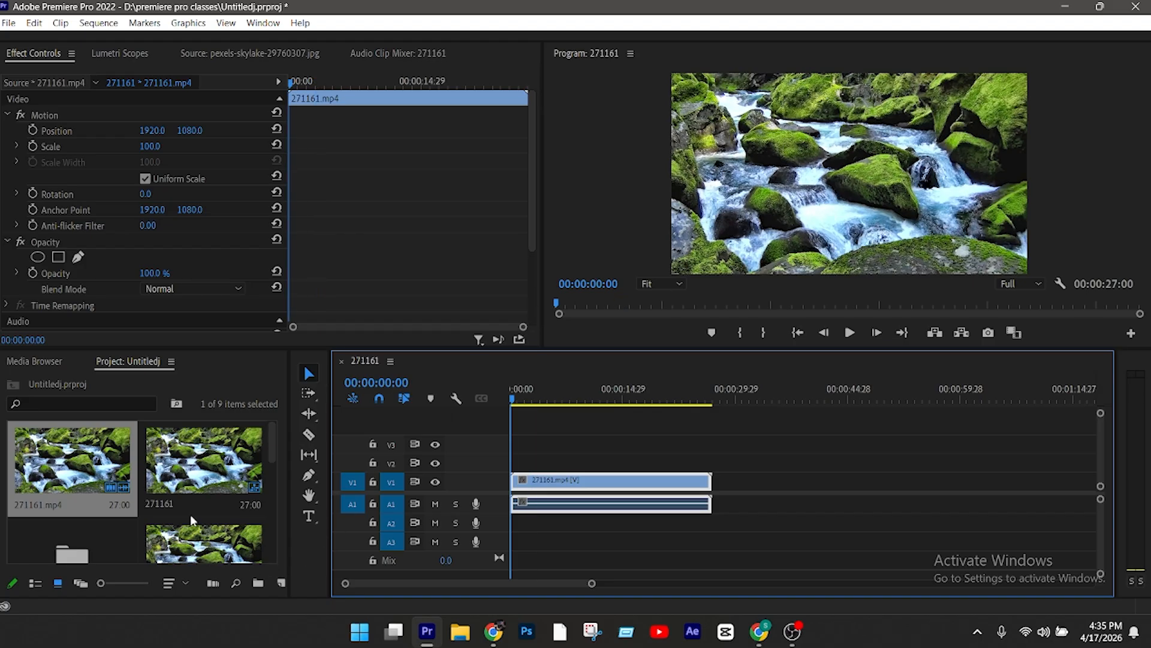
scroll(185, 473, "down", 3)
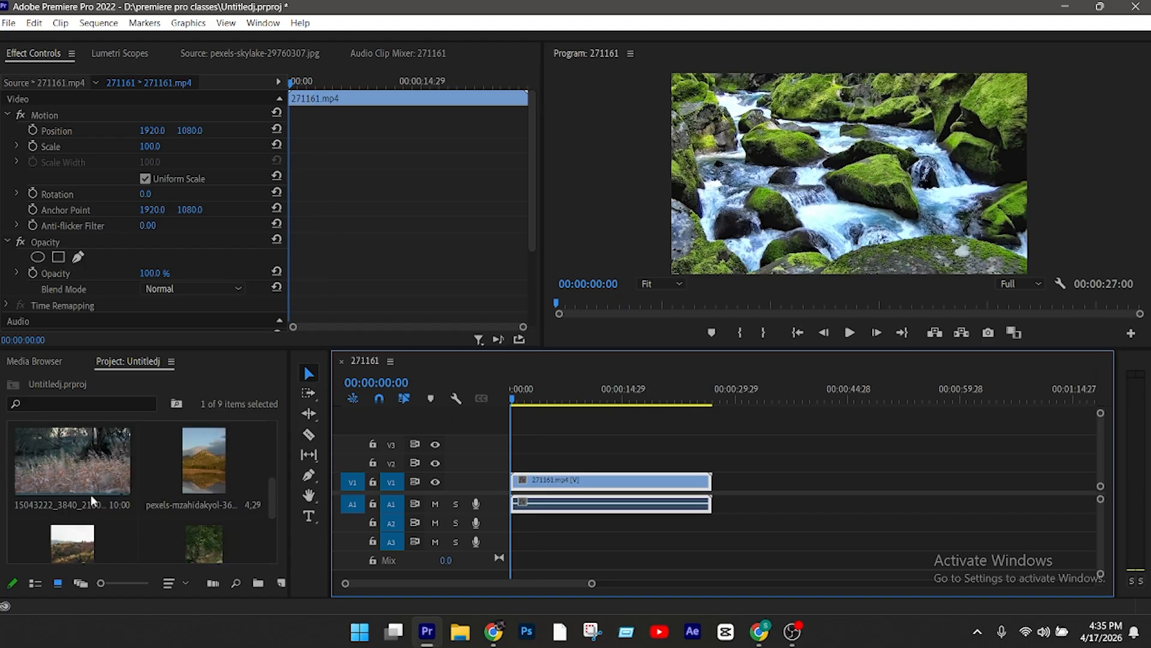
left_click(66, 457)
left_click_drag(63, 459, 518, 465)
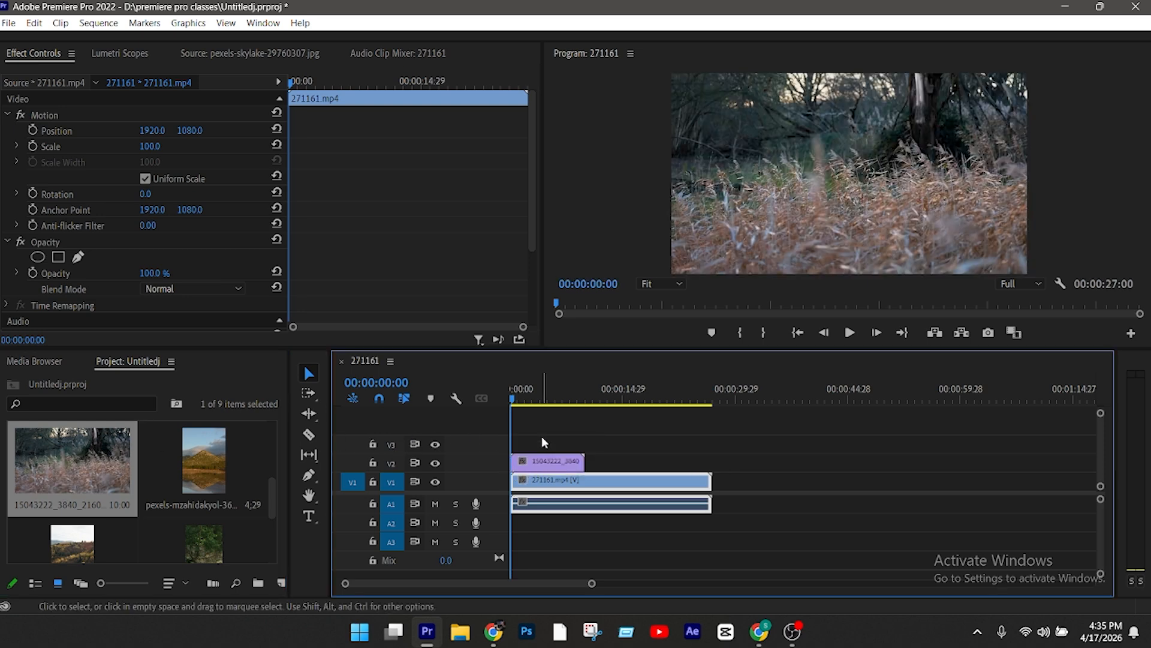
Add a Scale keyframe of 100 to the grass clip on V2 at 00:00:02:06
left_click(536, 461)
left_click_drag(513, 402, 527, 403)
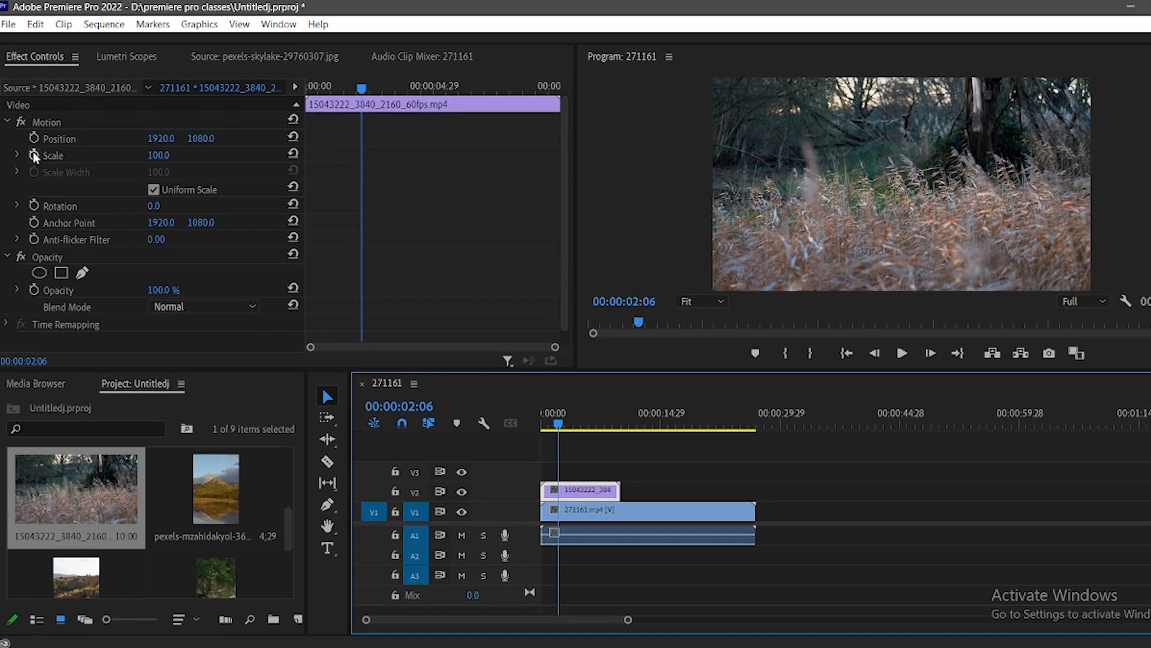
left_click(32, 145)
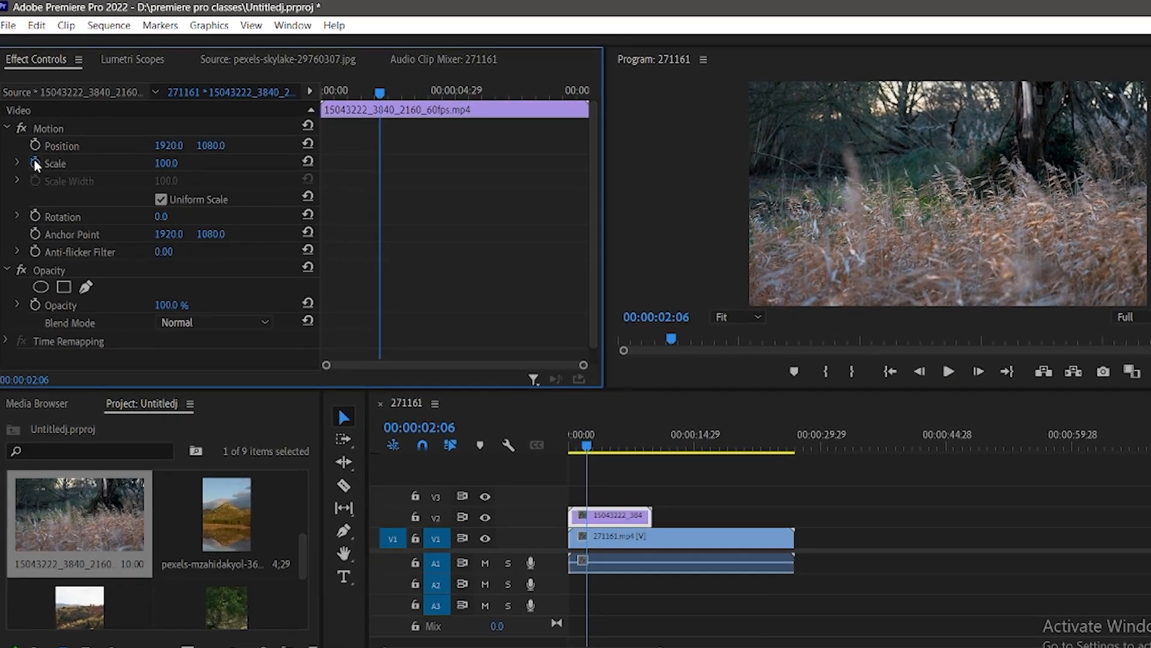
left_click(34, 162)
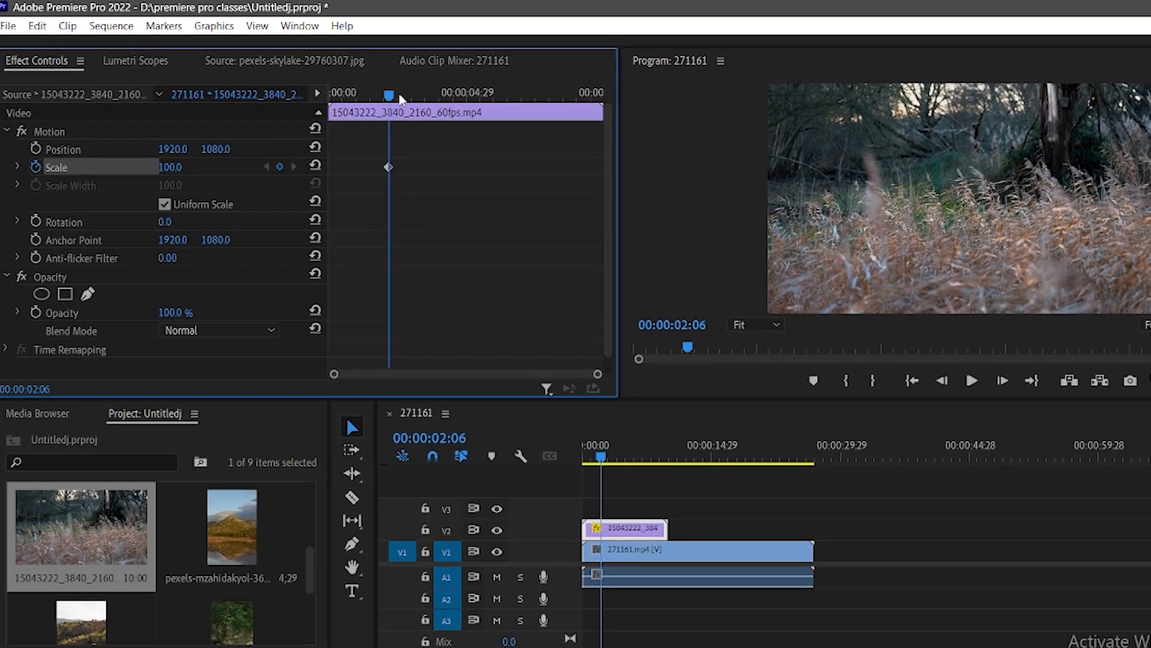
Set the grass clip's Scale to 0 at its first frame and play the zoom-in
left_click(387, 94)
key("Home")
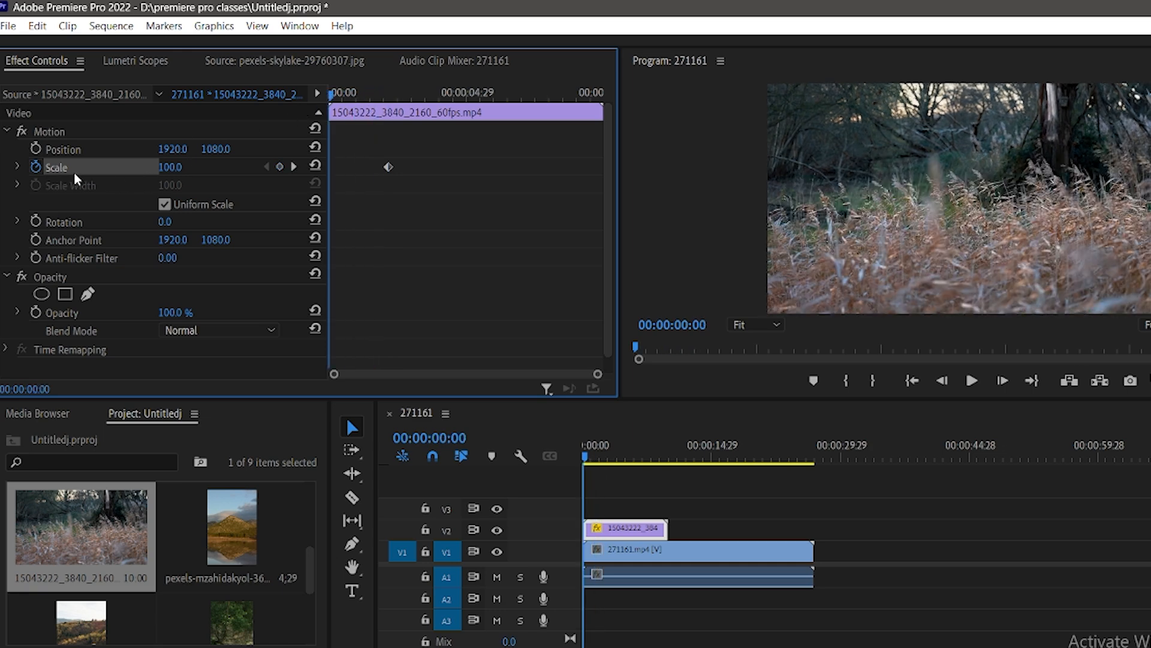
left_click_drag(173, 168, 205, 161)
key("space")
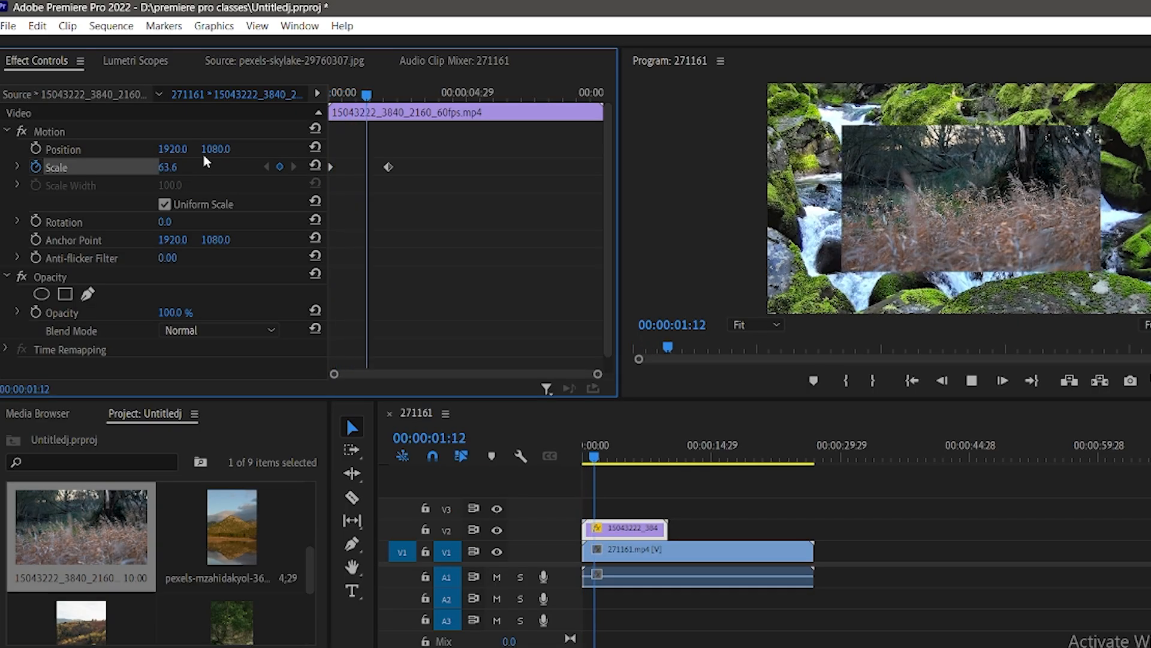
key("space")
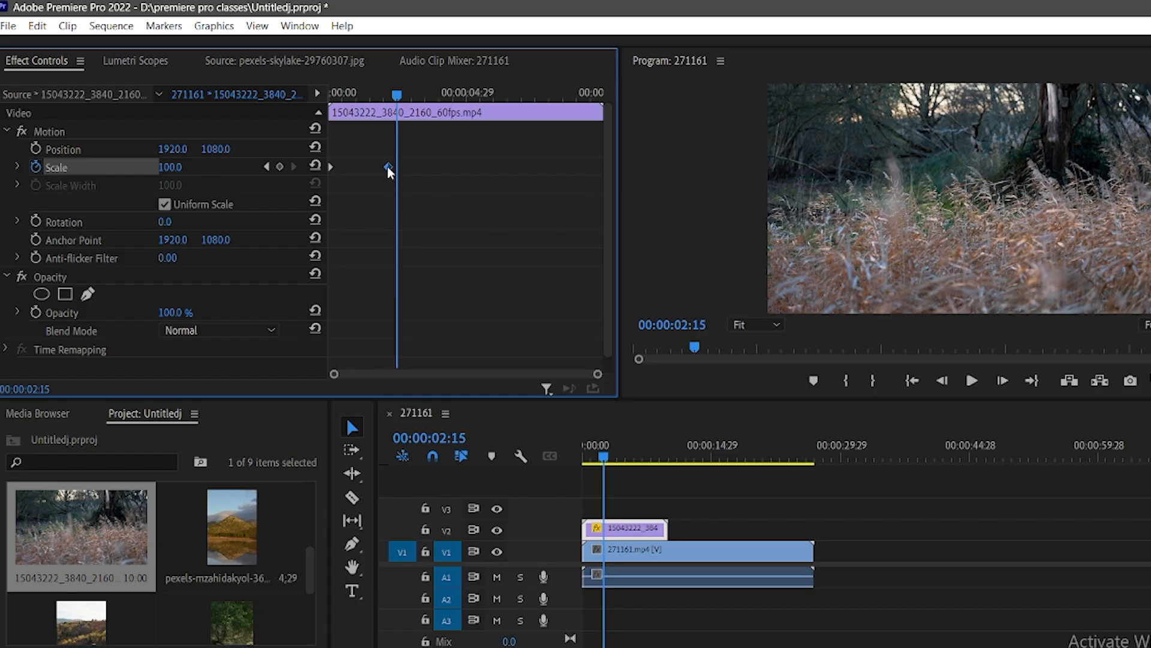
Move the grass clip's second Scale keyframe earlier to speed up the zoom and play it from the start
left_click_drag(387, 166, 364, 168)
left_click_drag(388, 96, 233, 106)
key("space")
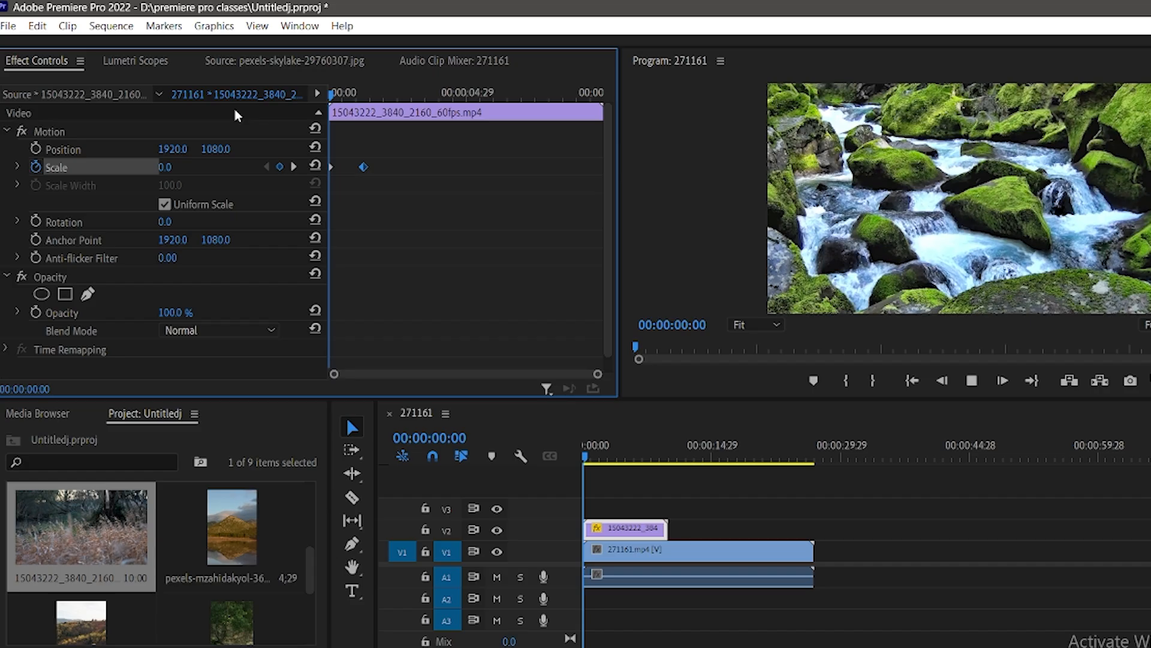
key("space")
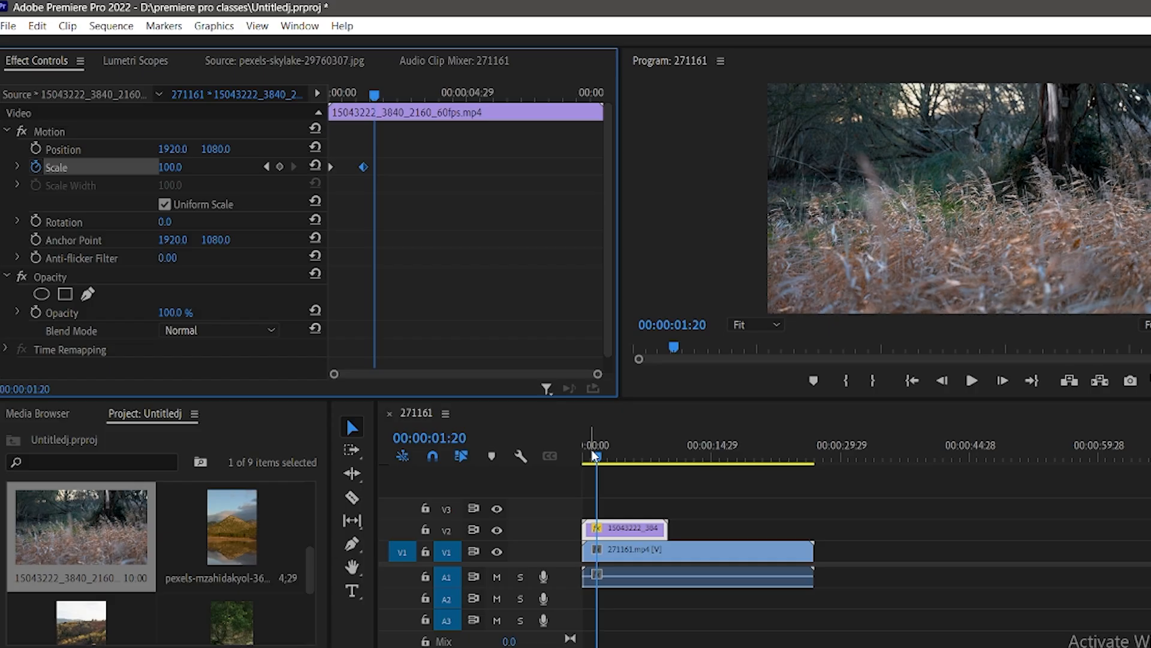
Trim the grass clip's end to 00:00:01:20 and place 4804584-uhd_3840_2160_24fps.mp4 directly after it on V2
left_click_drag(666, 528, 595, 531)
left_click_drag(71, 537, 125, 549)
scroll(228, 538, "down", 5)
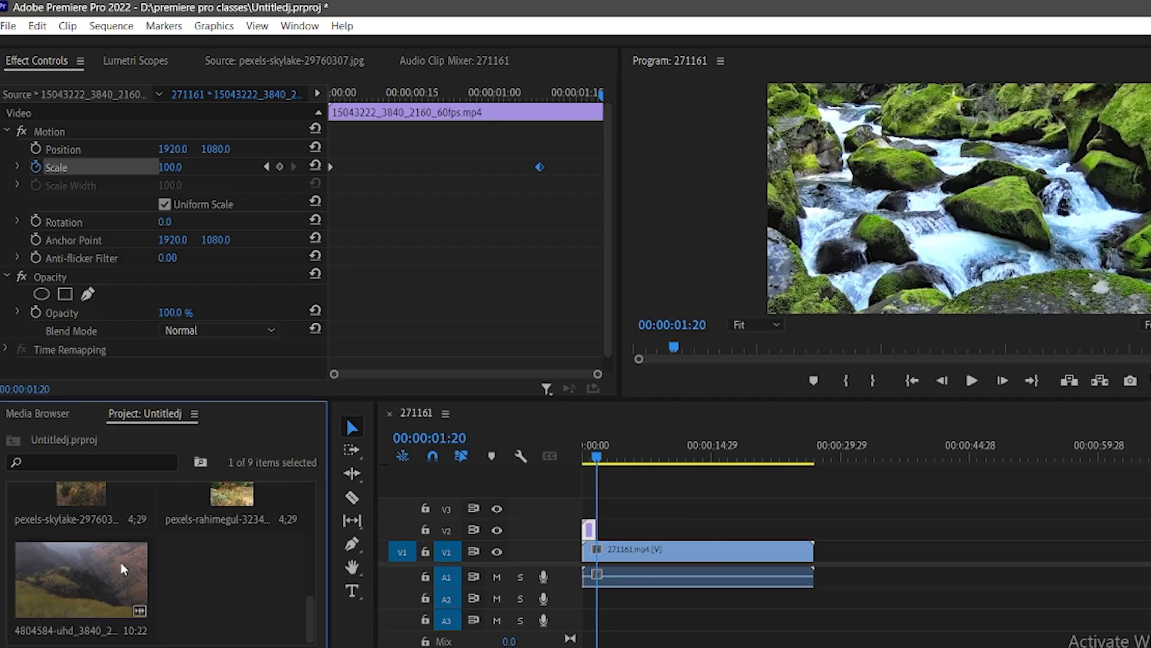
left_click(62, 595)
left_click_drag(293, 559, 600, 529)
Add Scale, Rotation and Opacity keyframes to the 4804584 hillside clip at 00:00:04:01
left_click_drag(597, 455, 618, 465)
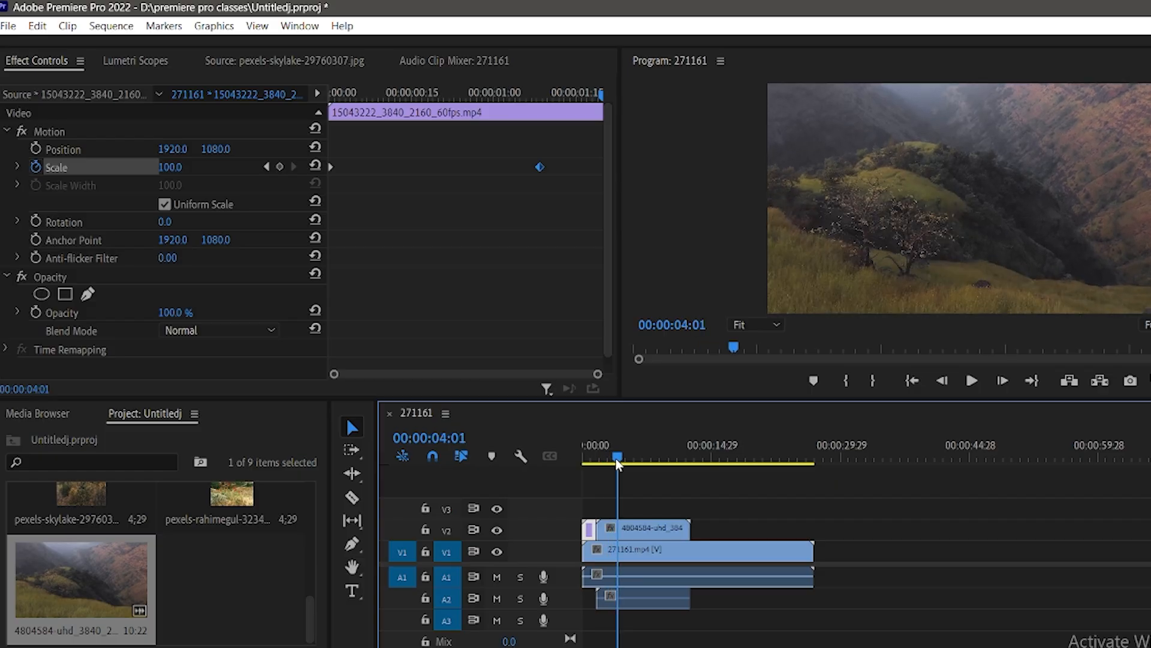
left_click(636, 532)
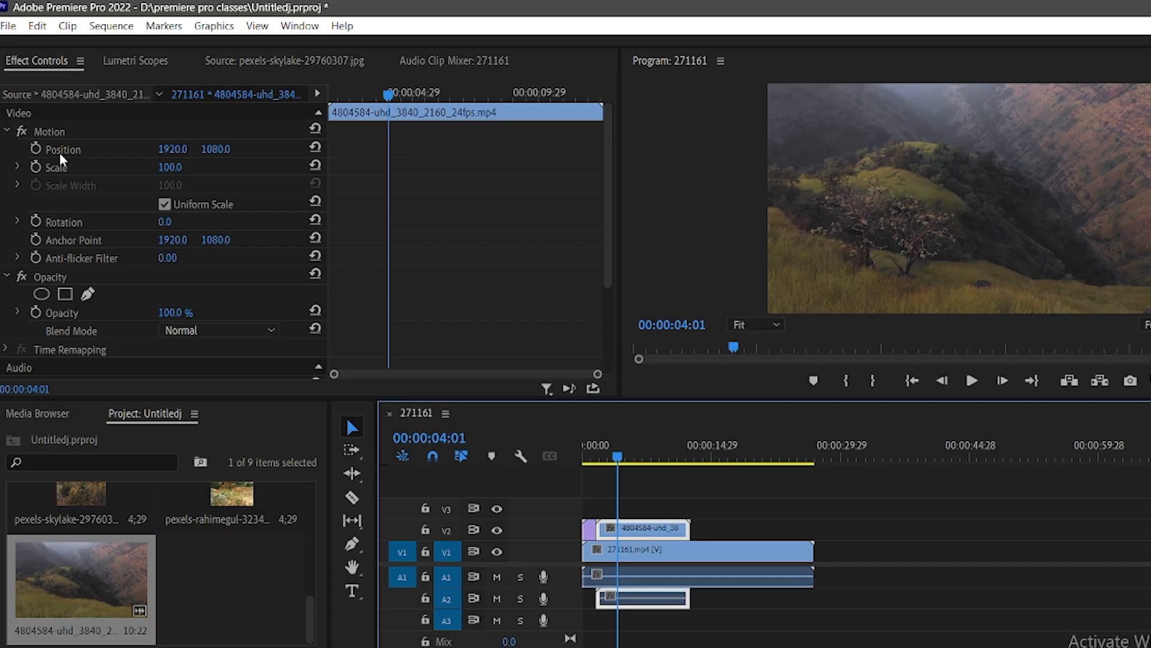
left_click(37, 167)
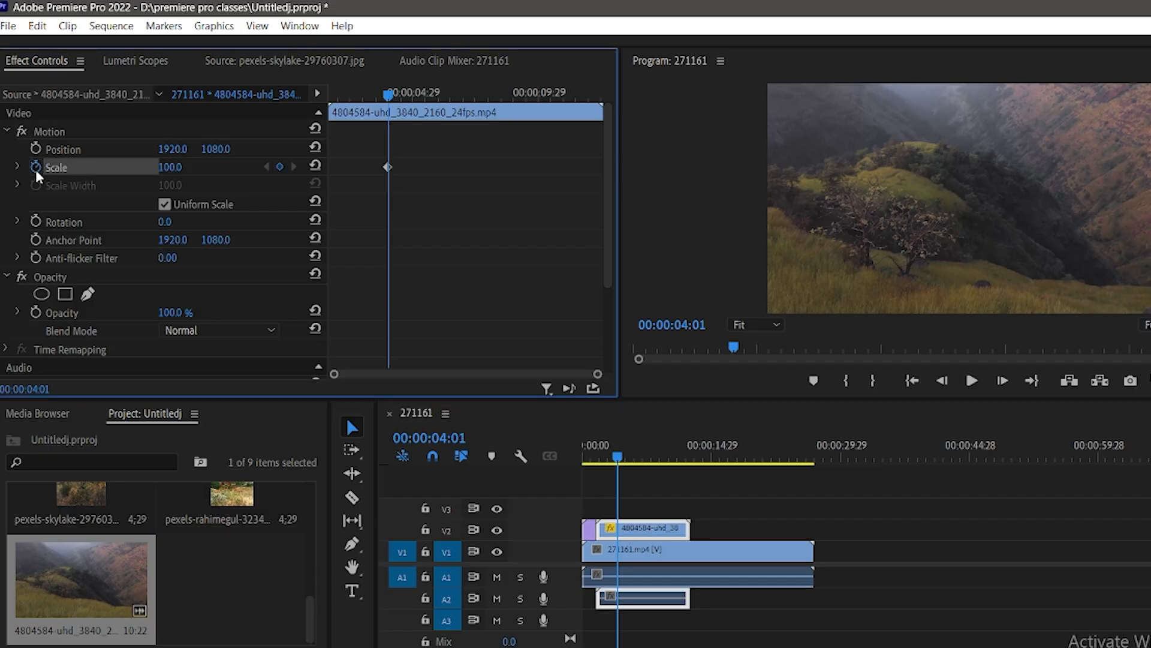
left_click(36, 220)
scroll(84, 216, "down", 2)
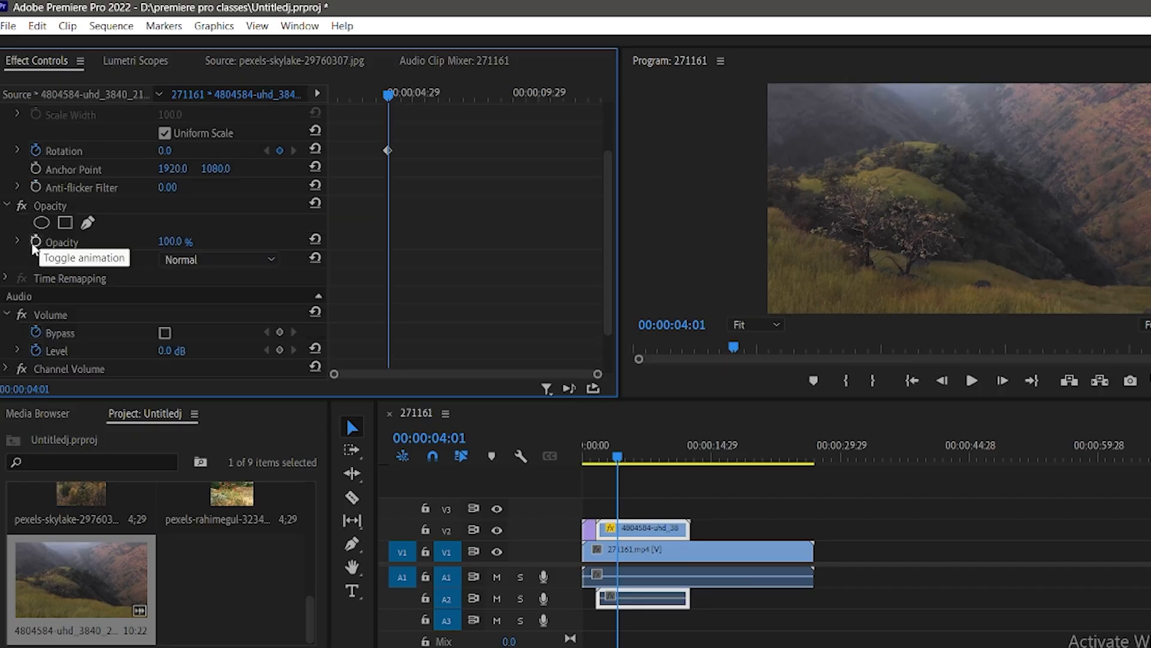
left_click(36, 242)
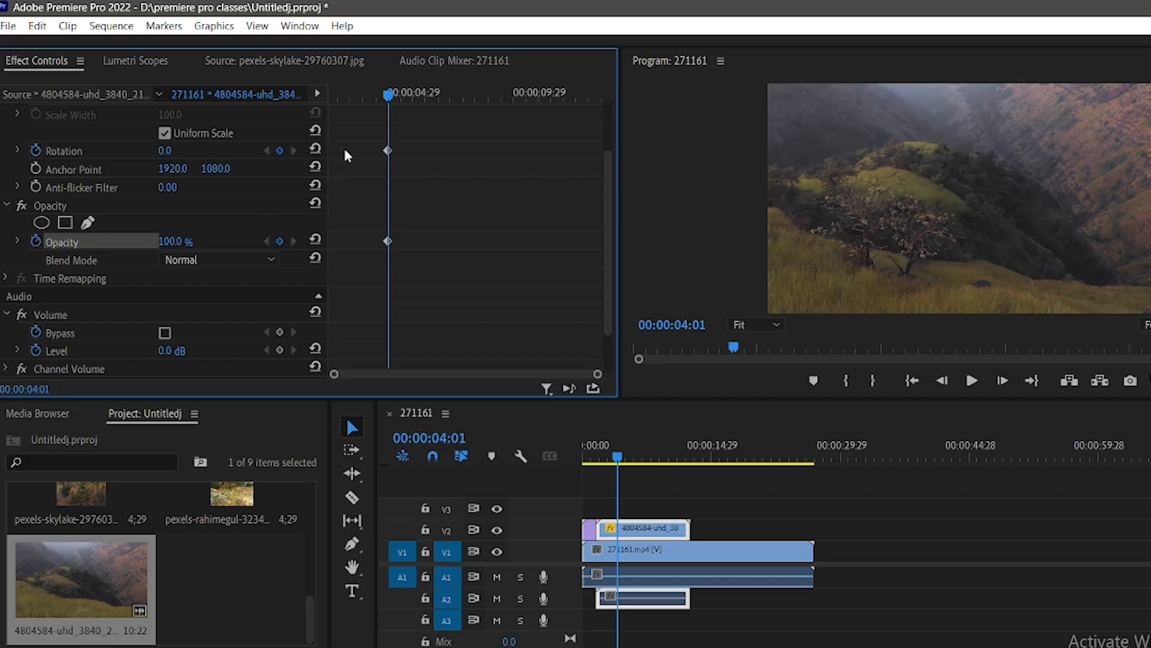
Set the hillside clip's Opacity to 0% at its start, 00:00:01:20
left_click_drag(383, 91, 272, 102)
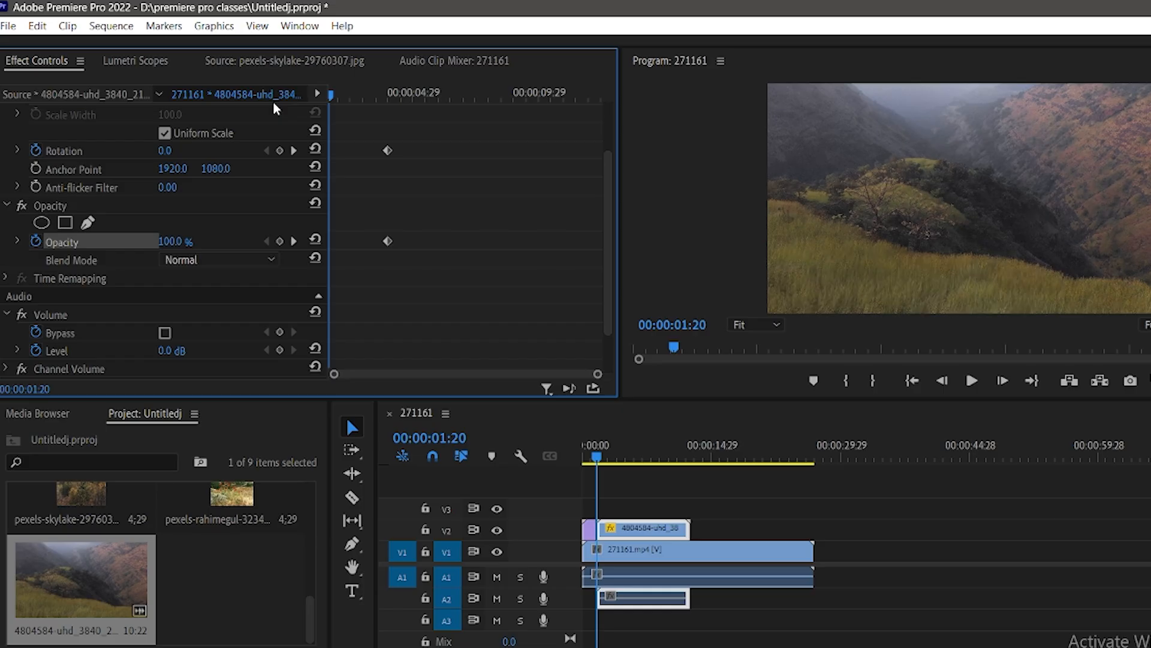
mouse_move(603, 254)
left_mouse_down()
mouse_move(610, 228)
mouse_move(610, 250)
left_mouse_up()
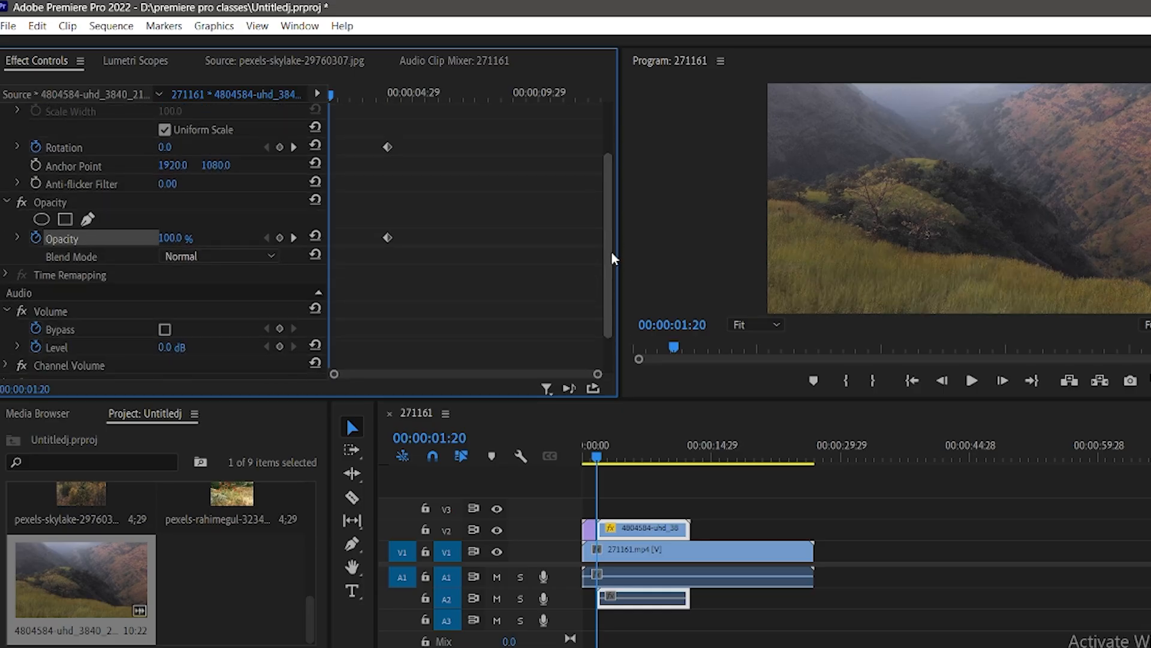
left_click(180, 237)
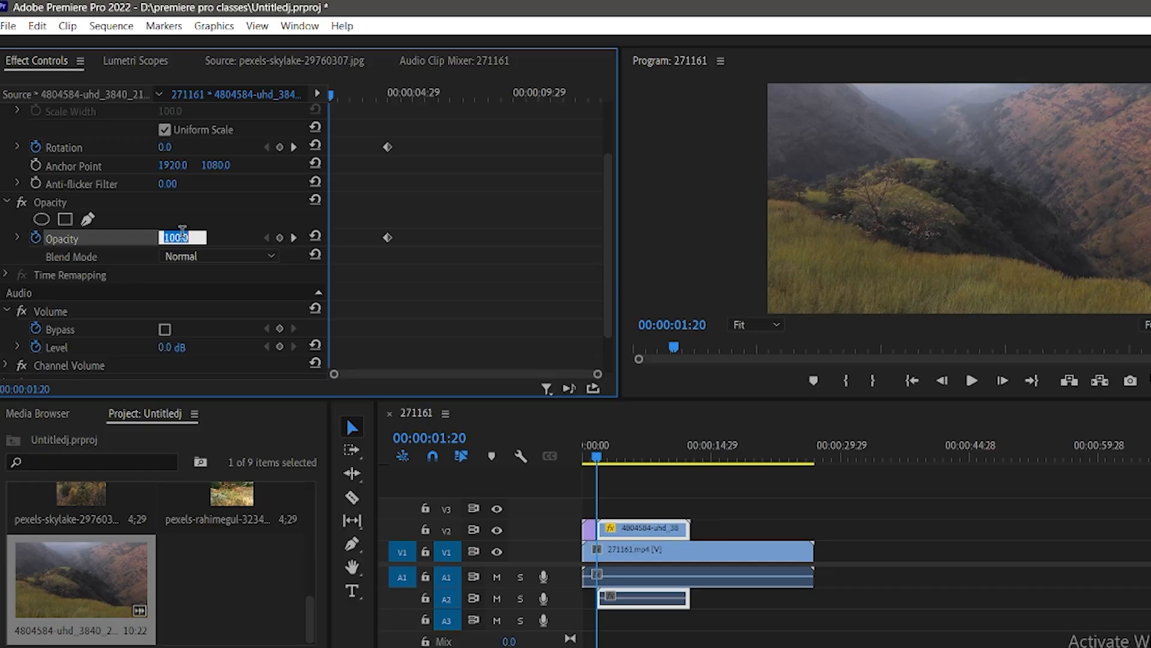
type("0")
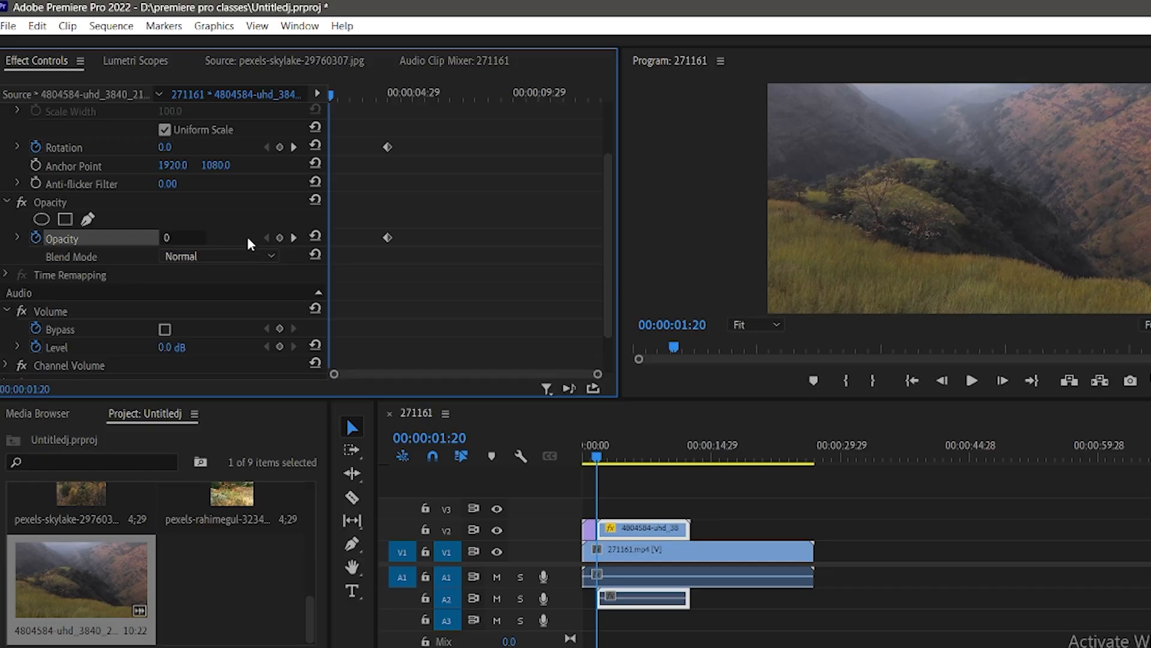
key("Return")
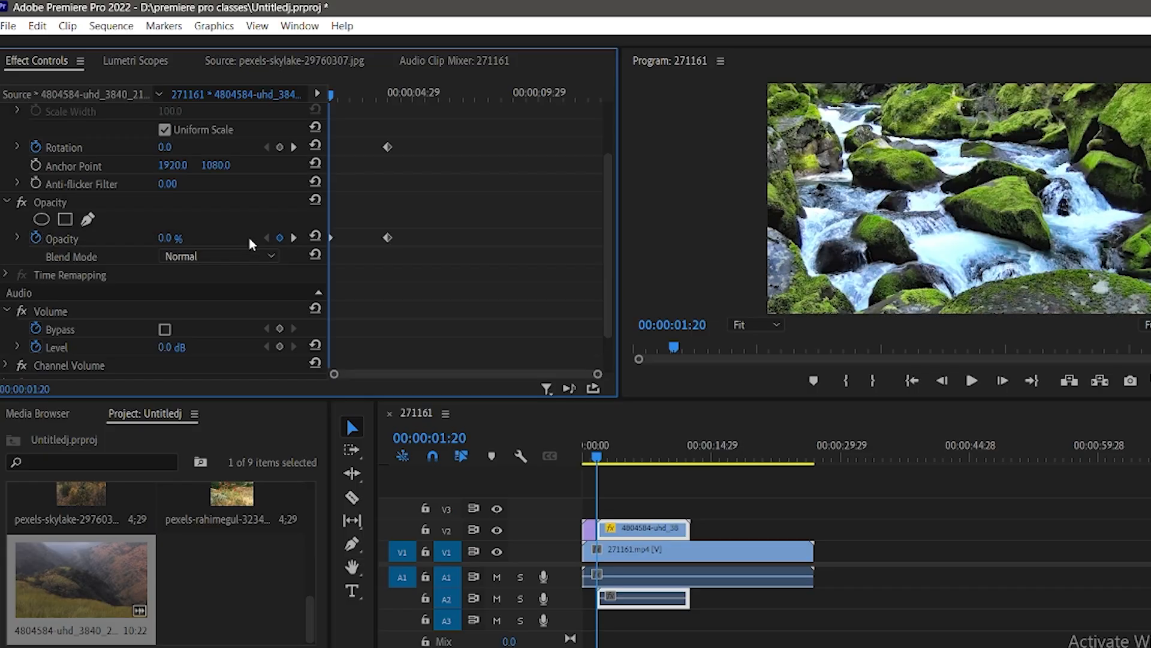
Set the hillside clip's Rotation to 1° at its start
left_click(175, 145)
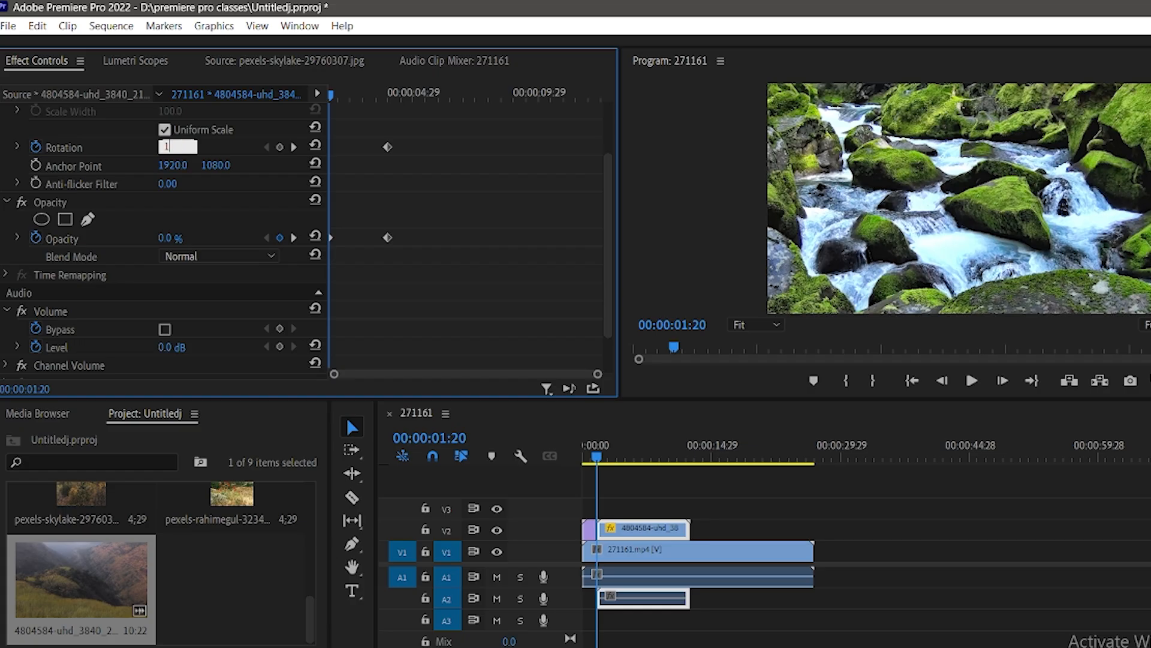
type("1")
key("Return")
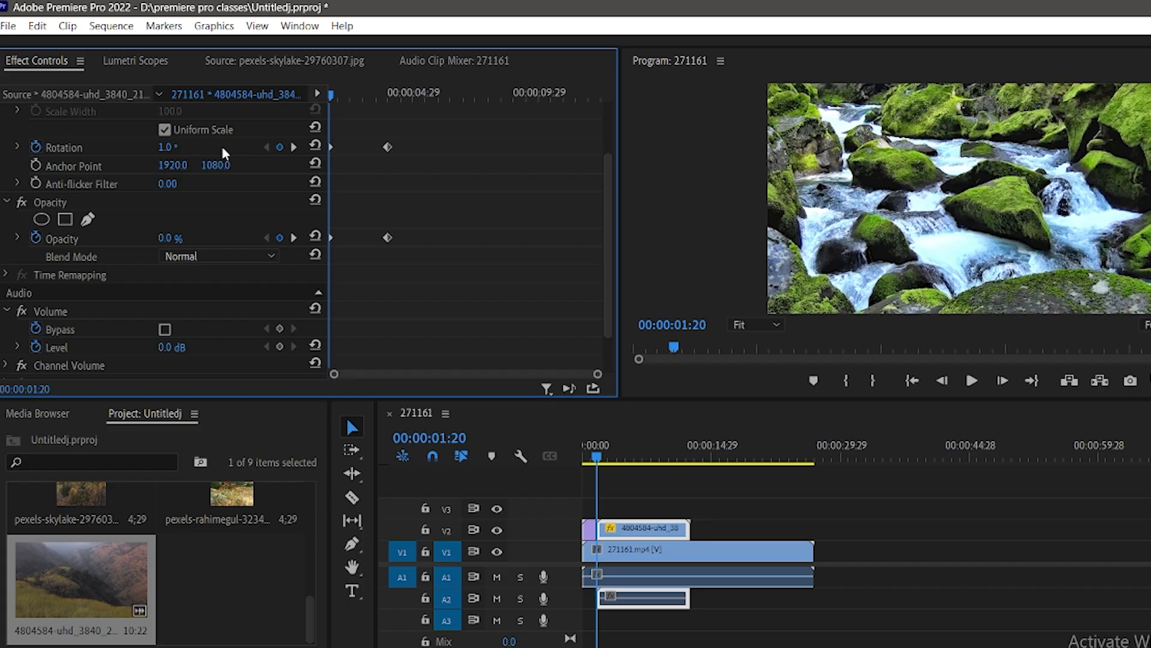
Reduce the hillside clip's Scale to 0 at its start
left_click_drag(609, 222, 625, 147)
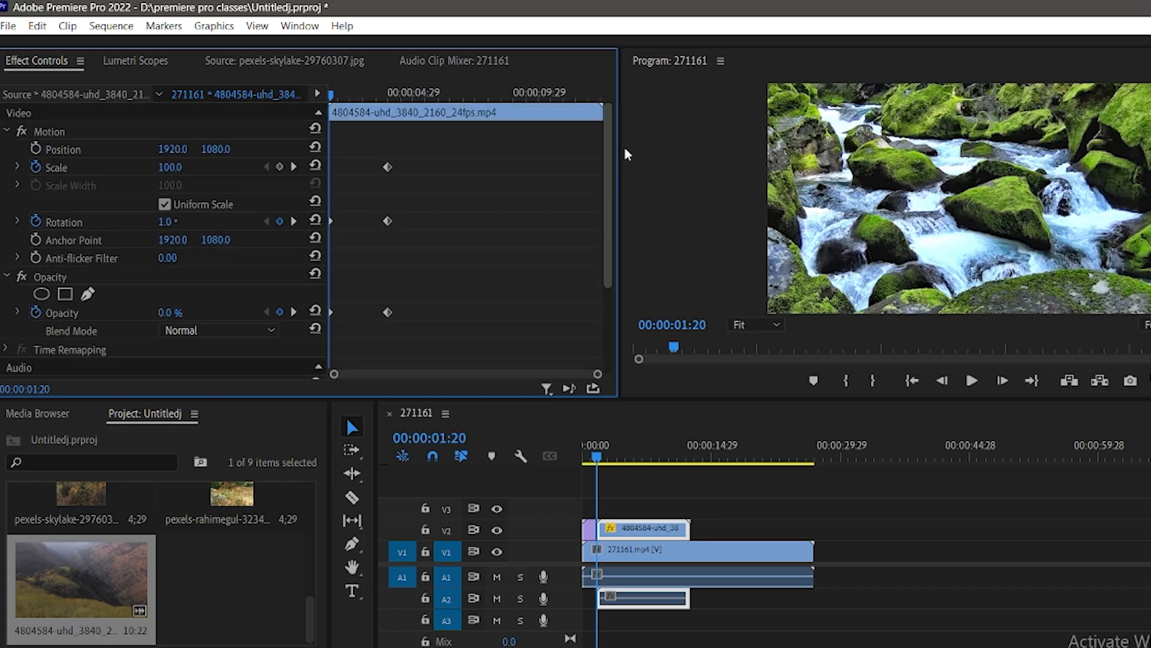
left_click(170, 170)
type("22")
key("Return")
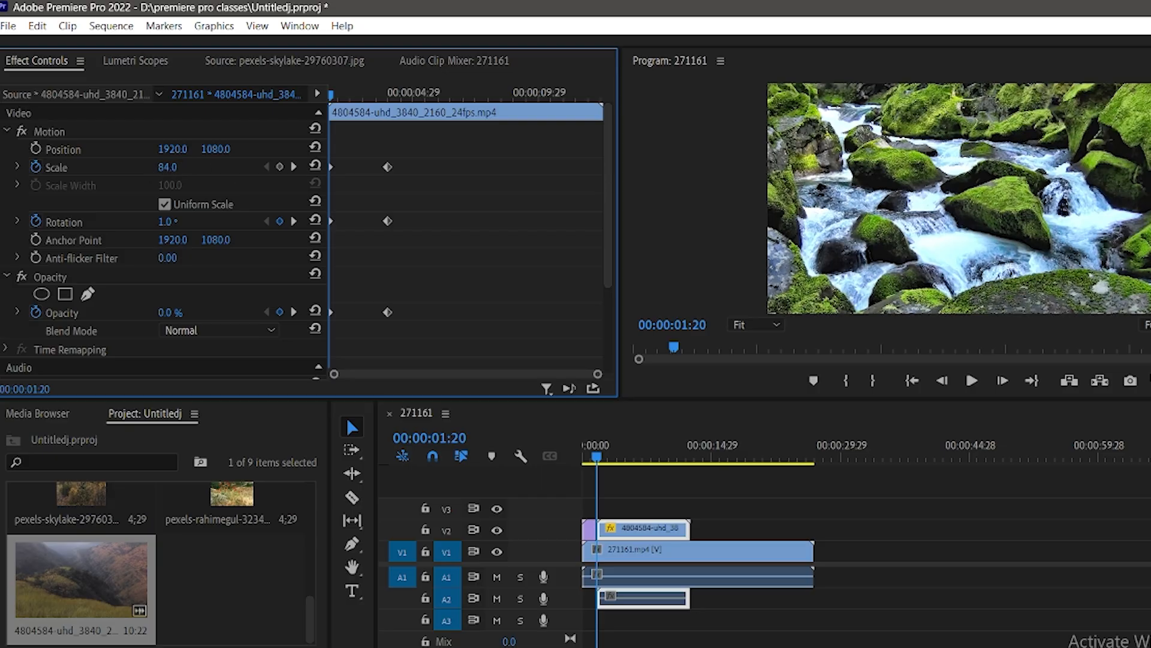
left_click_drag(167, 167, 159, 167)
Play back the hillside clip's opening to check its combined scale, rotation and opacity animation
key("space")
key("space")
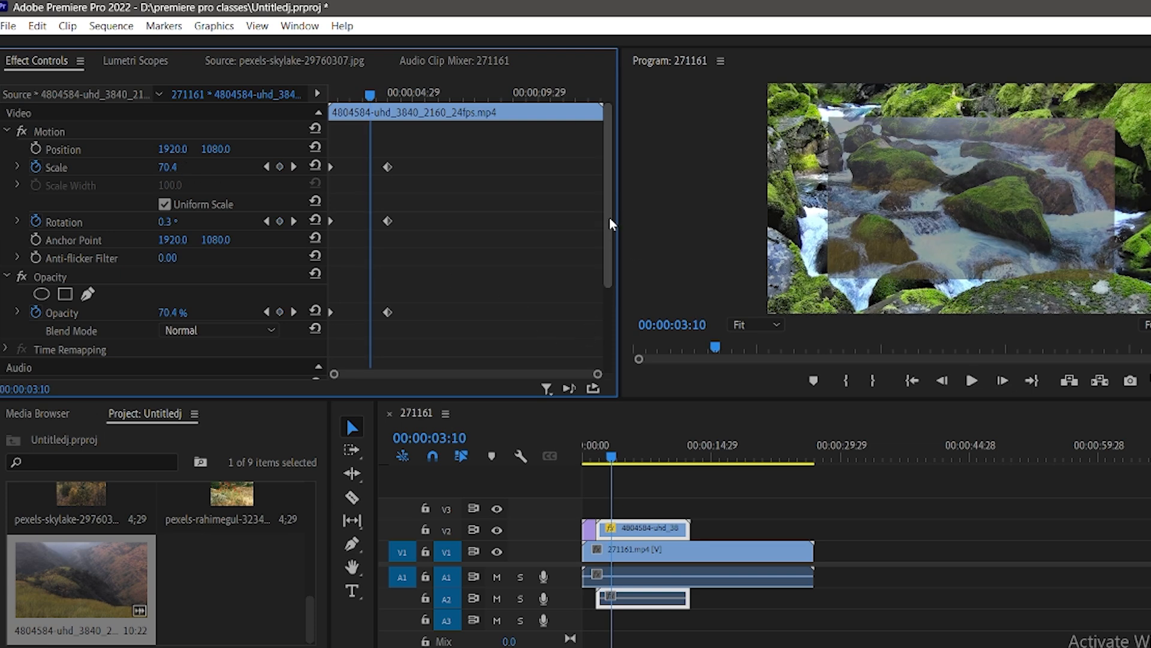
left_click_drag(370, 96, 232, 104)
key("space")
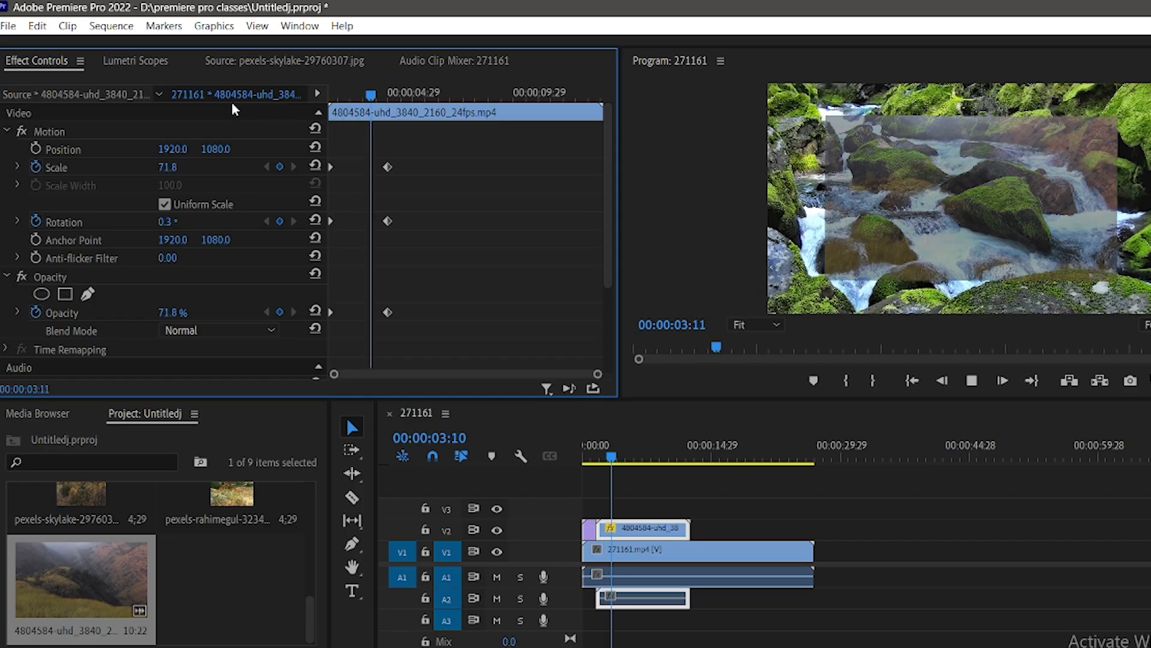
key("space")
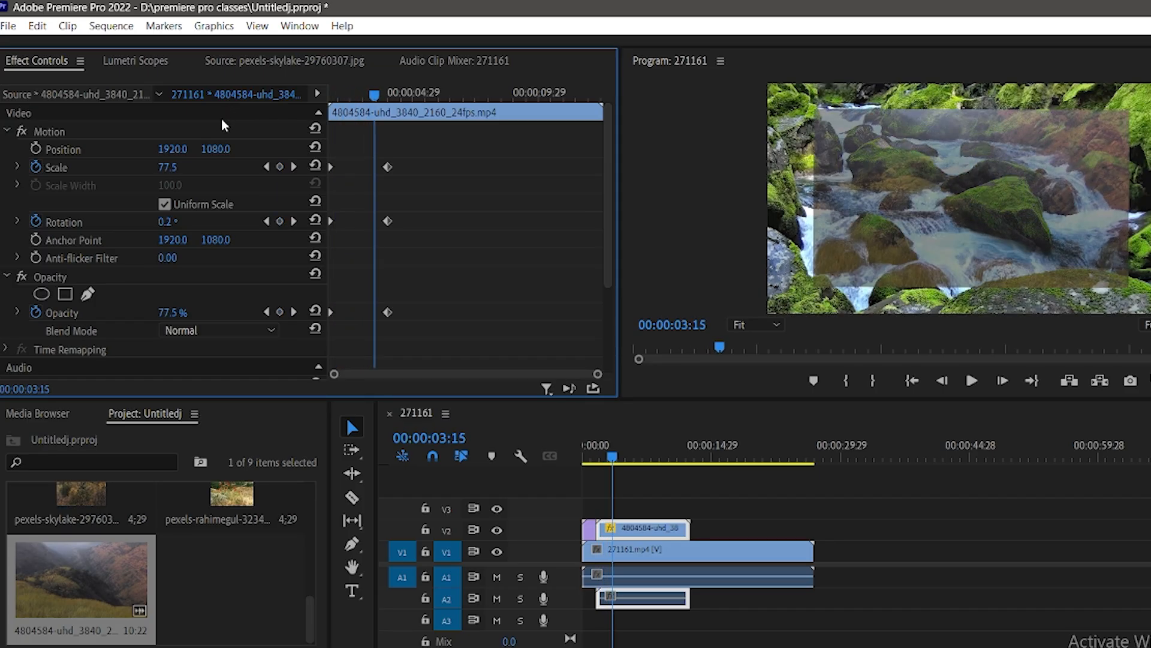
Undo the hillside clip's last Scale change and set its Scale to 14 at the clip's start, 00:00:01:20
key("ctrl+z")
left_click_drag(374, 94, 324, 105)
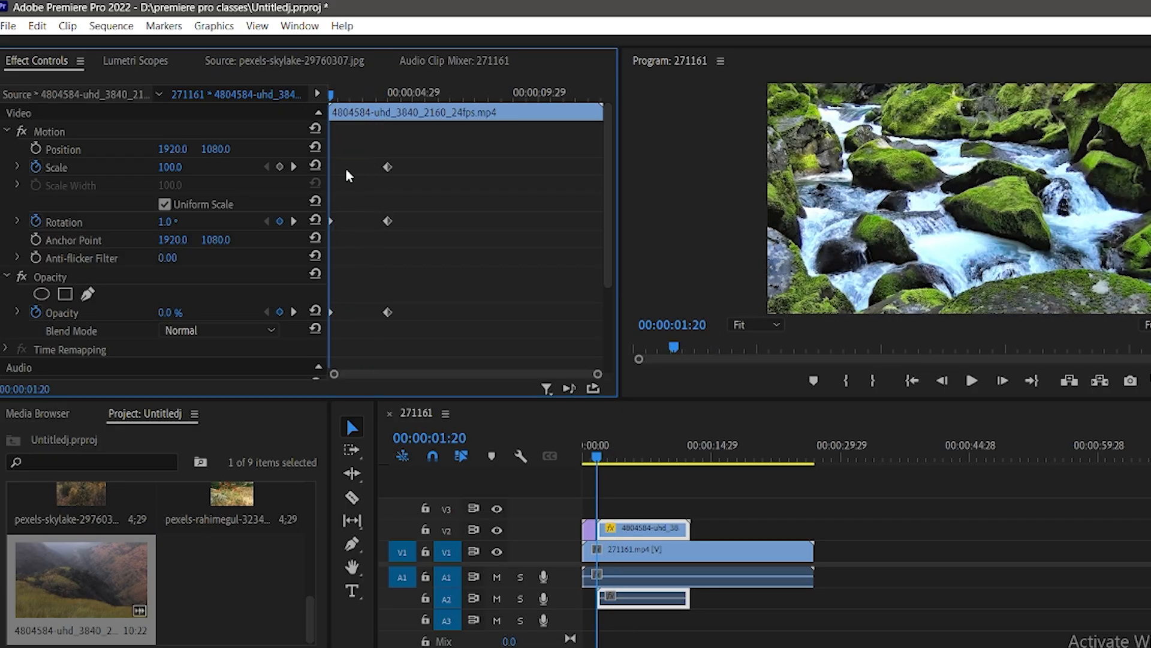
left_click_drag(173, 168, 120, 168)
Set the hillside clip's Rotation to 360° at its start for a full-turn spin
left_click(164, 222)
type("360")
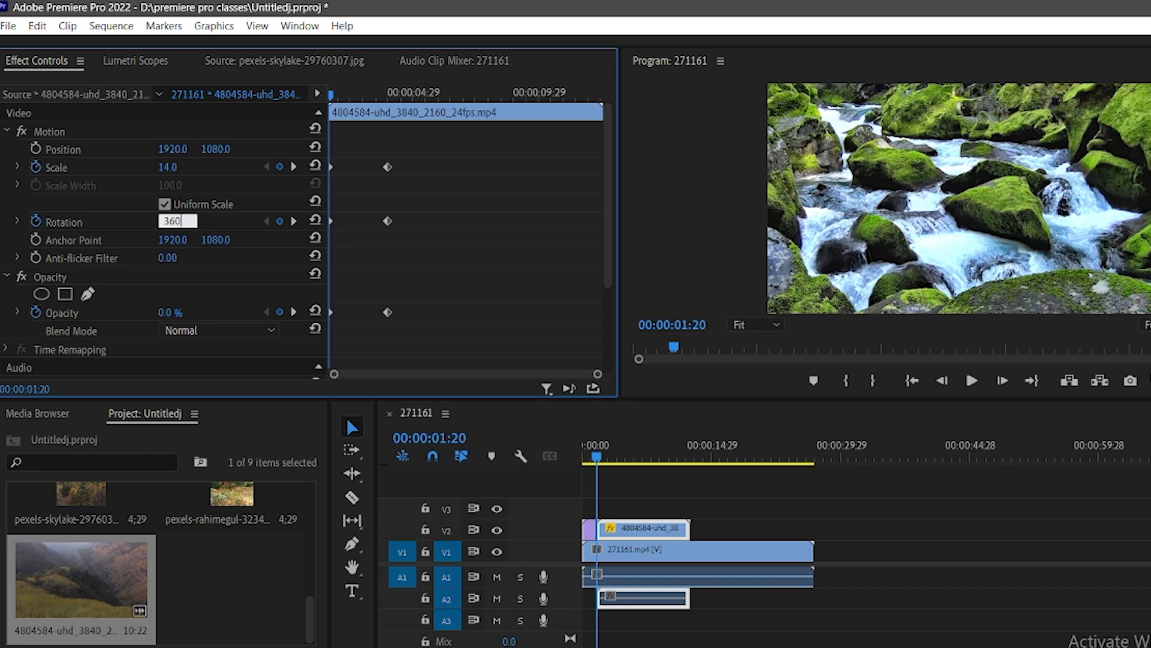
key("Return")
Play back the hillside clip's opening to check the spinning, growing fade-in entrance
left_click_drag(332, 95, 290, 96)
key("space")
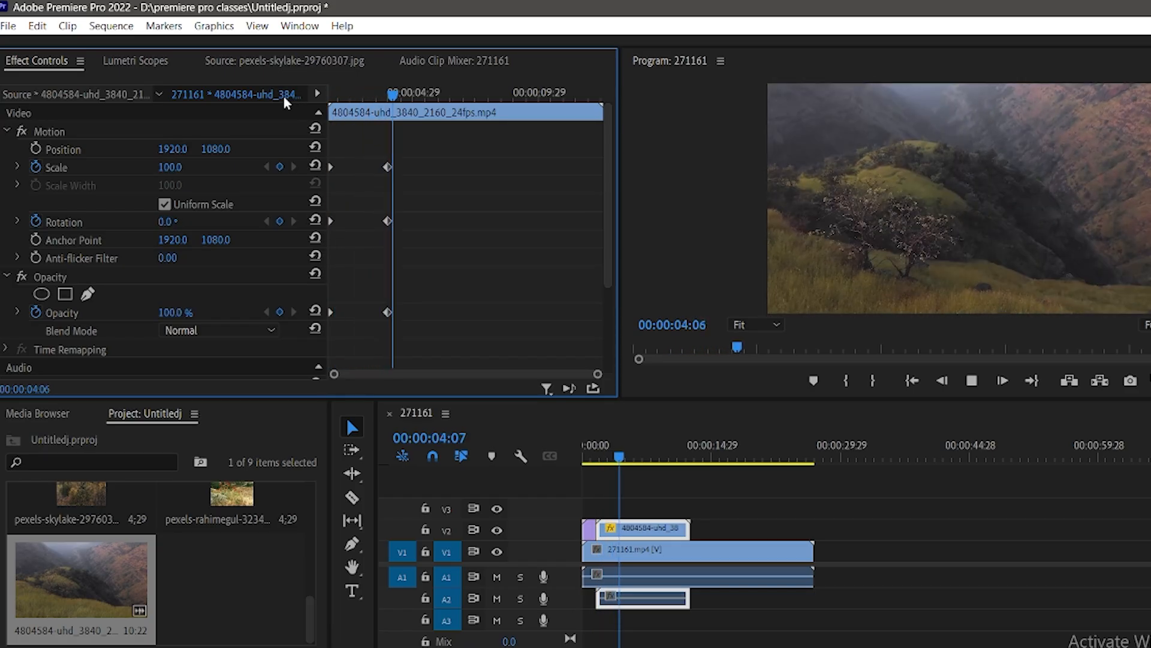
key("space")
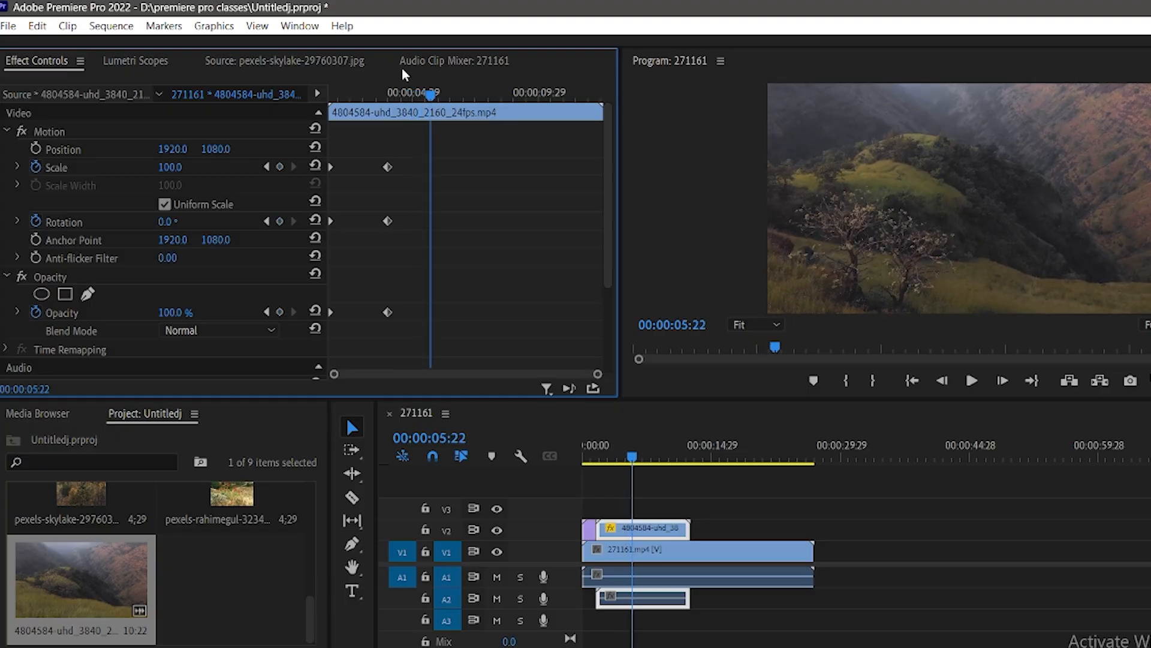
left_click_drag(429, 93, 393, 94)
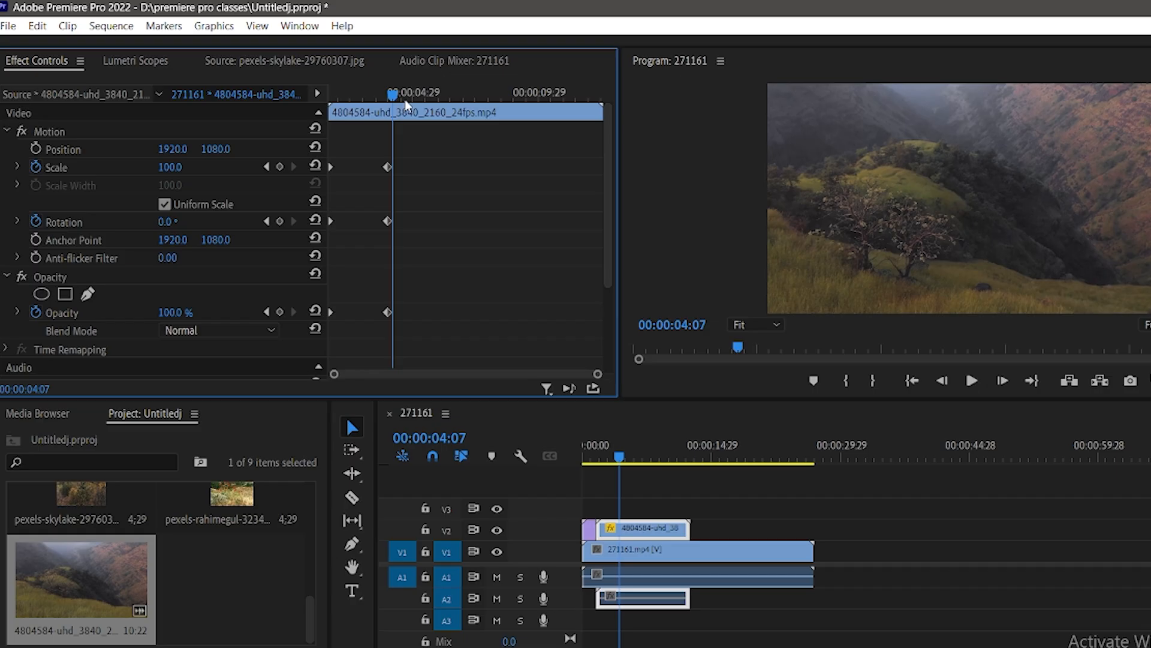
left_click_drag(391, 96, 225, 101)
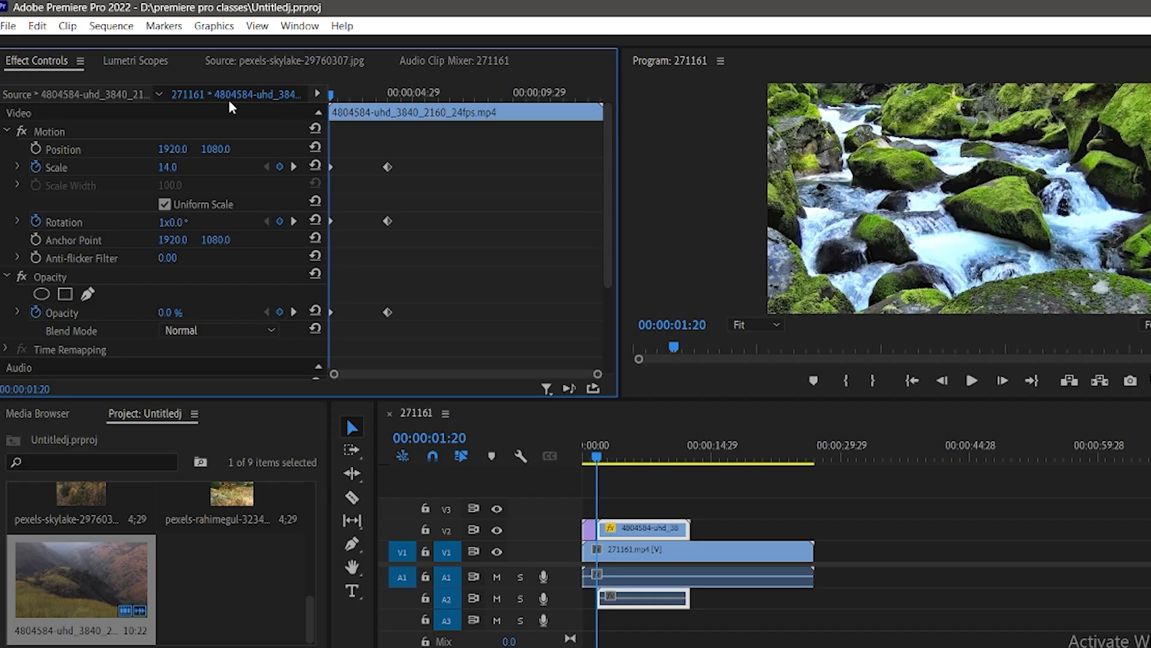
key("space")
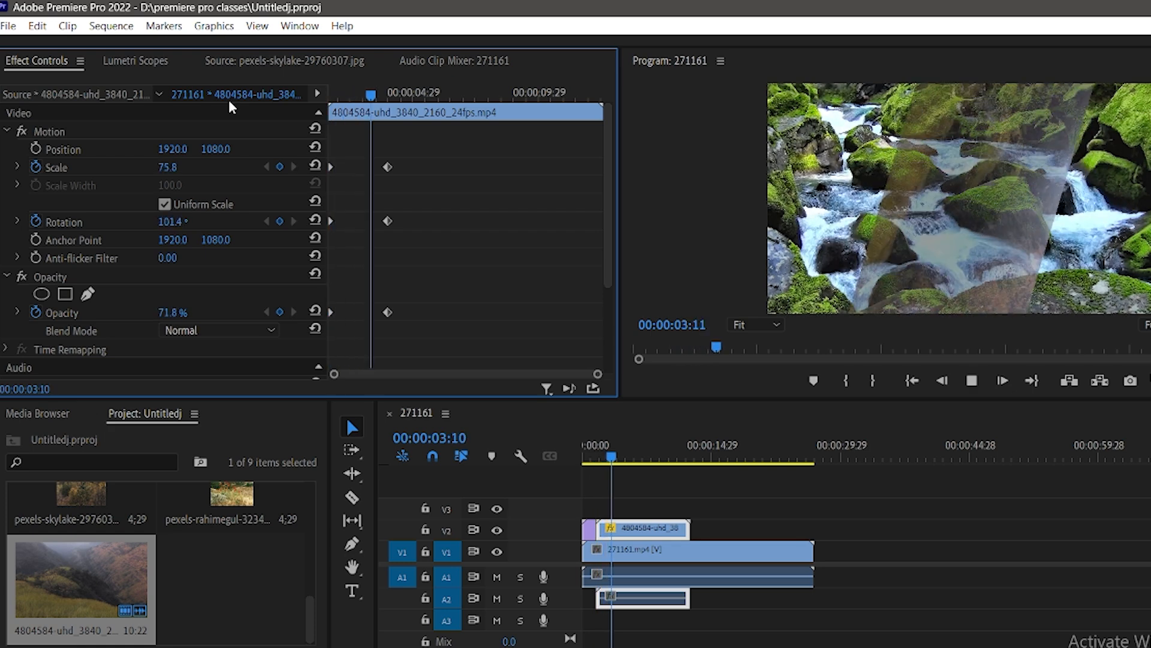
key("space")
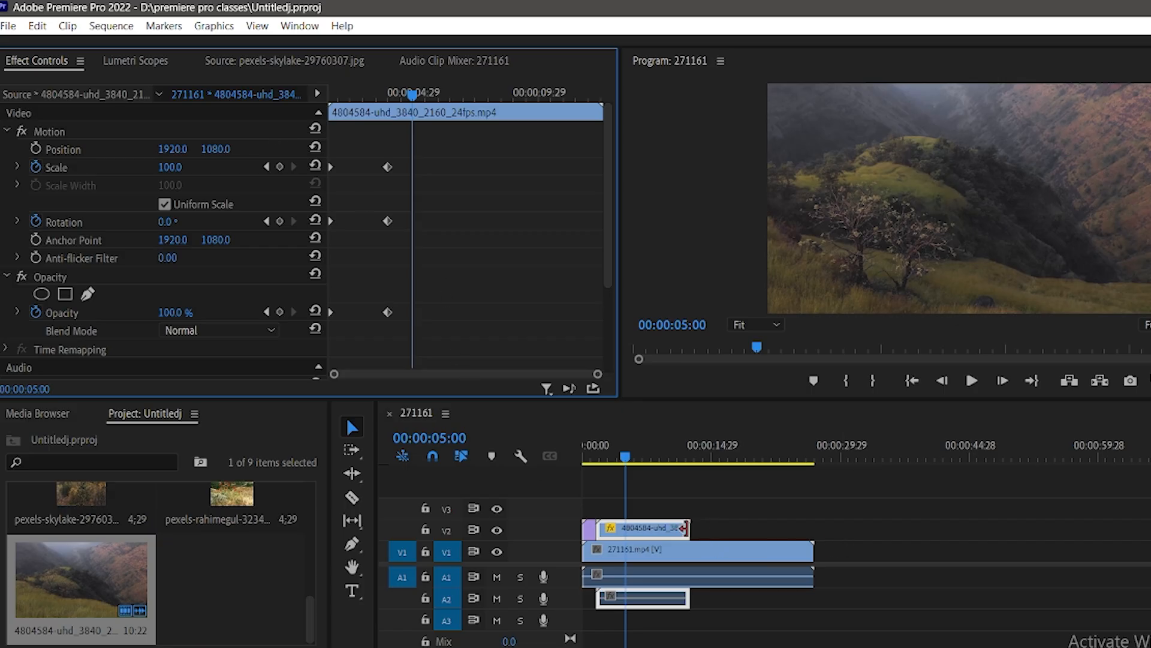
Trim the hillside clip's end to 00:00:05:00 and place a second copy of the footage directly after it on V2
left_click_drag(688, 529, 624, 529)
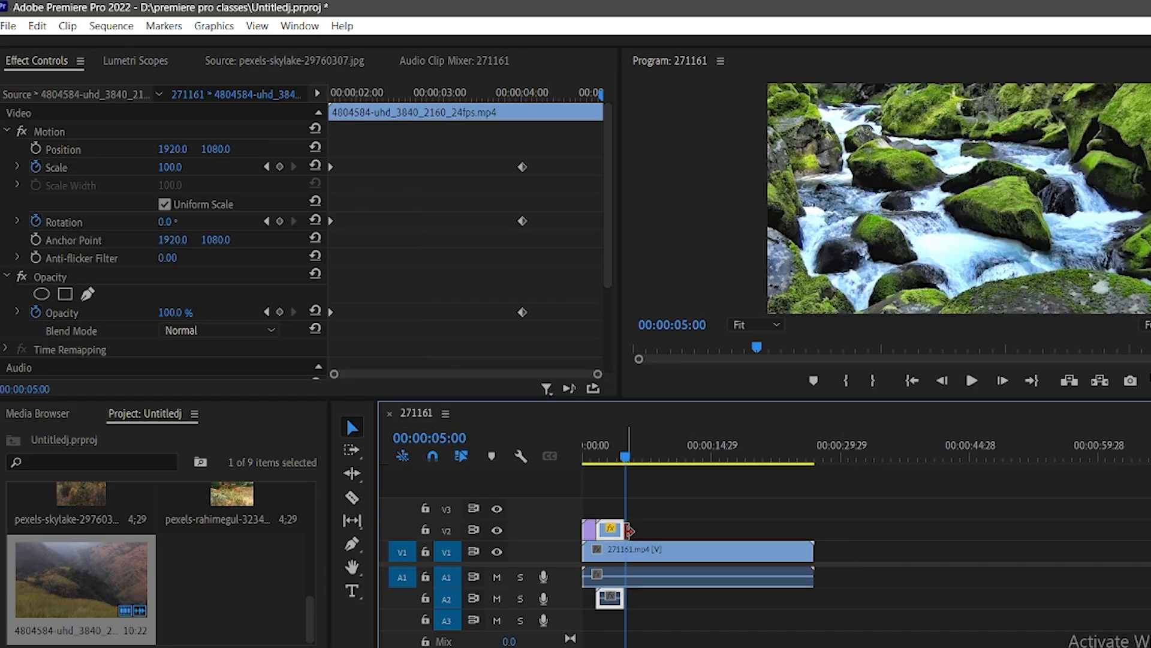
scroll(174, 582, "up", 2)
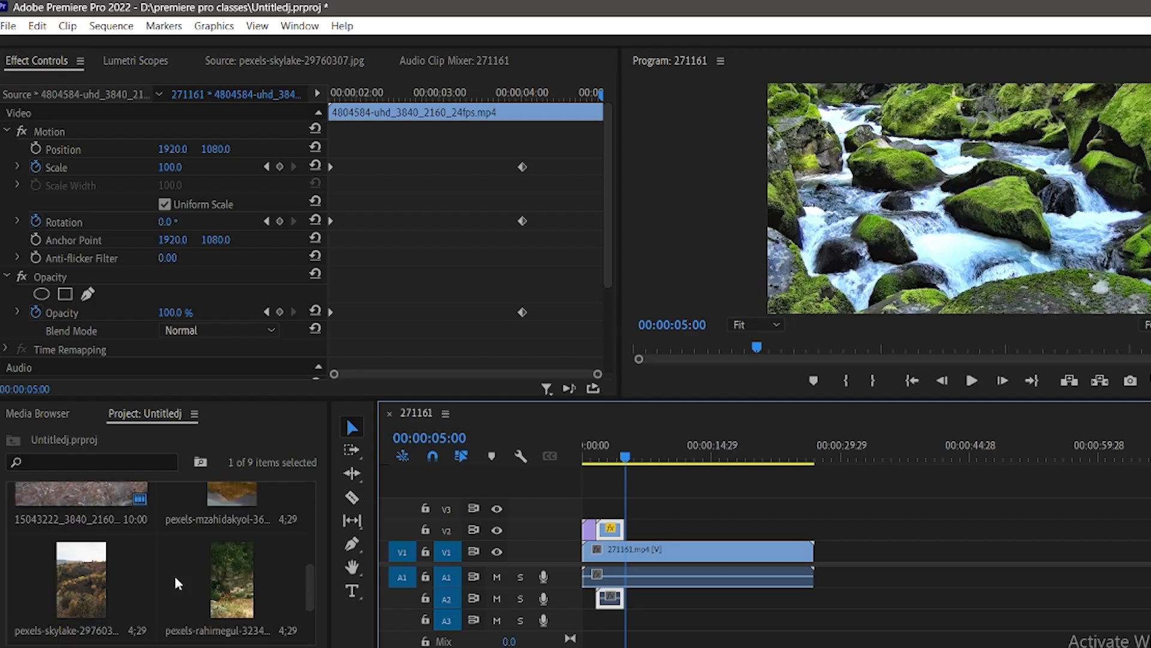
scroll(88, 601, "down", 2)
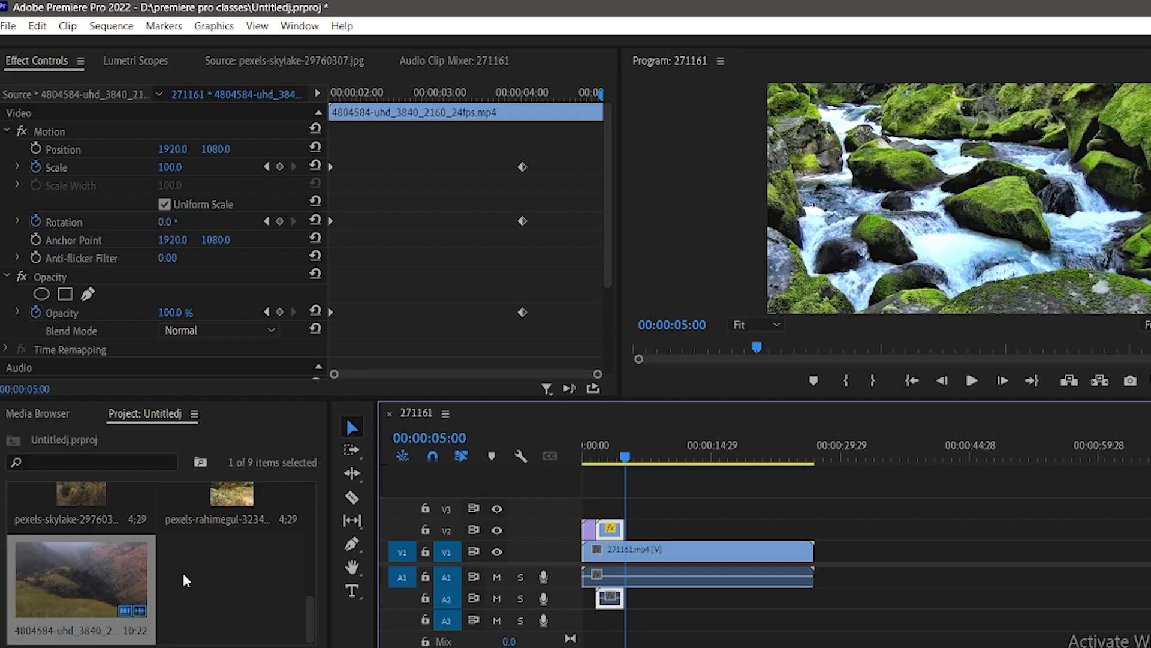
left_click(84, 594)
left_click_drag(142, 580, 630, 531)
left_click_drag(624, 451, 627, 459)
Add a 100% Opacity keyframe to the second hillside clip at 00:00:07:19
left_click(657, 530)
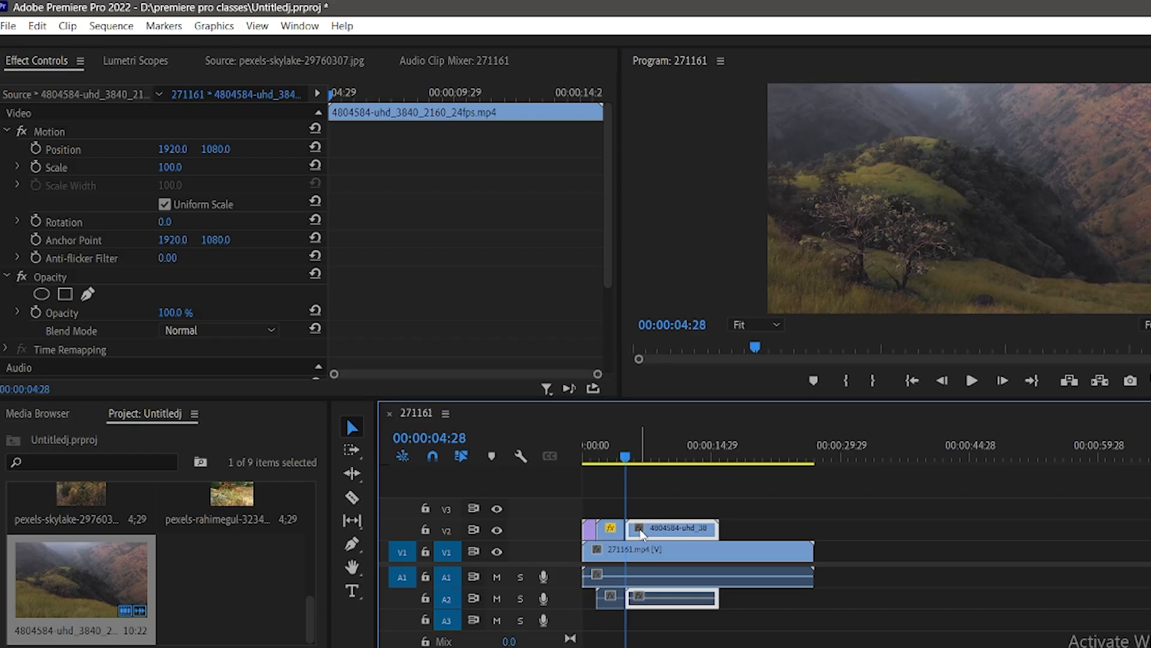
left_click_drag(626, 459, 648, 461)
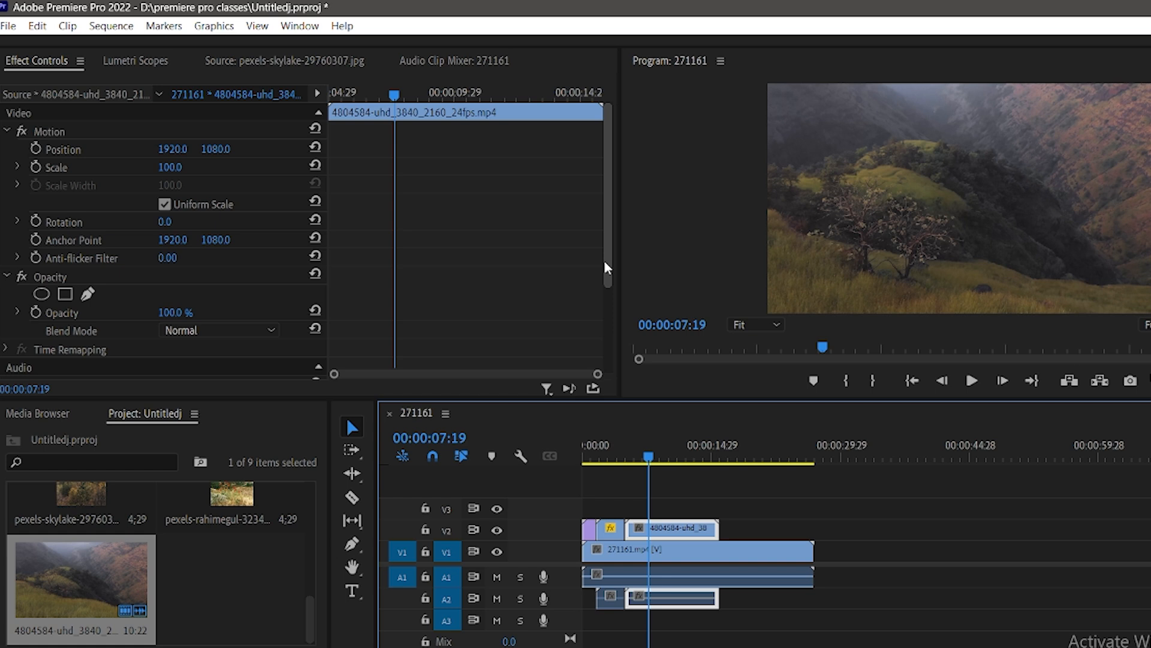
scroll(605, 262, "down", 4)
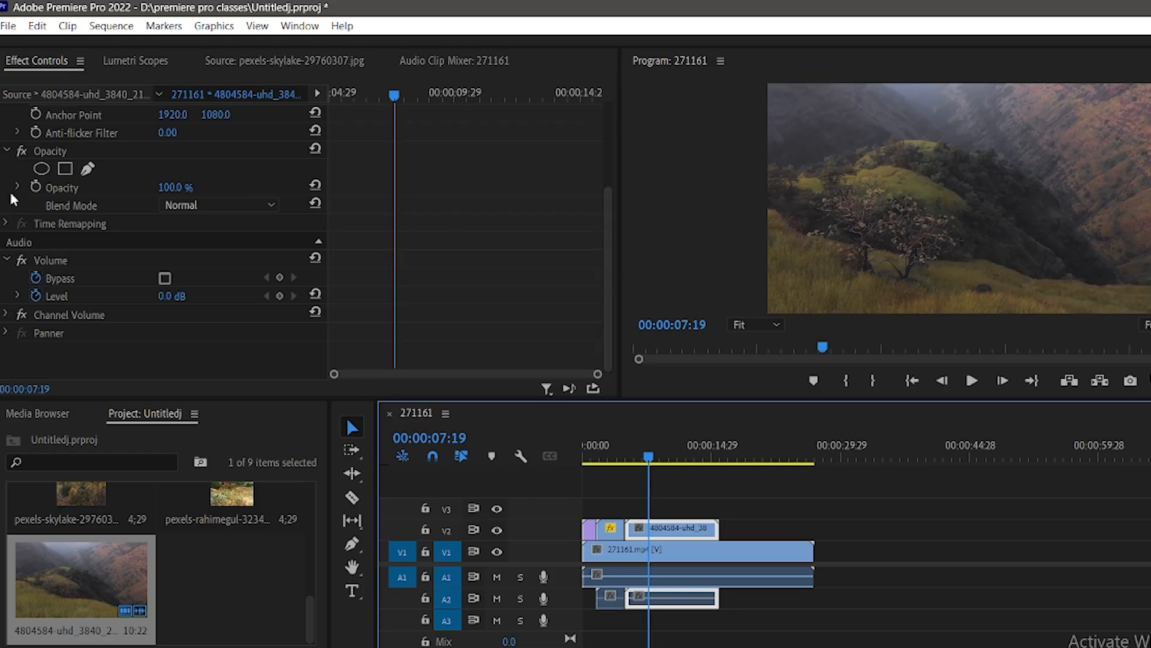
left_click(36, 188)
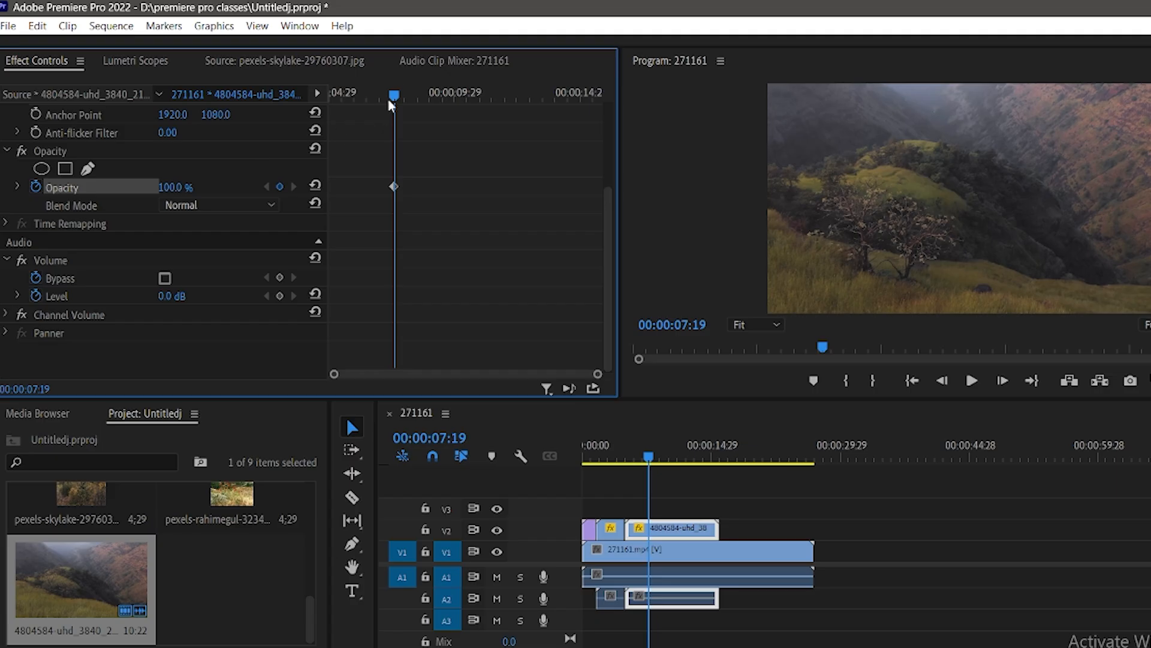
Set the second hillside clip's Opacity to 0% at its start, 00:00:05:00
left_click_drag(391, 91, 309, 96)
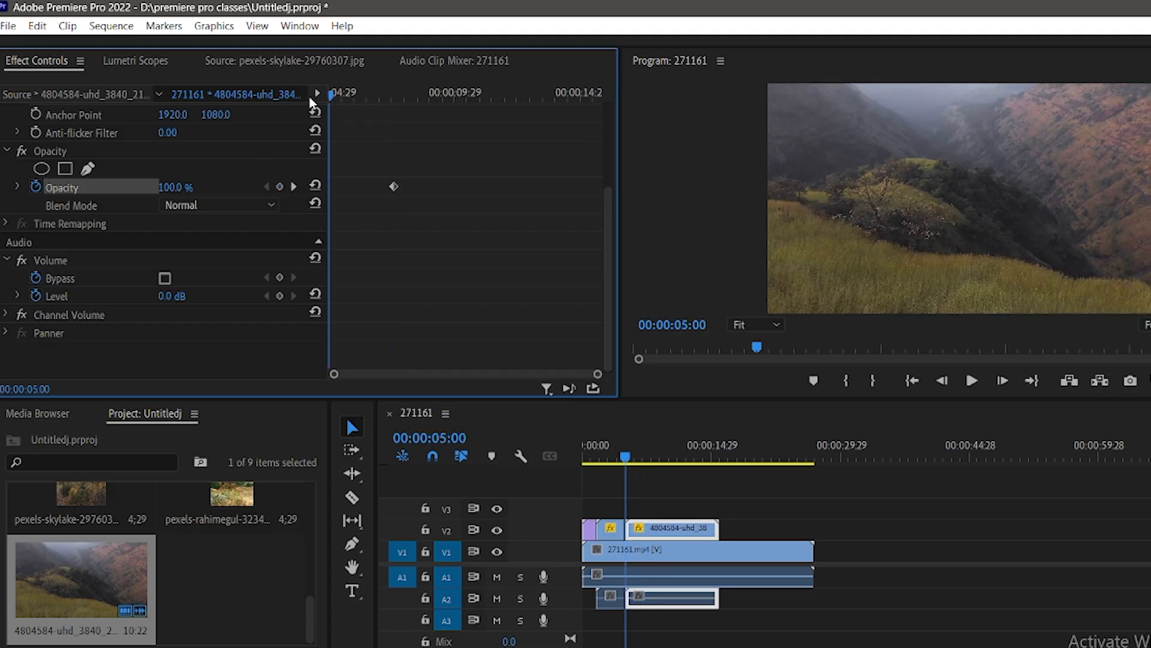
left_click(180, 186)
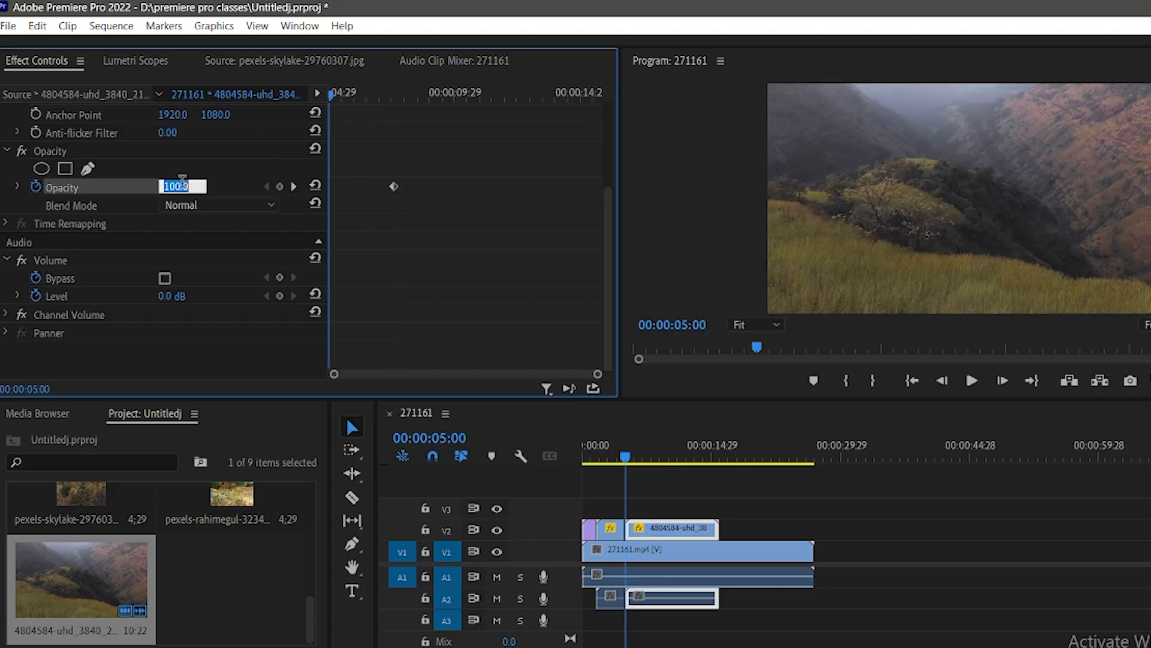
type("0")
key("Return")
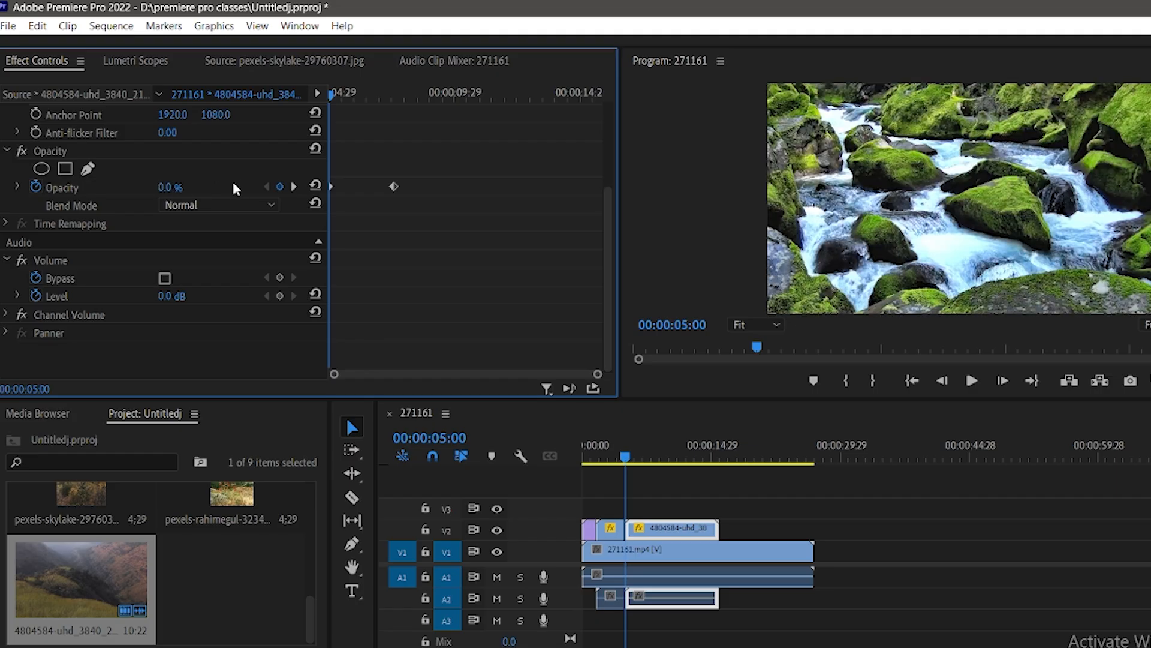
Preview the second hillside clip's fade-in and shorten it by moving the 100% Opacity keyframe earlier
left_click(619, 458)
key("space")
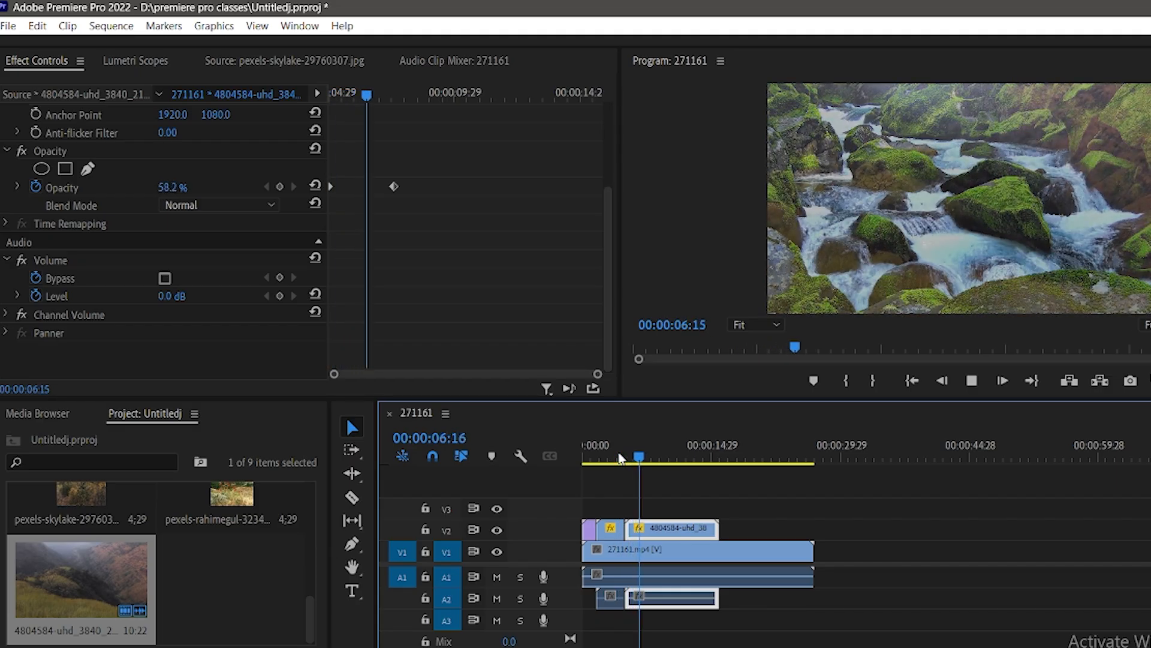
key("space")
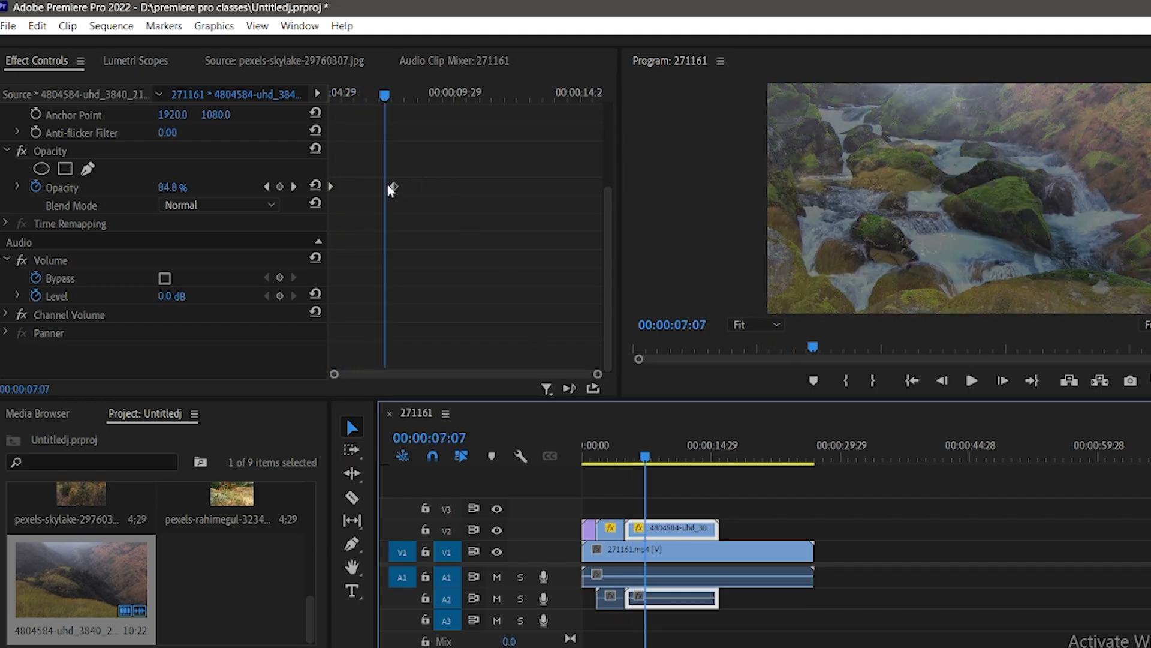
left_click_drag(391, 187, 364, 187)
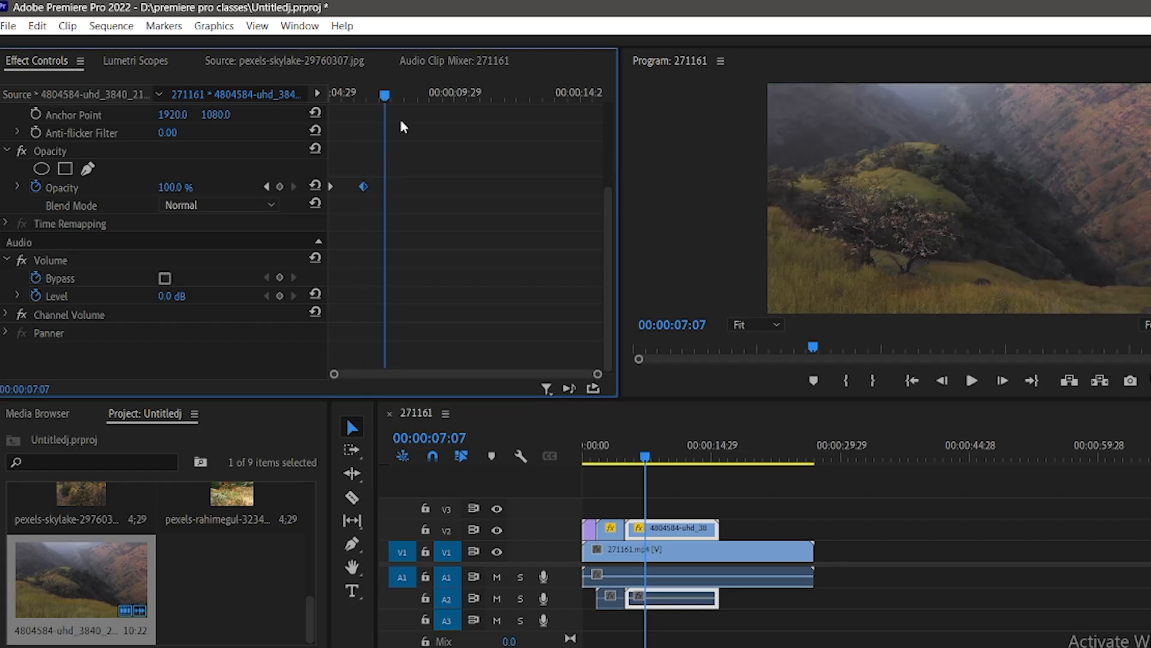
Play back the second hillside clip from its start to check the shortened fade-in
left_click_drag(384, 96, 225, 123)
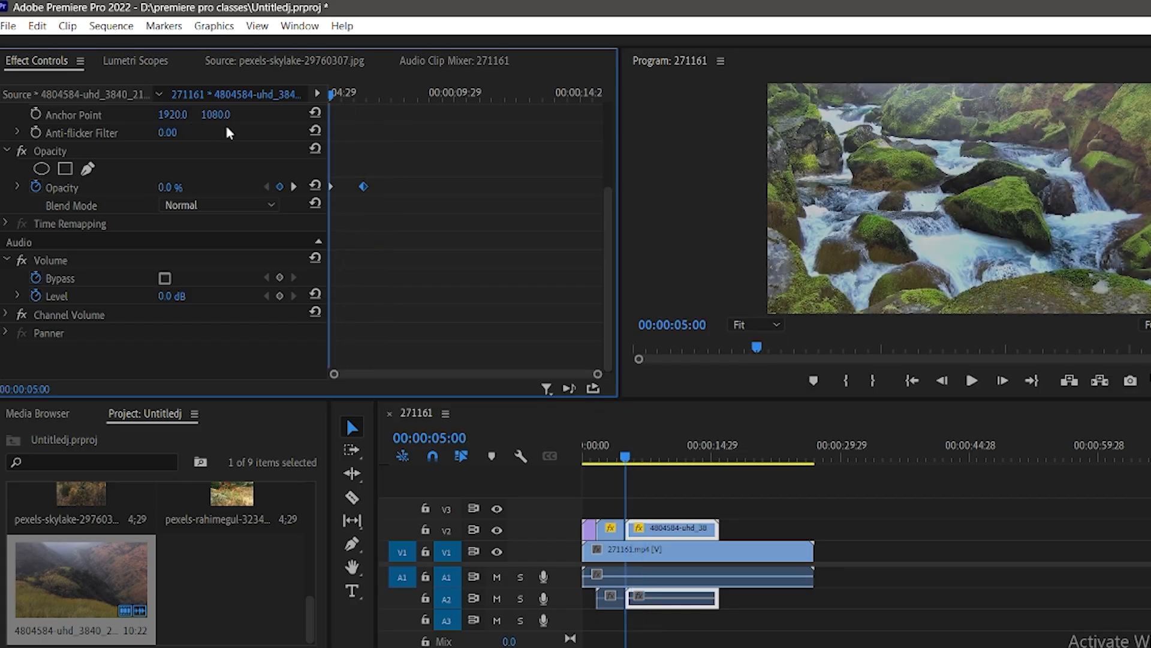
key("space")
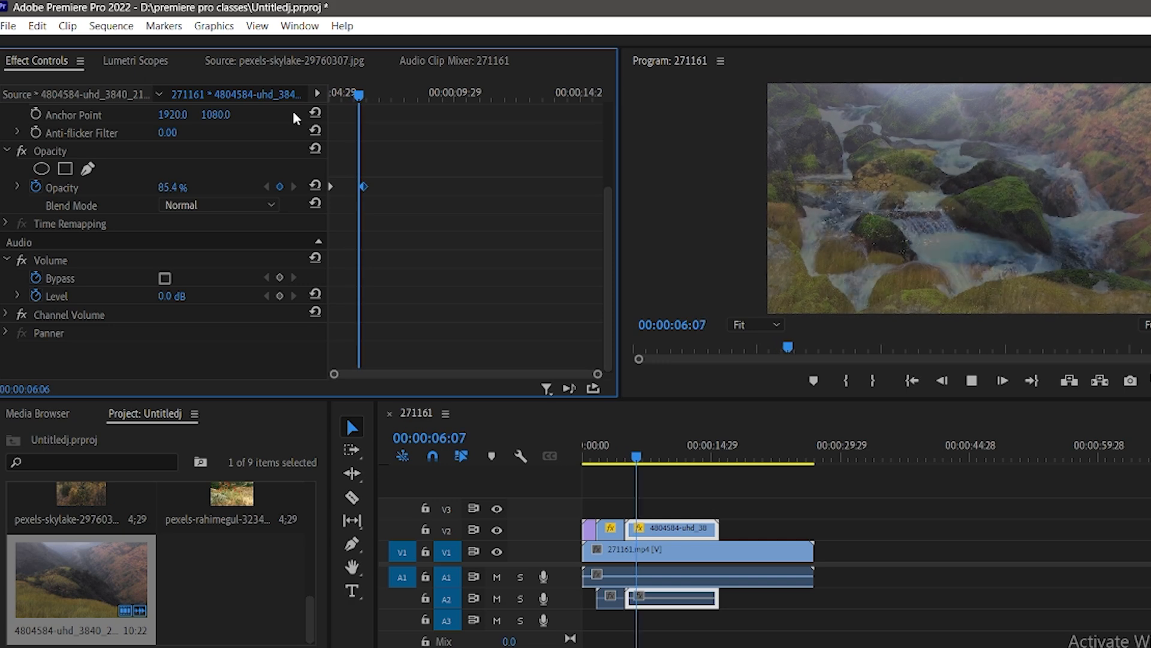
key("space")
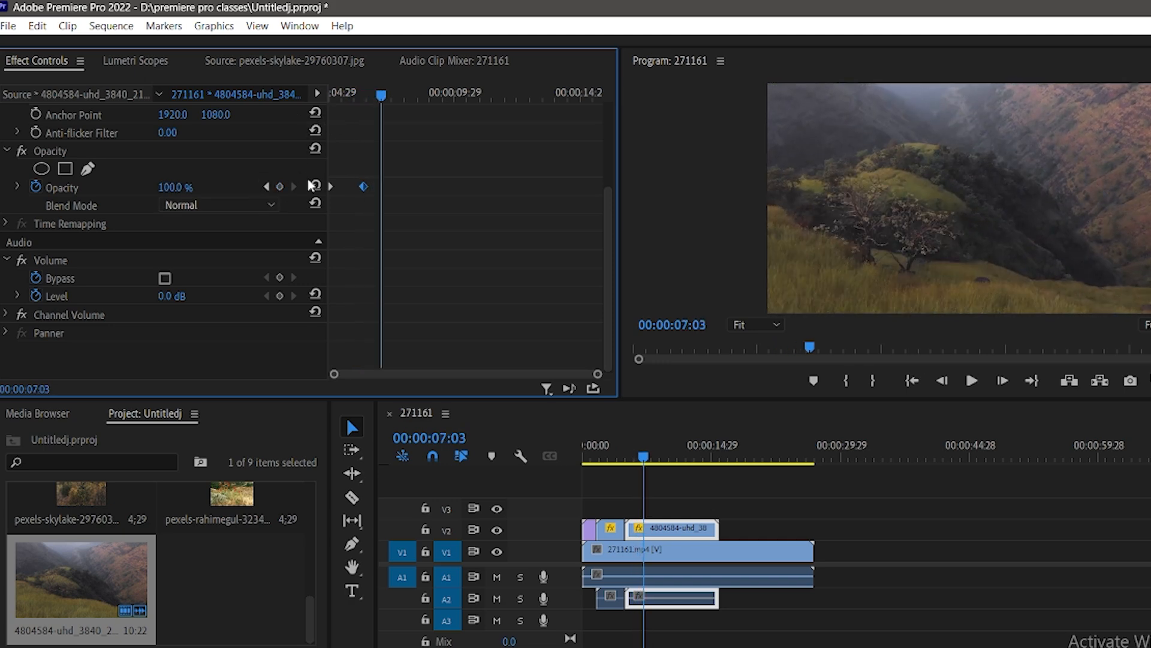
left_click_drag(381, 96, 304, 99)
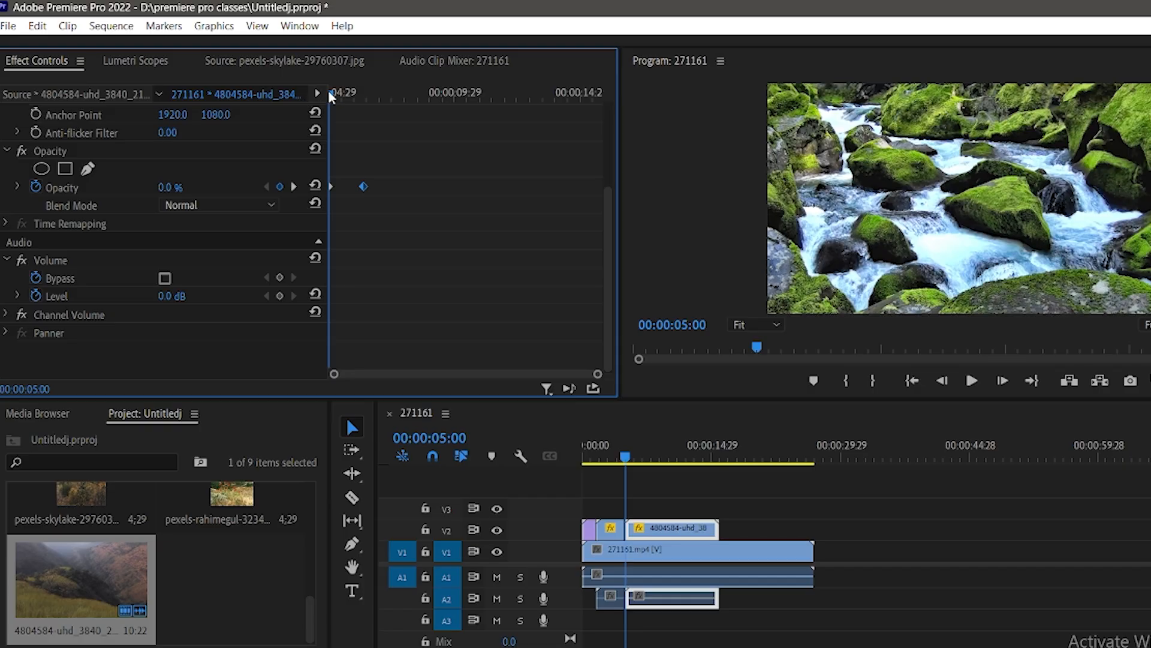
left_click_drag(329, 92, 265, 78)
key("space")
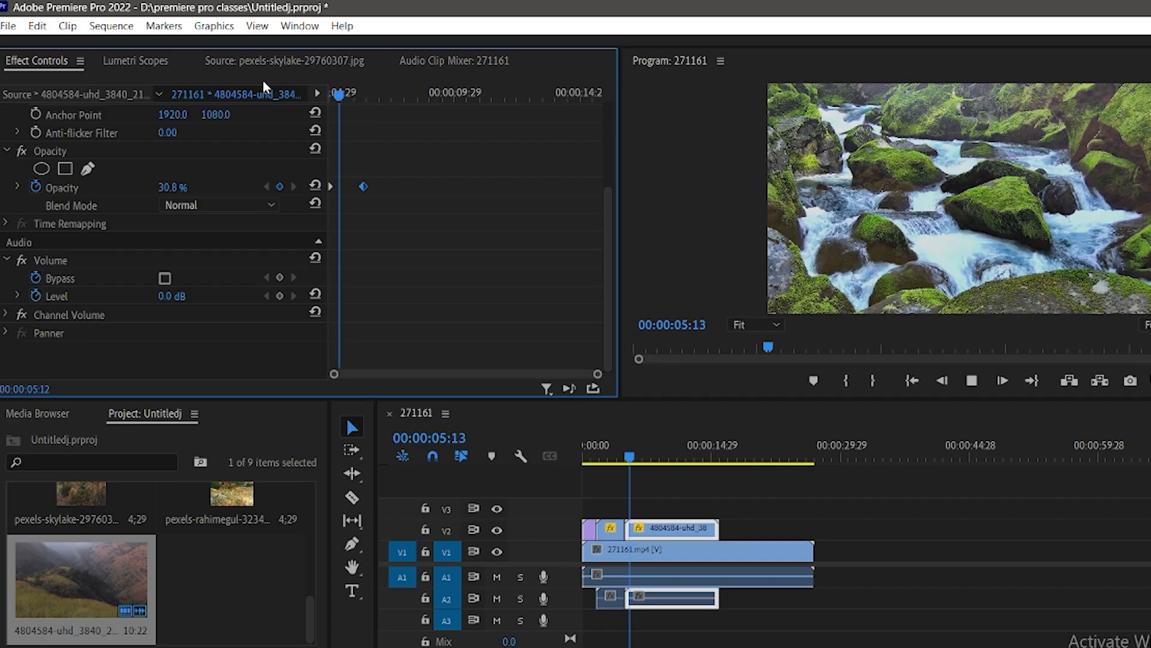
key("space")
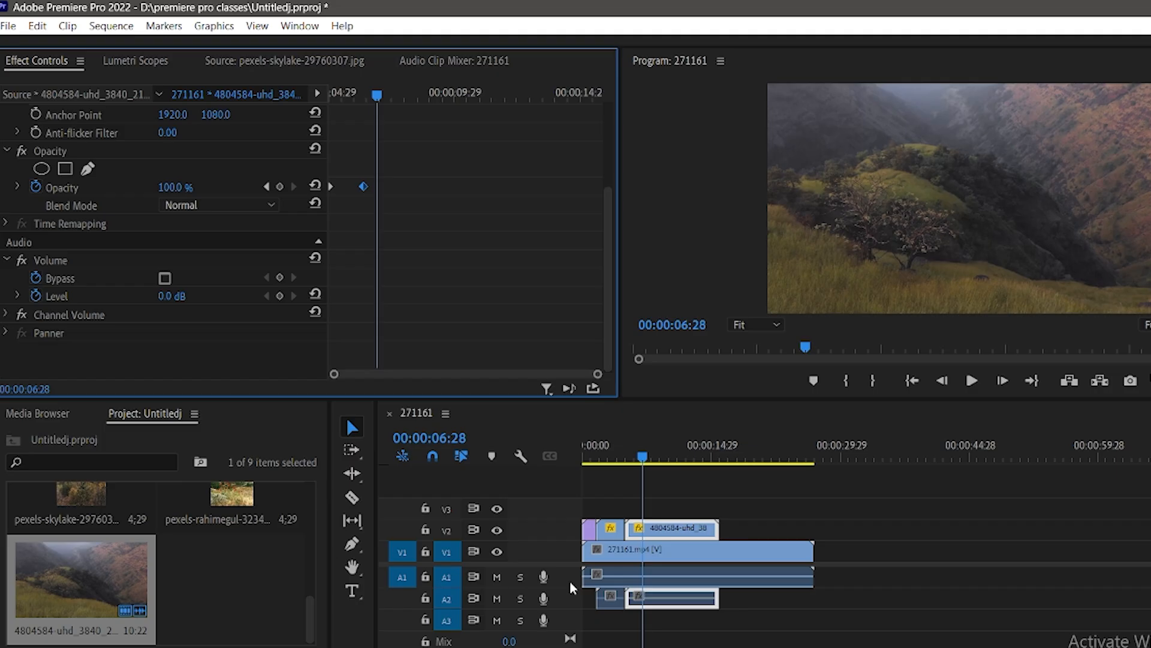
Trim the second hillside clip's end to 00:00:06:28 and place the tree-and-poppies image directly after it on V2
left_click_drag(716, 529, 640, 529)
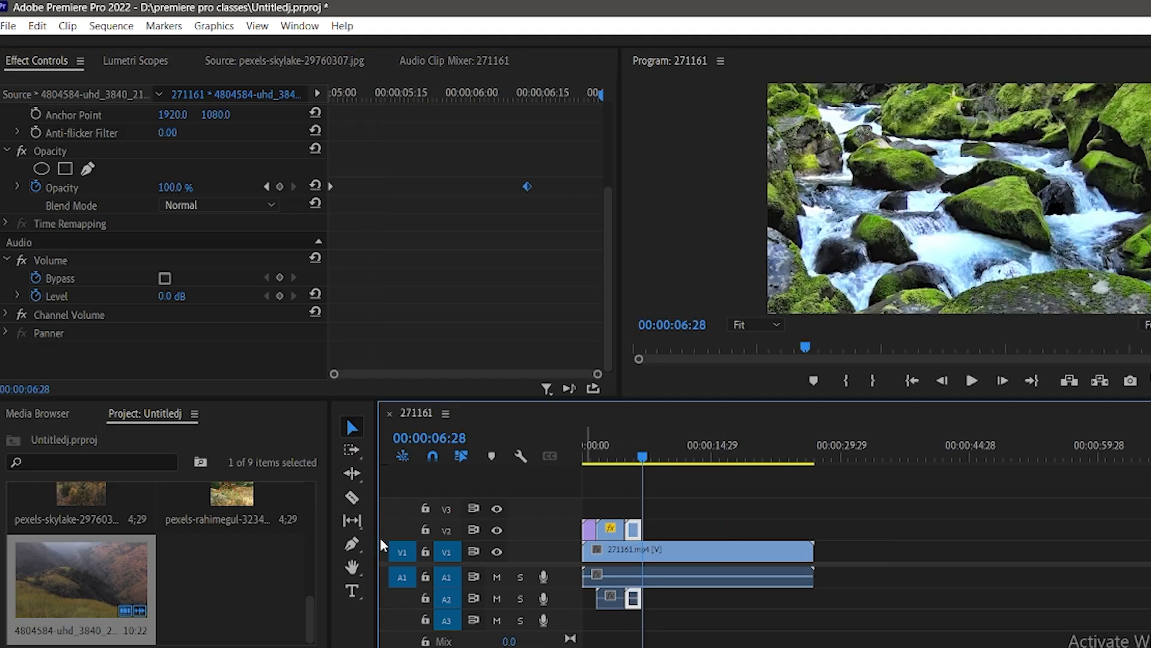
scroll(181, 574, "down", 1)
scroll(182, 573, "up", 1)
scroll(229, 547, "up", 2)
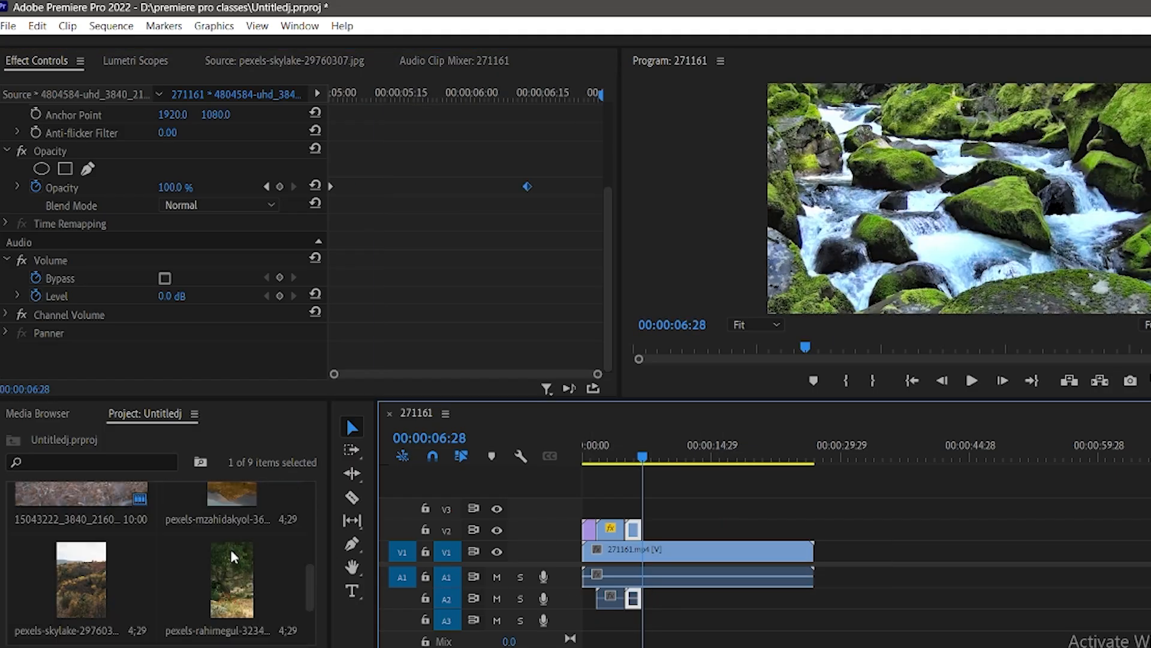
left_click(239, 577)
left_click_drag(291, 566, 653, 507)
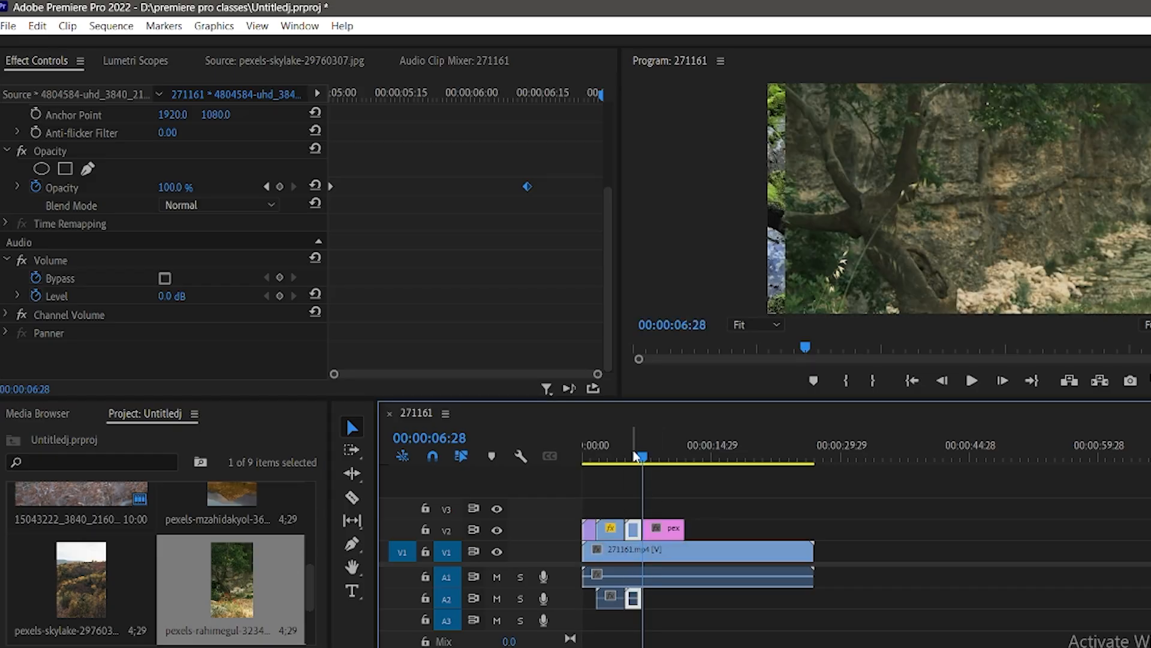
Set the tree-and-poppies image's Scale to 115 and its vertical Position to -780 so the poppies fill the frame
left_click(650, 461)
left_click(671, 530)
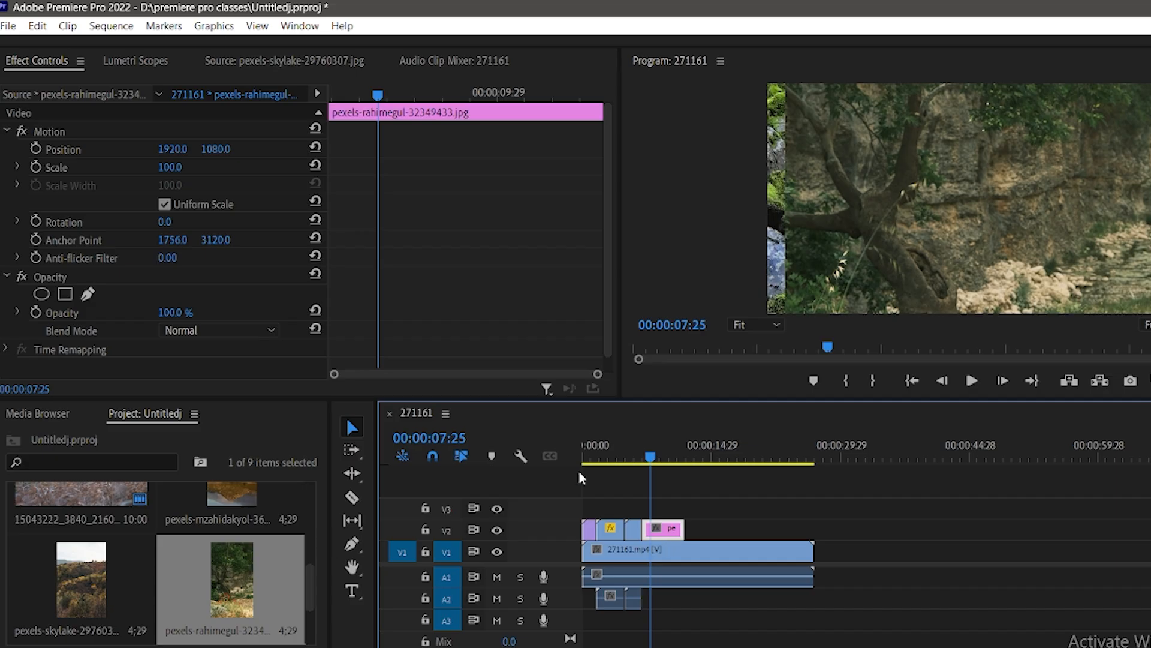
left_click(169, 166)
type("85")
key("Return")
left_click_drag(167, 167, 141, 167)
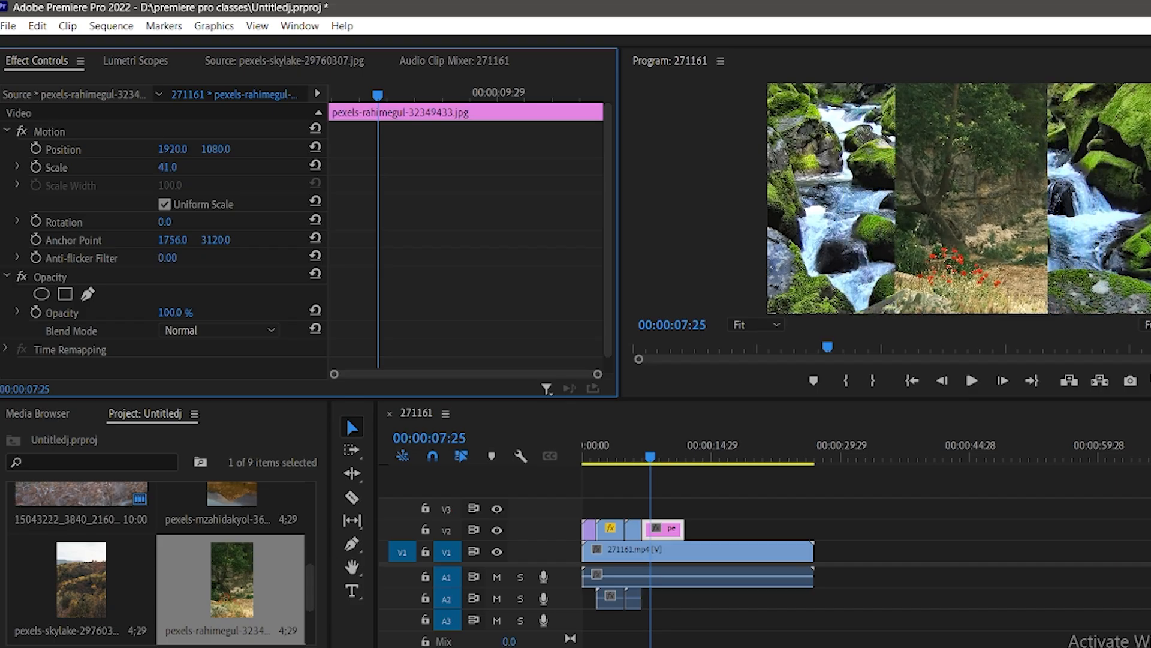
left_click_drag(141, 167, 99, 149)
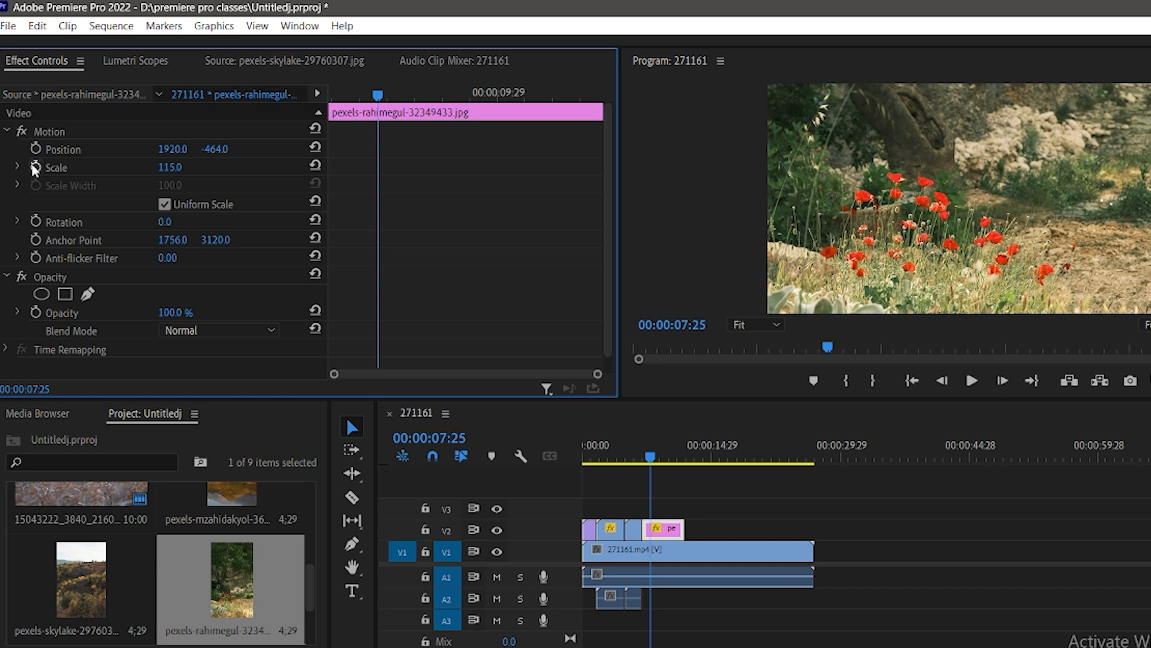
left_click_drag(215, 149, 30, 149)
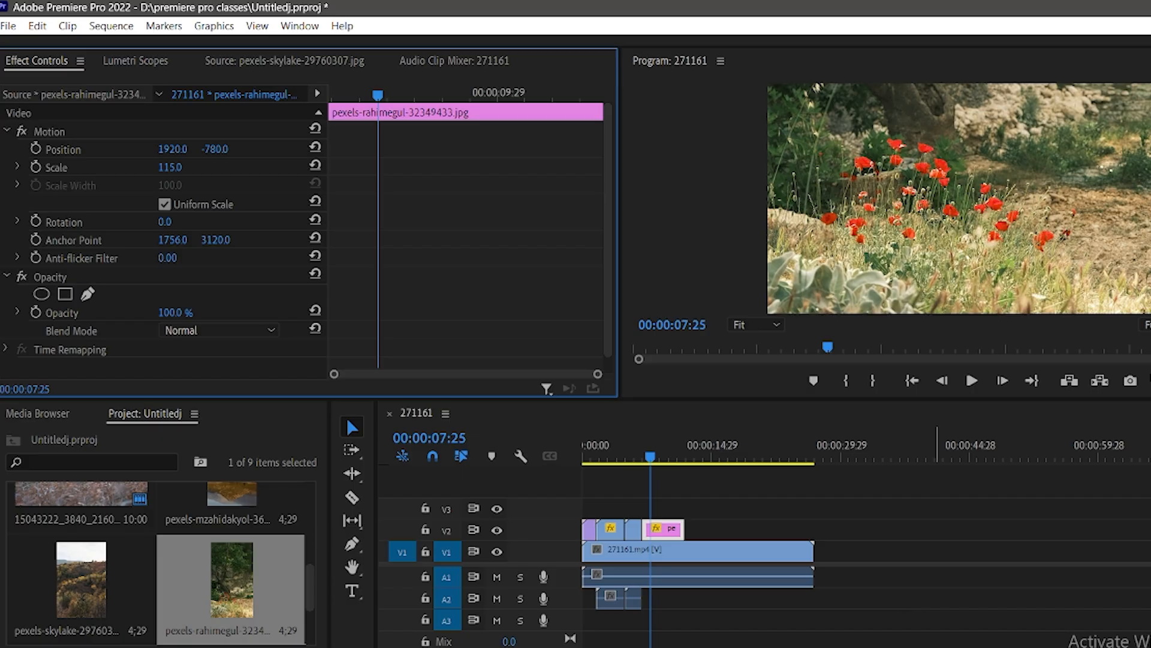
Start Position keyframing on the tree-and-poppies image at 00:00:08:19 with 1920, -780, and shift that keyframe slightly earlier
left_click_drag(646, 460, 657, 459)
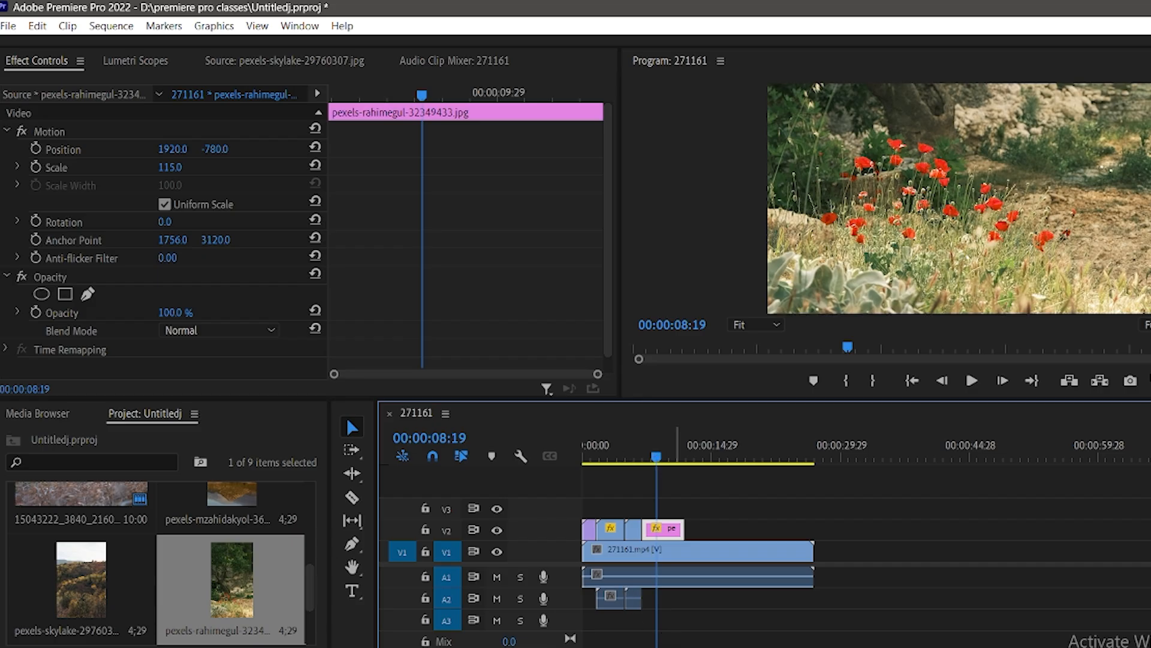
key("=")
key("=")
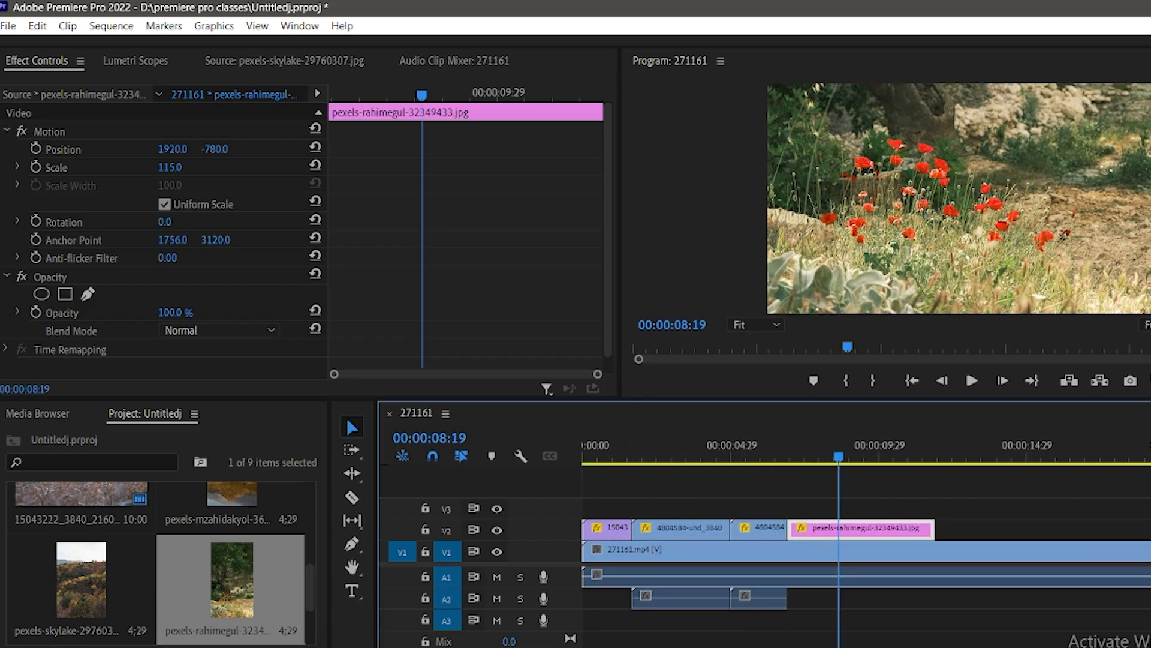
left_click(36, 149)
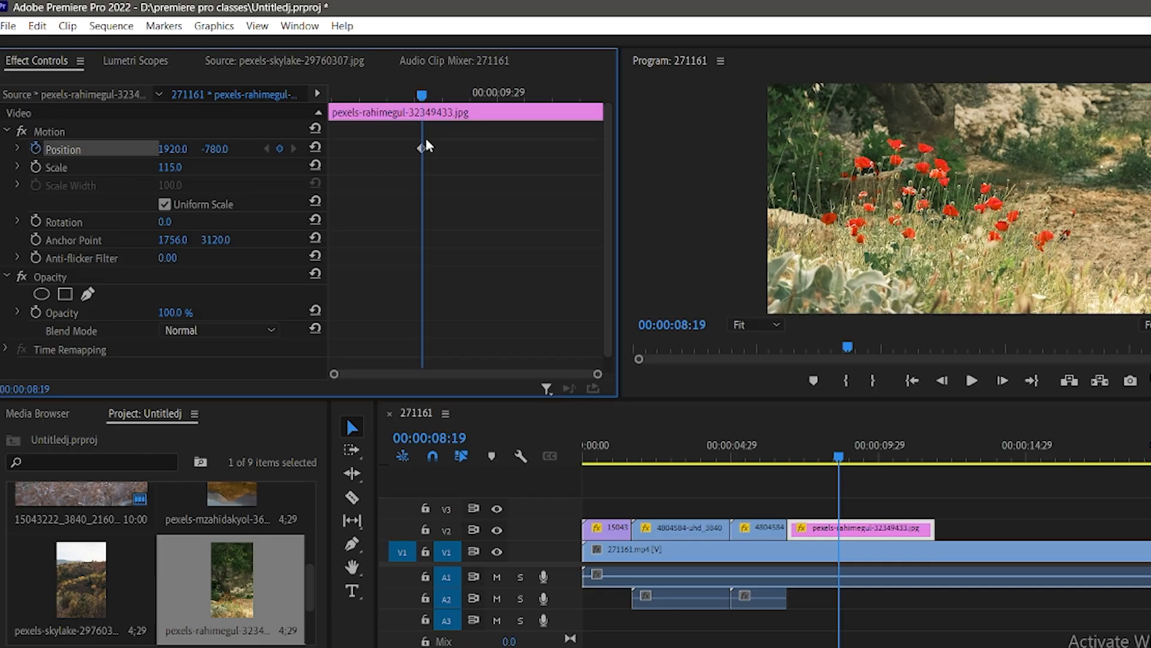
left_click_drag(419, 150, 394, 149)
Keyframe the poppies image's horizontal Position at -2049 on its first frame, 00:00:06:28, and preview the slide-in
left_click_drag(423, 94, 352, 95)
key("Up")
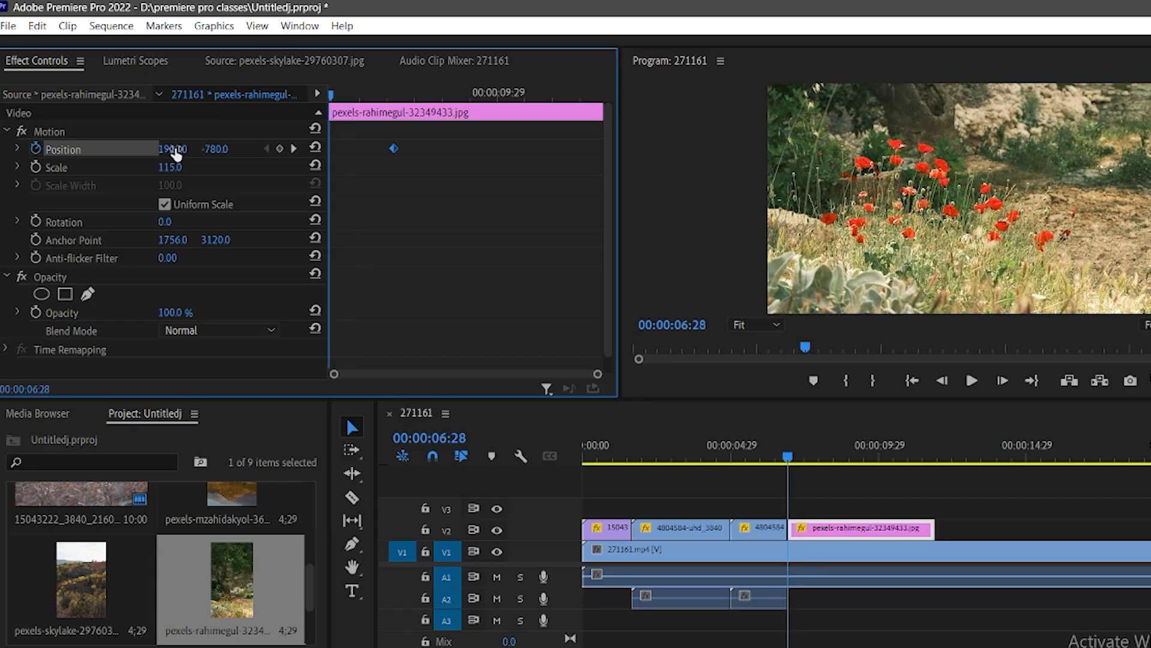
left_click_drag(173, 149, 60, 149)
left_click_drag(173, 150, 72, 149)
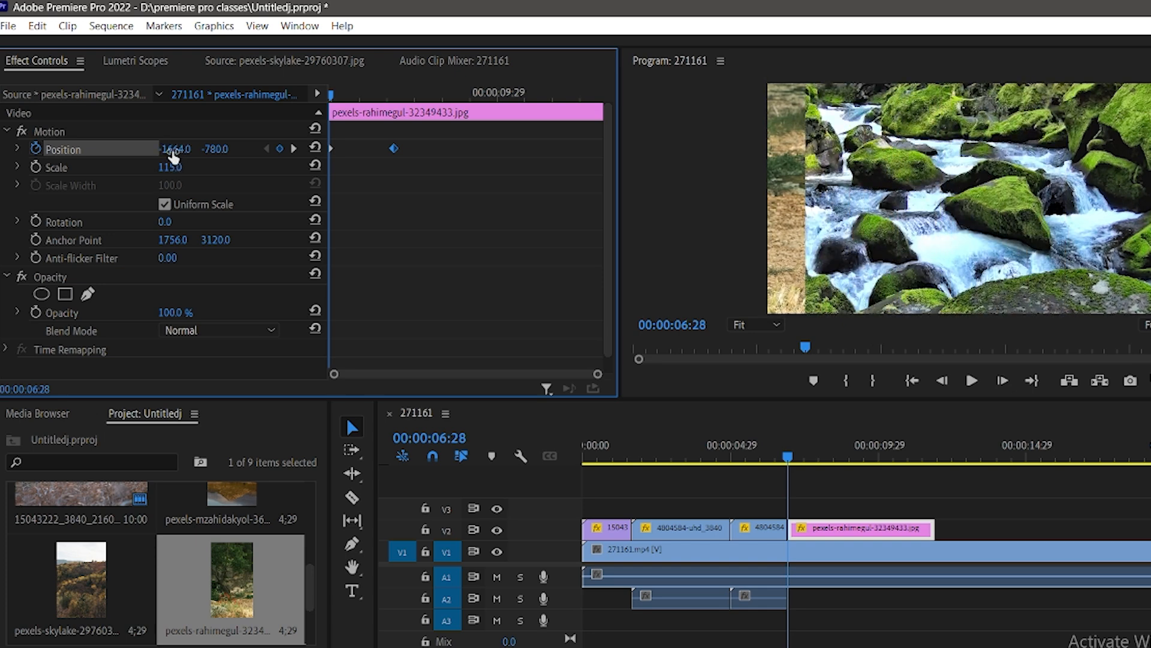
left_click_drag(188, 150, 159, 150)
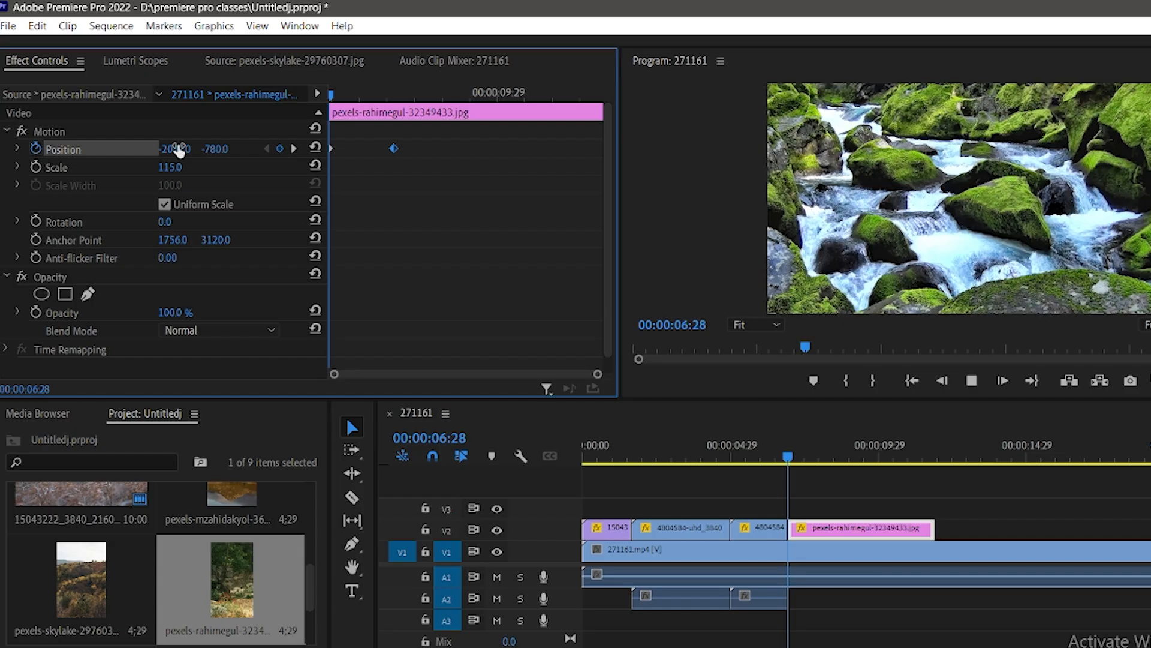
key("space")
key("space")
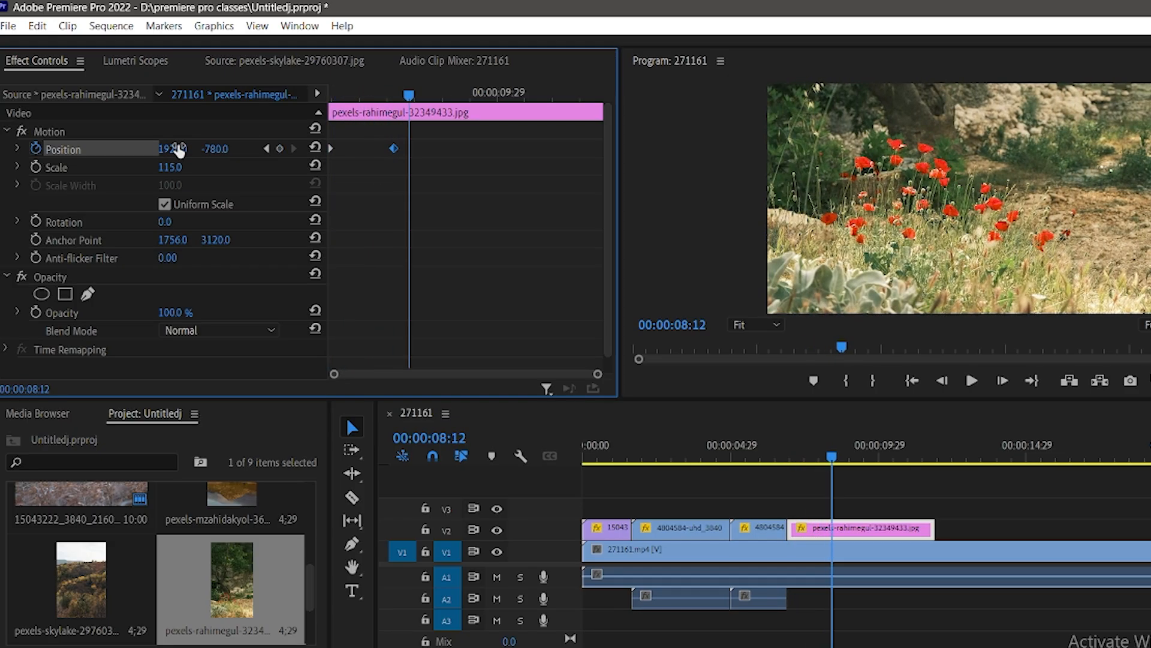
Add a Position keyframe at 00:00:10:02 that holds the poppies image at 1920, -780
left_click(475, 93)
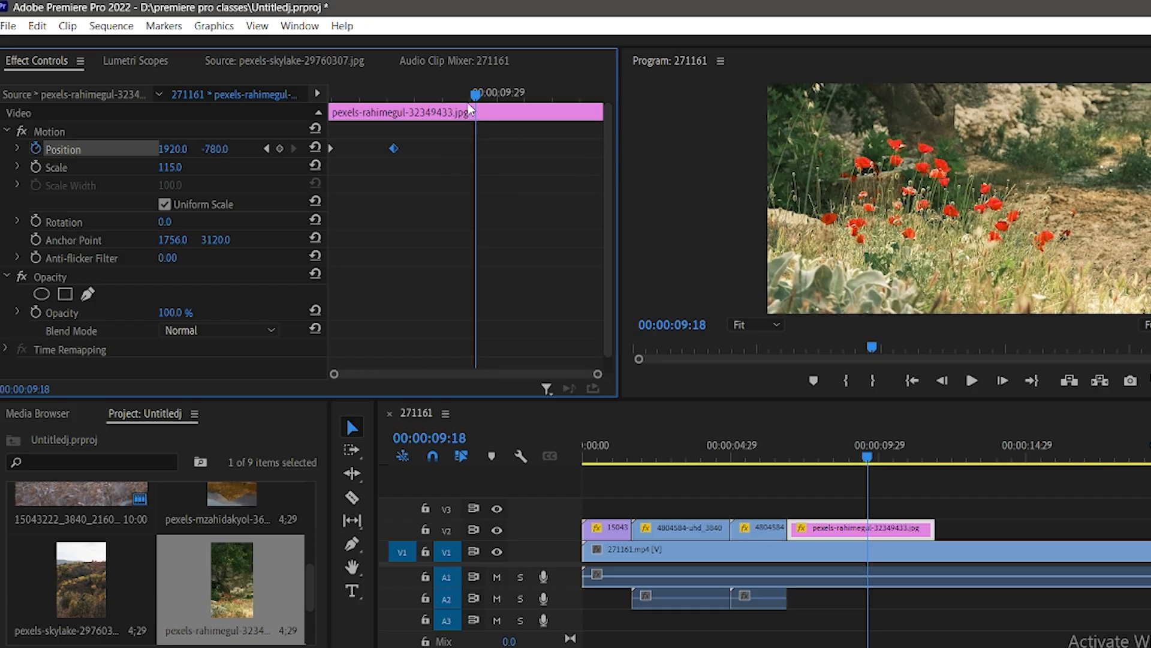
left_click_drag(477, 93, 502, 95)
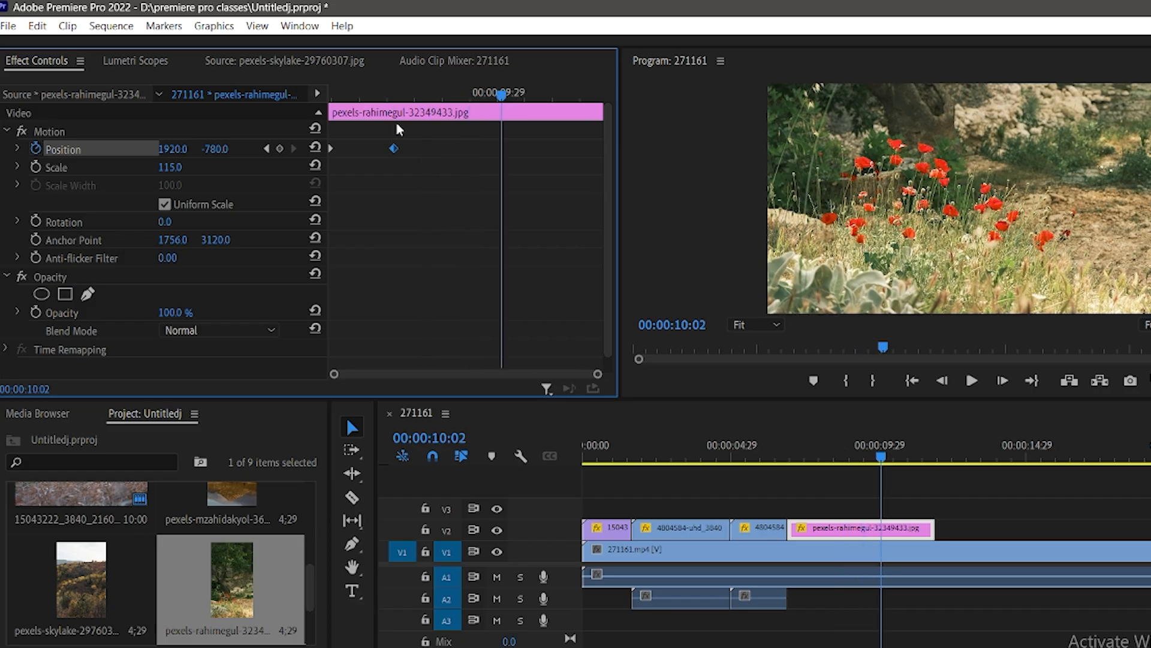
left_click(280, 149)
Keyframe the poppies image's horizontal Position at 5978 at 00:00:11:22 so it slides out of frame, and save the project
left_click_drag(502, 95, 598, 108)
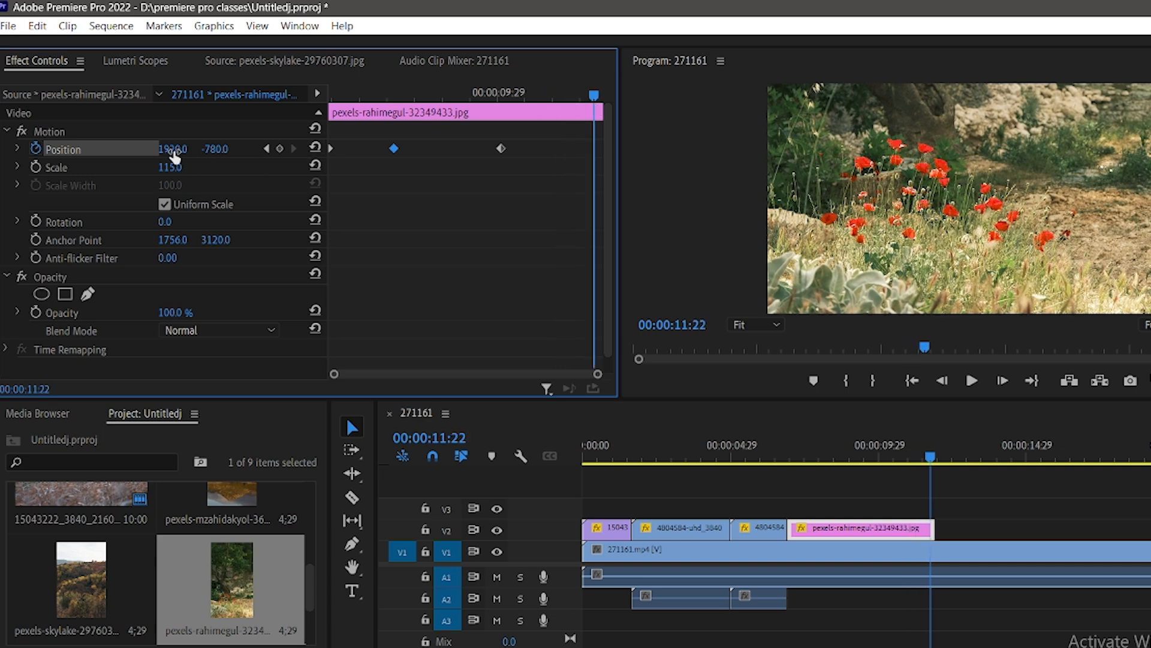
left_click_drag(172, 150, 117, 200)
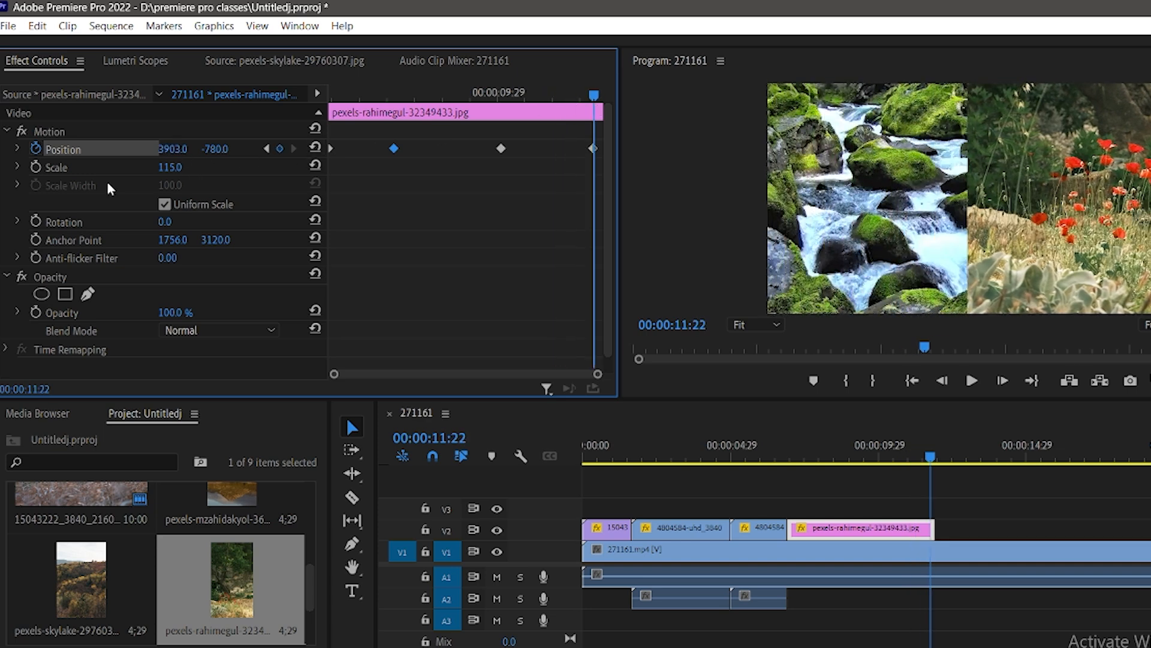
left_click_drag(179, 151, 408, 151)
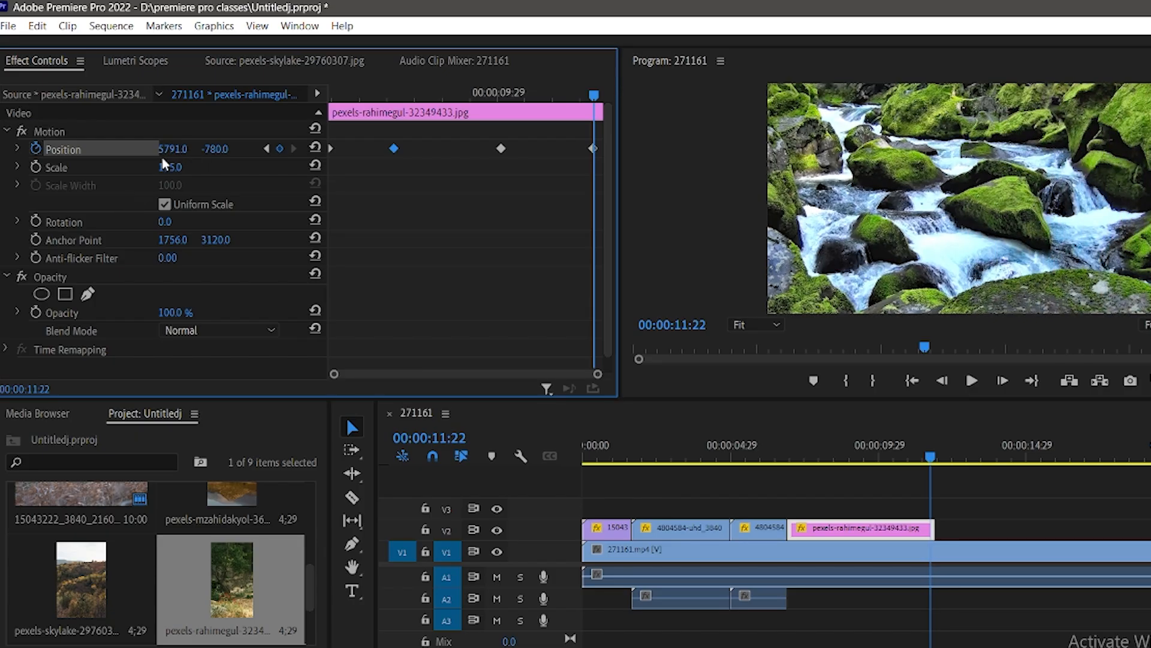
left_click_drag(171, 150, 335, 150)
key("ctrl+s")
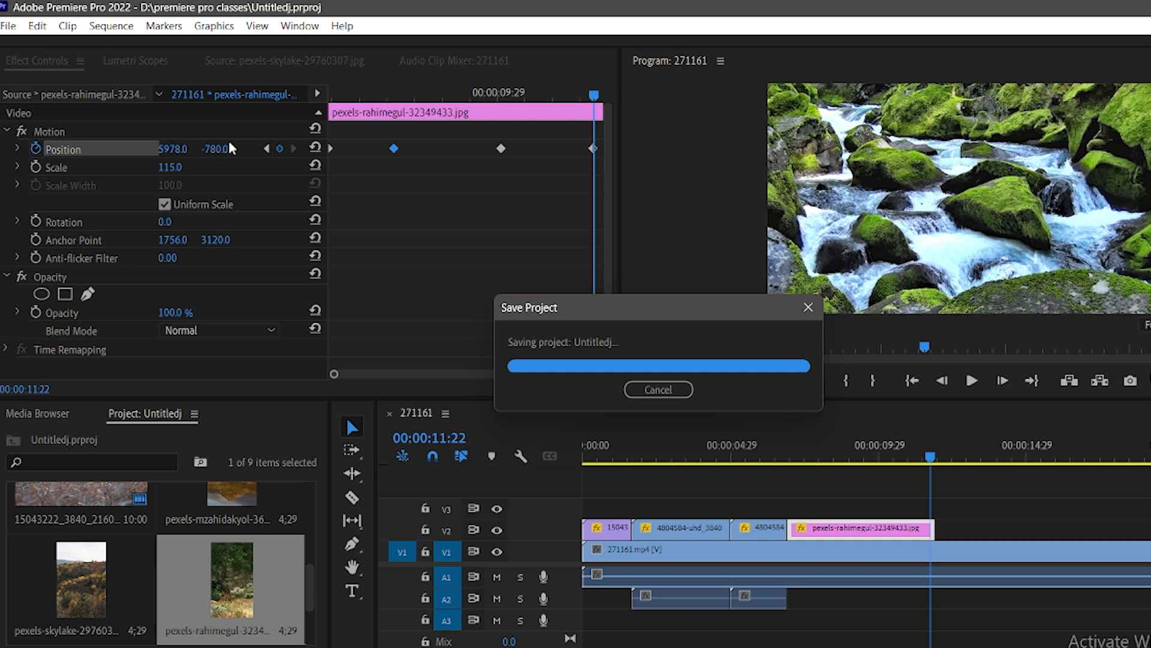
Play back the poppies image from just before its start to check the slide-in timing
left_click_drag(935, 455, 774, 473)
key("space")
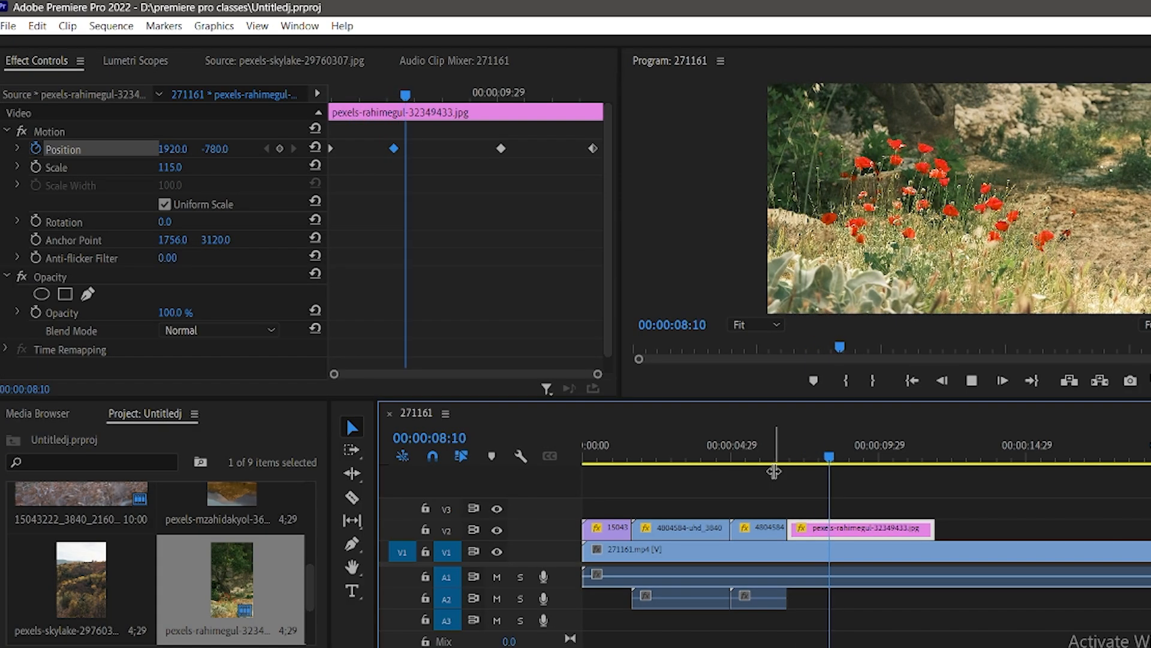
key("space")
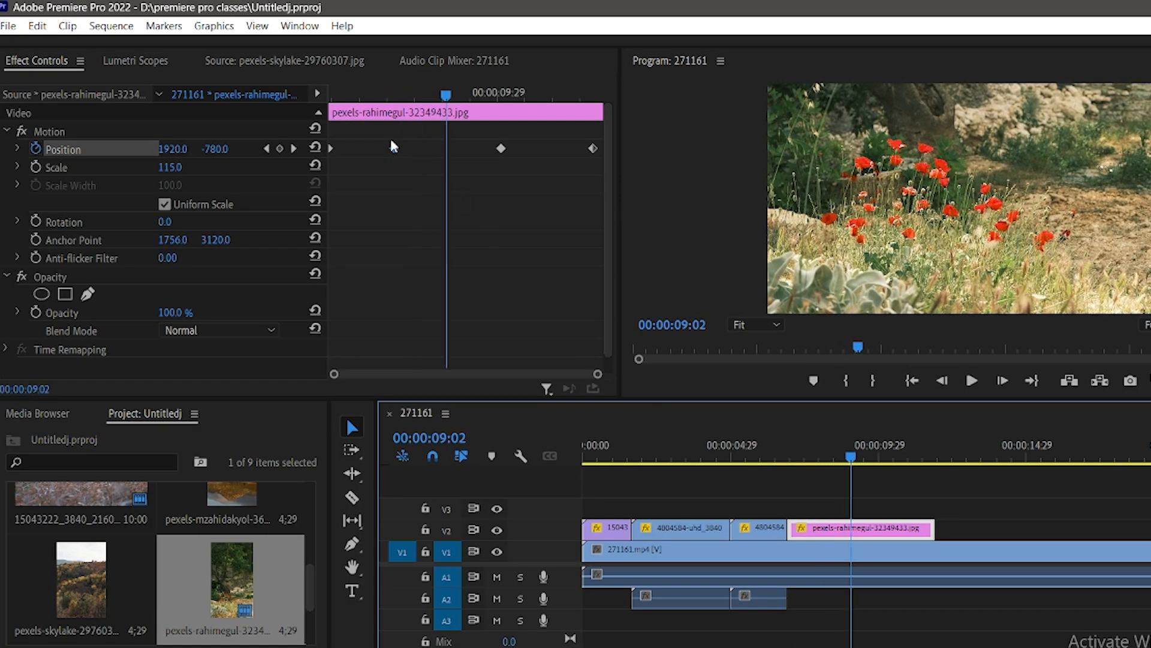
Shift the poppies image's second, third and last Position keyframes earlier to speed up the slides, and play back the result
left_click_drag(390, 148, 371, 148)
left_click(501, 148)
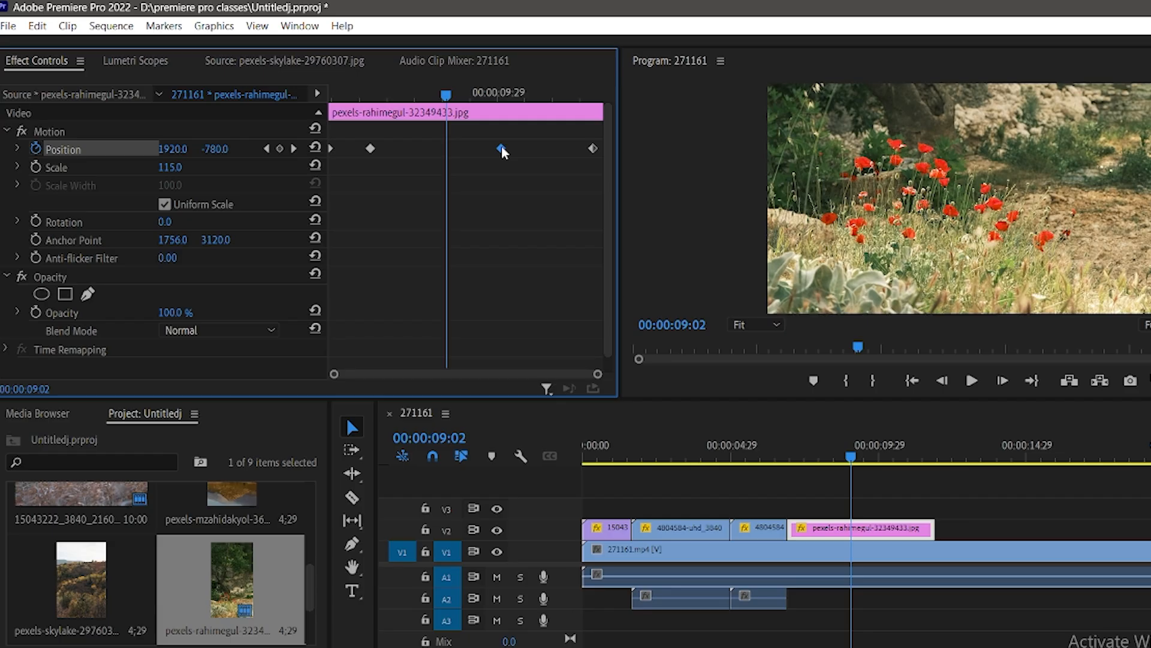
left_click_drag(502, 148, 426, 148)
left_click_drag(590, 149, 494, 148)
left_click(363, 93)
key("Up")
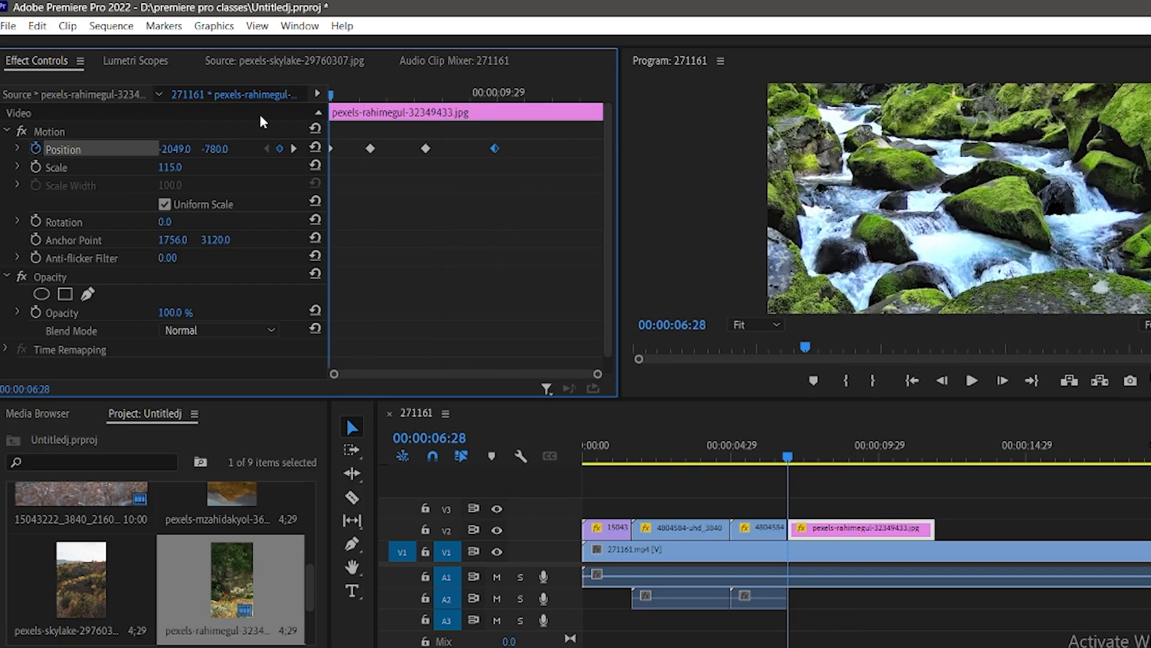
key("space")
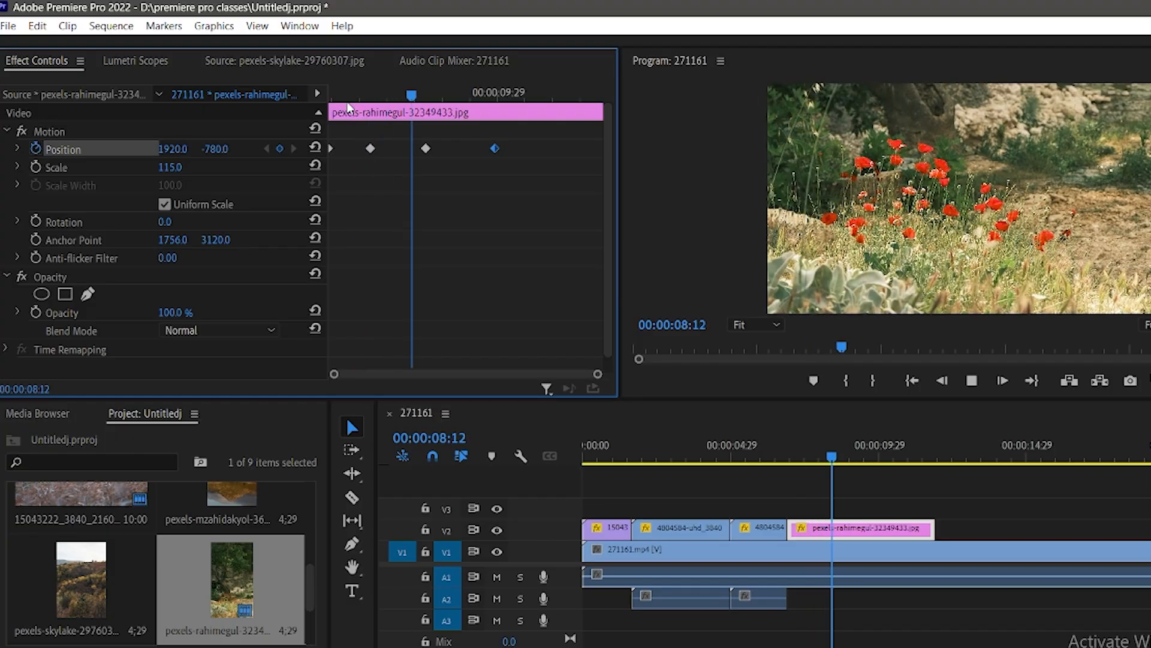
key("space")
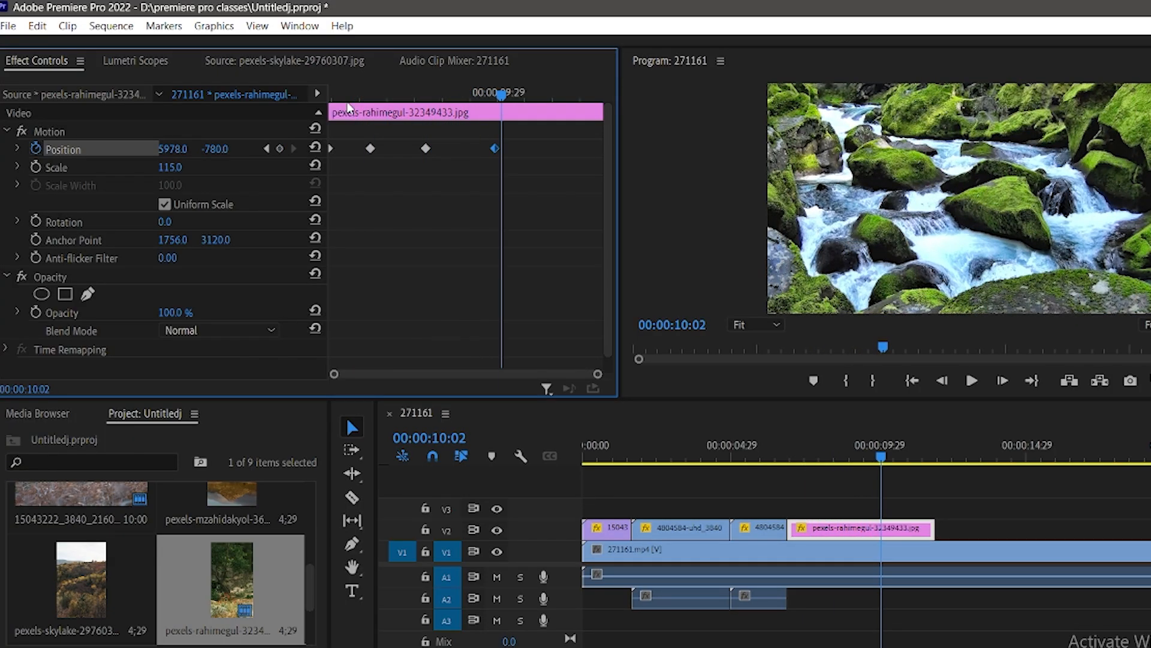
Trim the poppies image's end to 00:00:10:02 and place the reed-field clip 15043222_3840_2160_60fps.mp4 directly after it on V2
left_click_drag(934, 528, 879, 531)
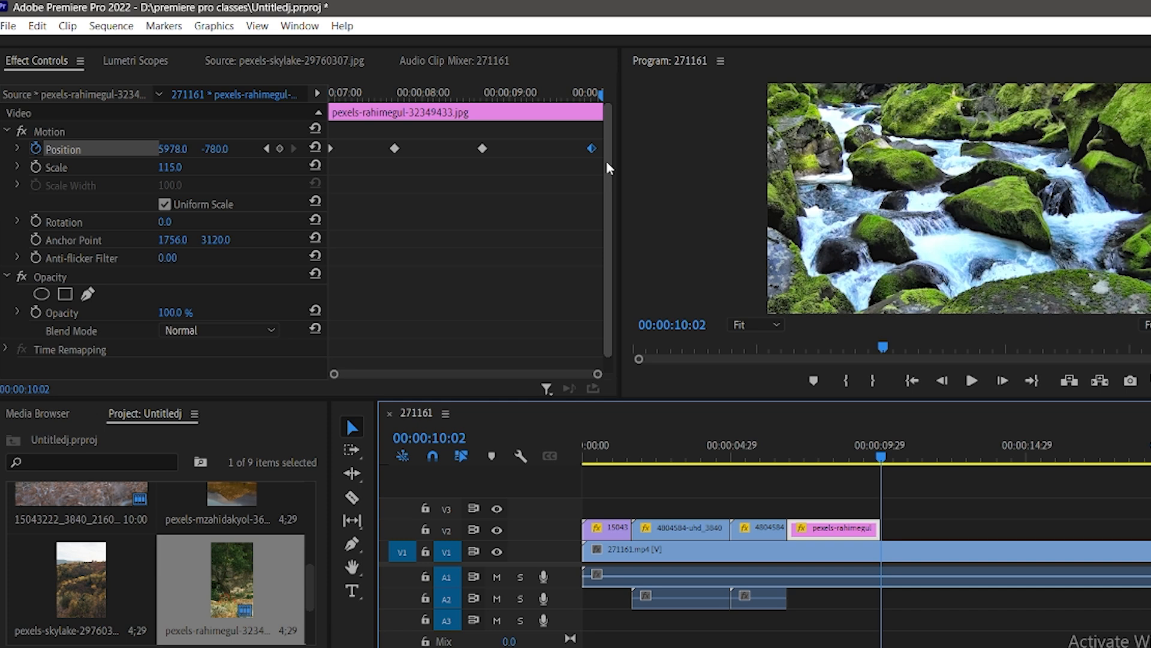
scroll(149, 586, "up", 3)
scroll(147, 576, "down", 3)
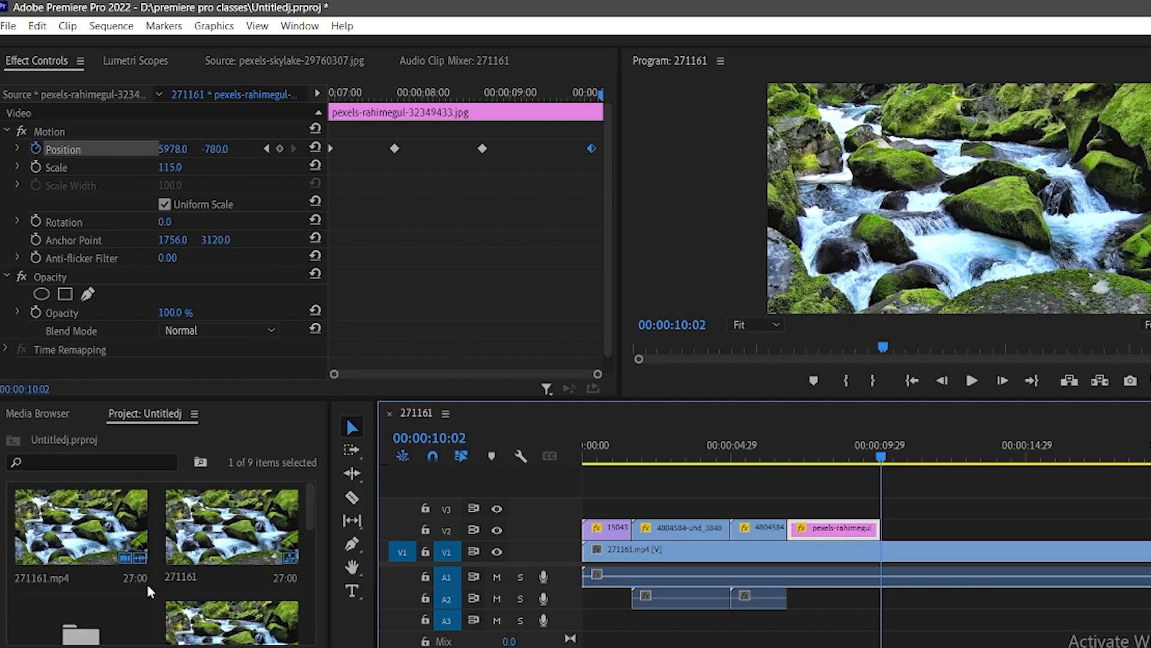
scroll(149, 558, "down", 1)
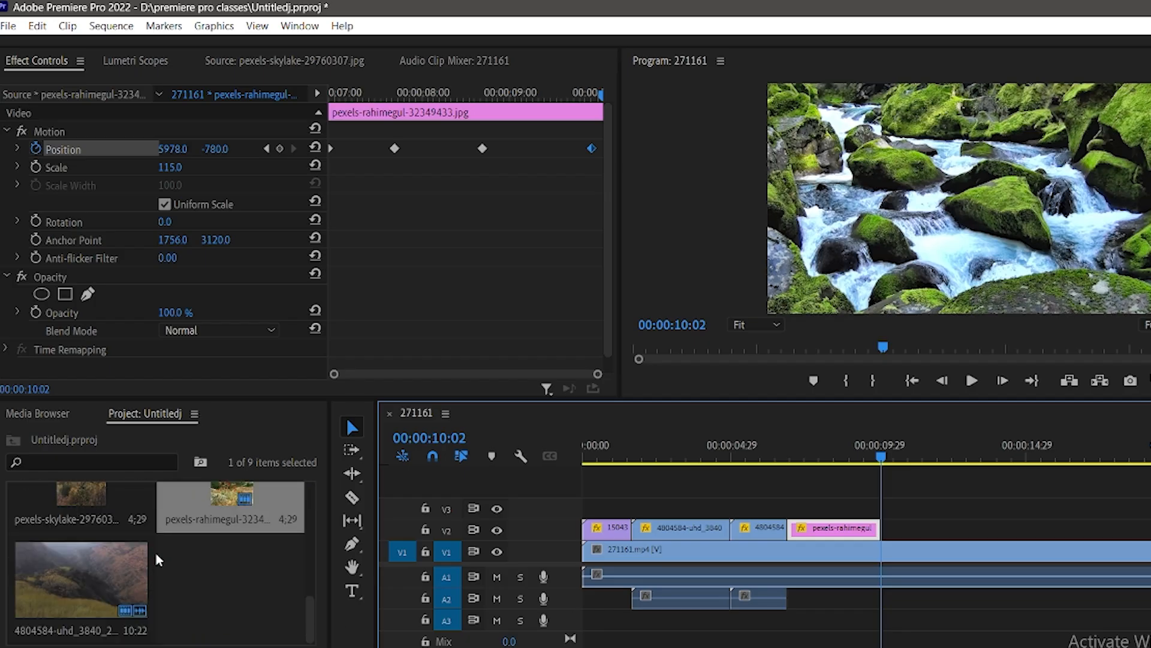
scroll(162, 589, "up", 3)
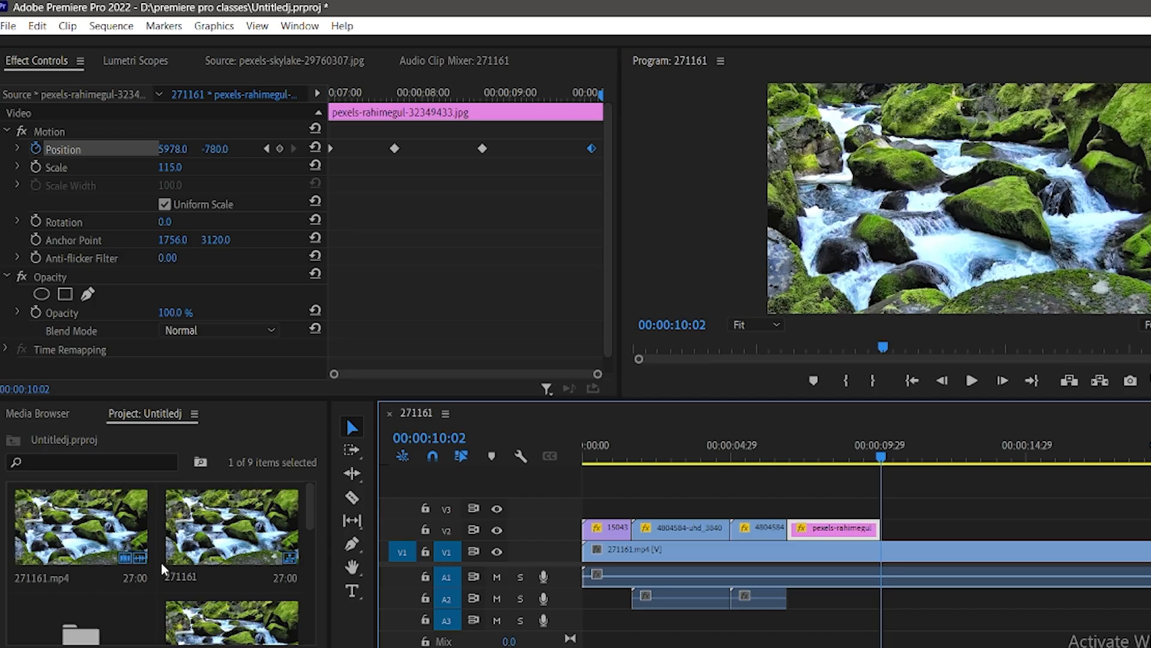
scroll(161, 563, "down", 1)
left_click_drag(90, 531, 898, 510)
mouse_move(882, 461)
left_mouse_down()
mouse_move(940, 464)
mouse_move(903, 463)
left_mouse_up()
left_click(904, 534)
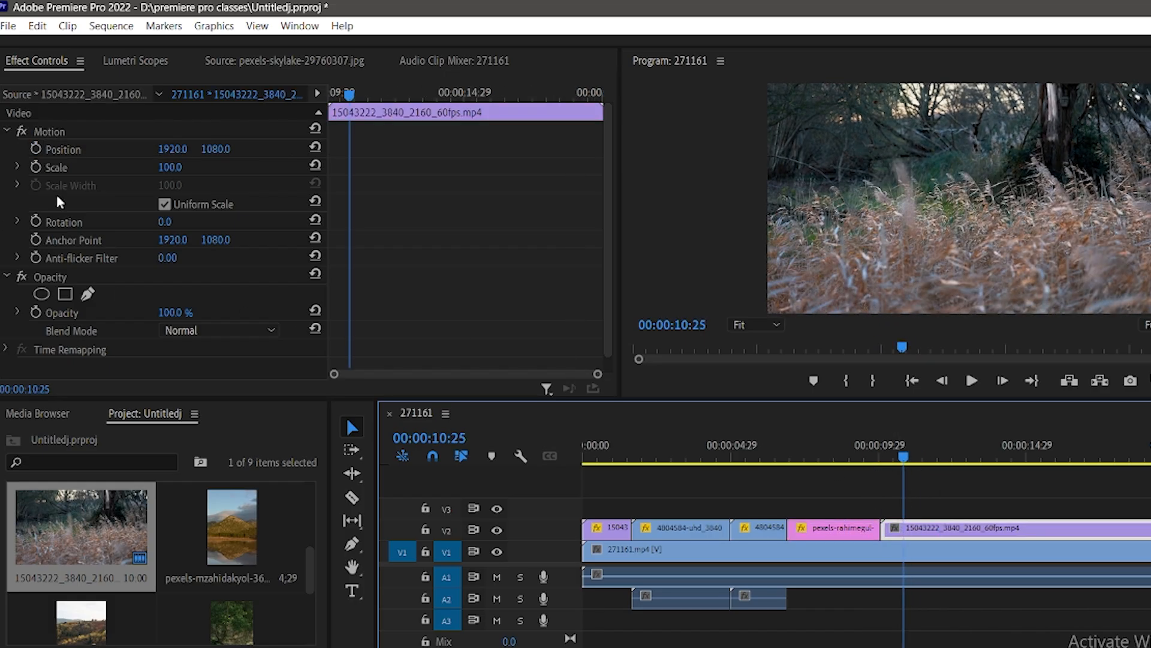
Enlarge the new reed-field clip to a Scale of 210 and keyframe it at 00:00:10:25
left_click(173, 167)
type("121")
key("Return")
left_click_drag(173, 167, 226, 168)
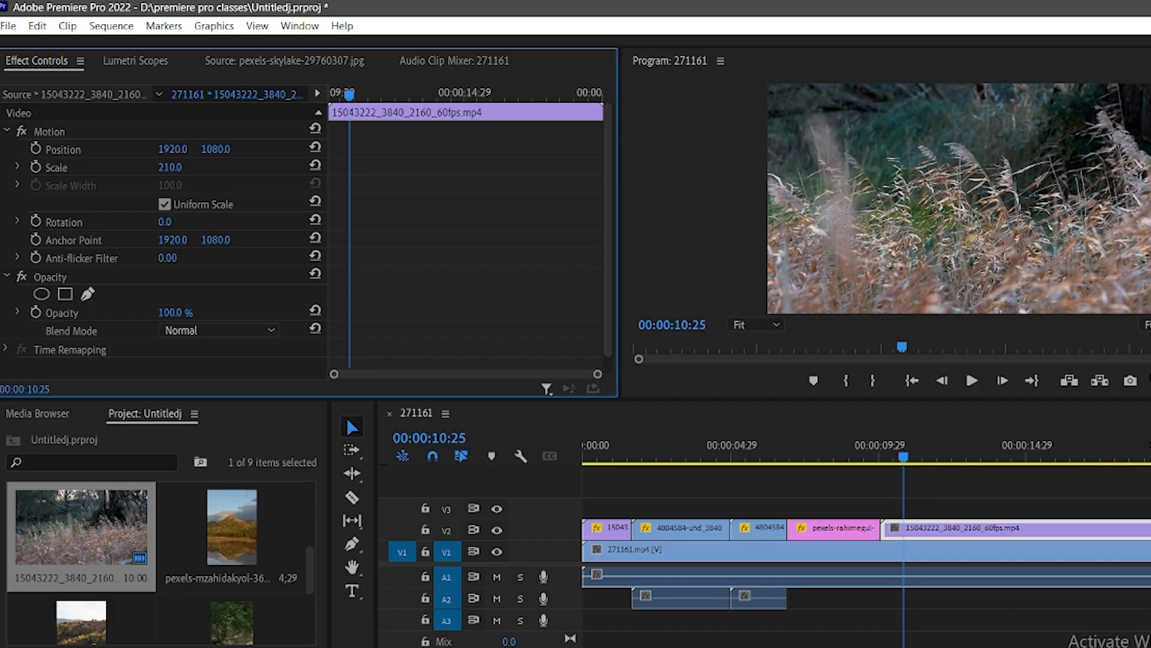
left_click(35, 166)
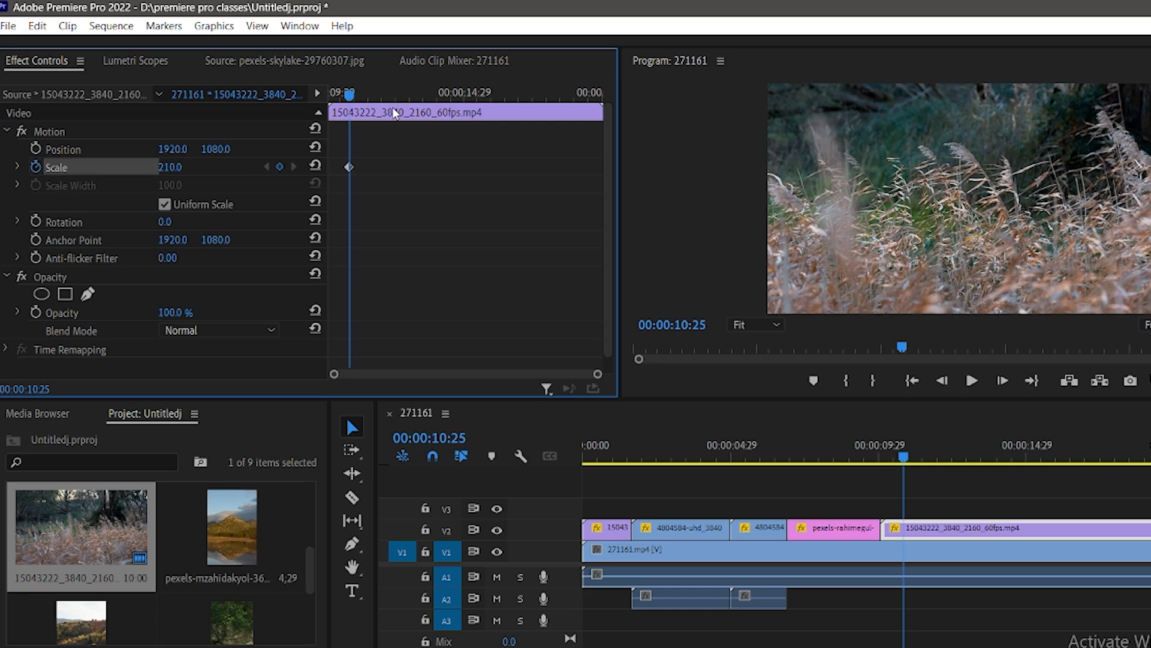
Keyframe the reed-field clip's Scale at 100 on its first frame, 00:00:10:02, and preview the zoom-in
left_click_drag(348, 93, 297, 158)
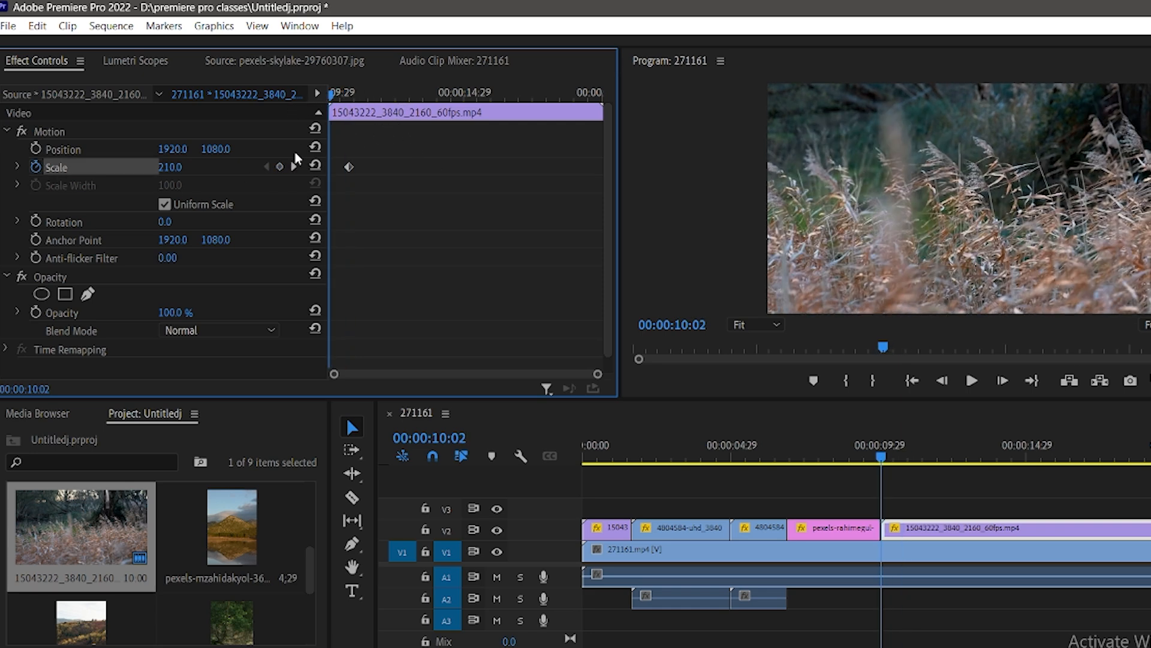
left_click(182, 162)
type("100")
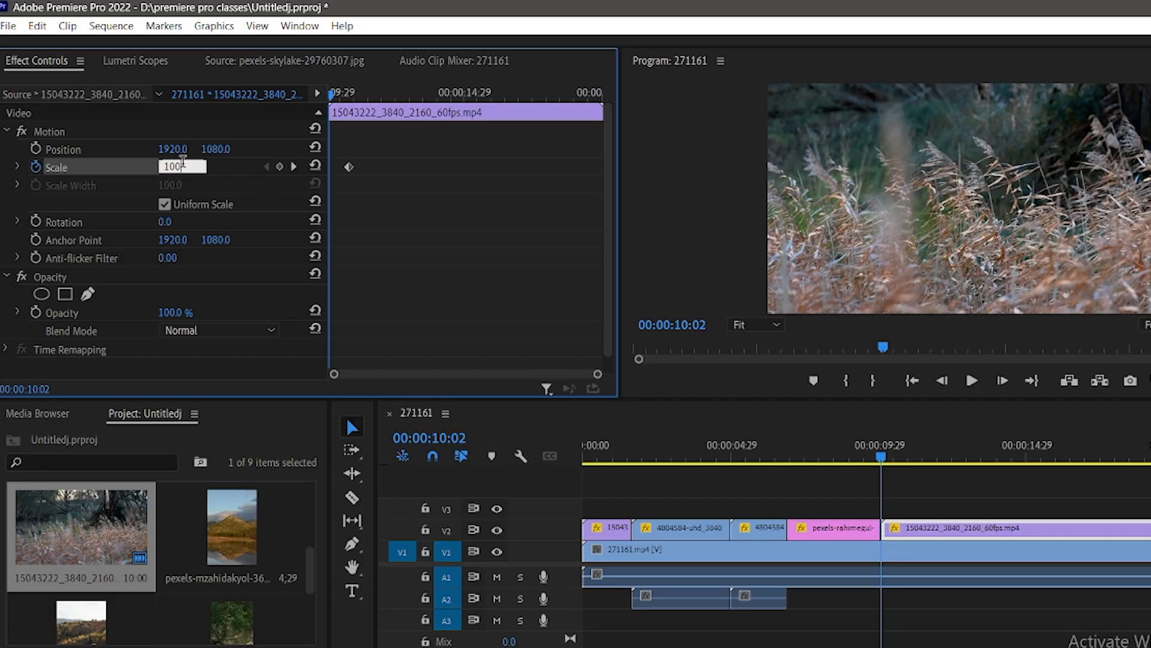
key("Return")
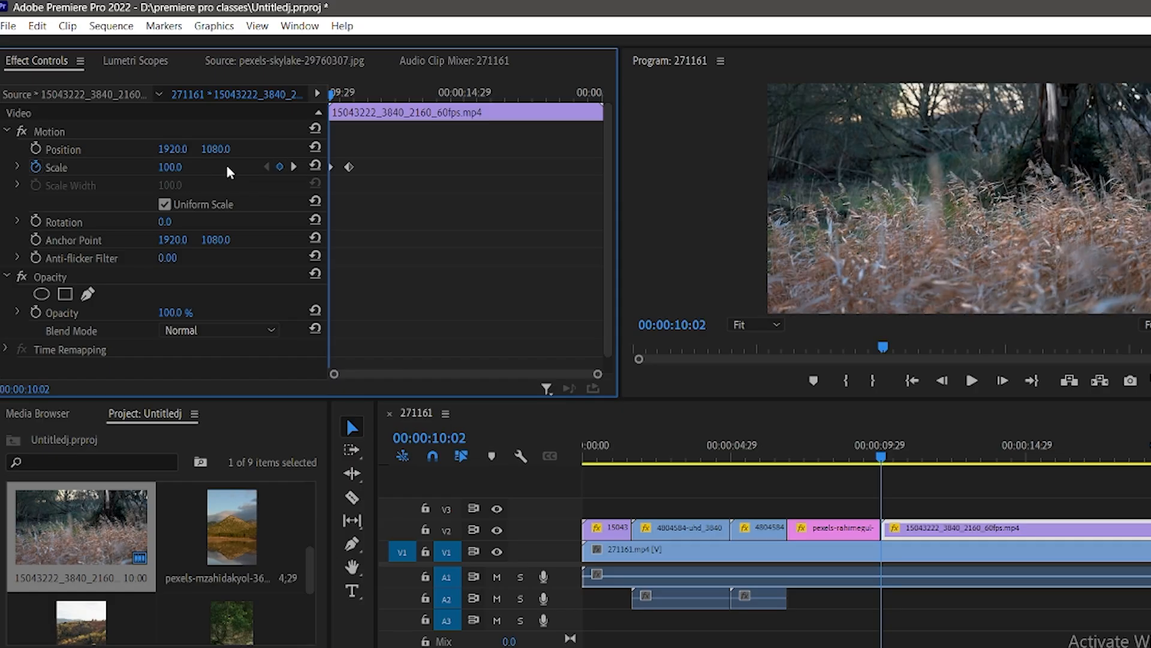
key("space")
key("space")
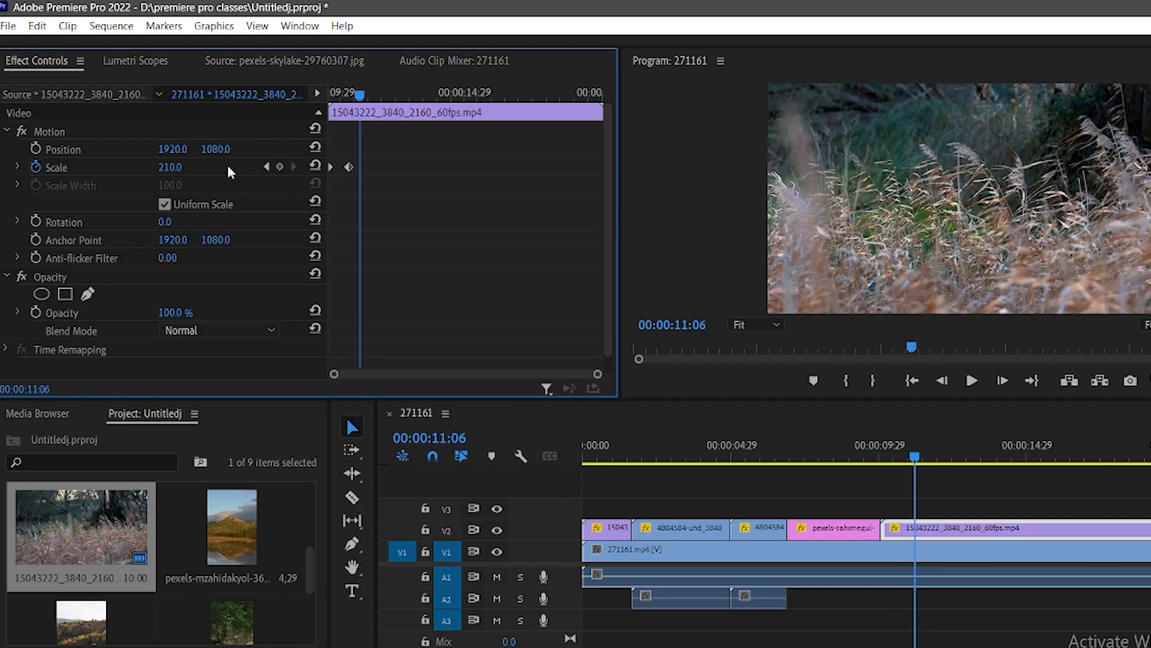
Move the second Scale keyframe to 00:00:11:06, reverse the zoom to run from 210 to 100, and play it back
mouse_move(349, 167)
left_mouse_down()
mouse_move(397, 164)
mouse_move(361, 169)
left_mouse_up()
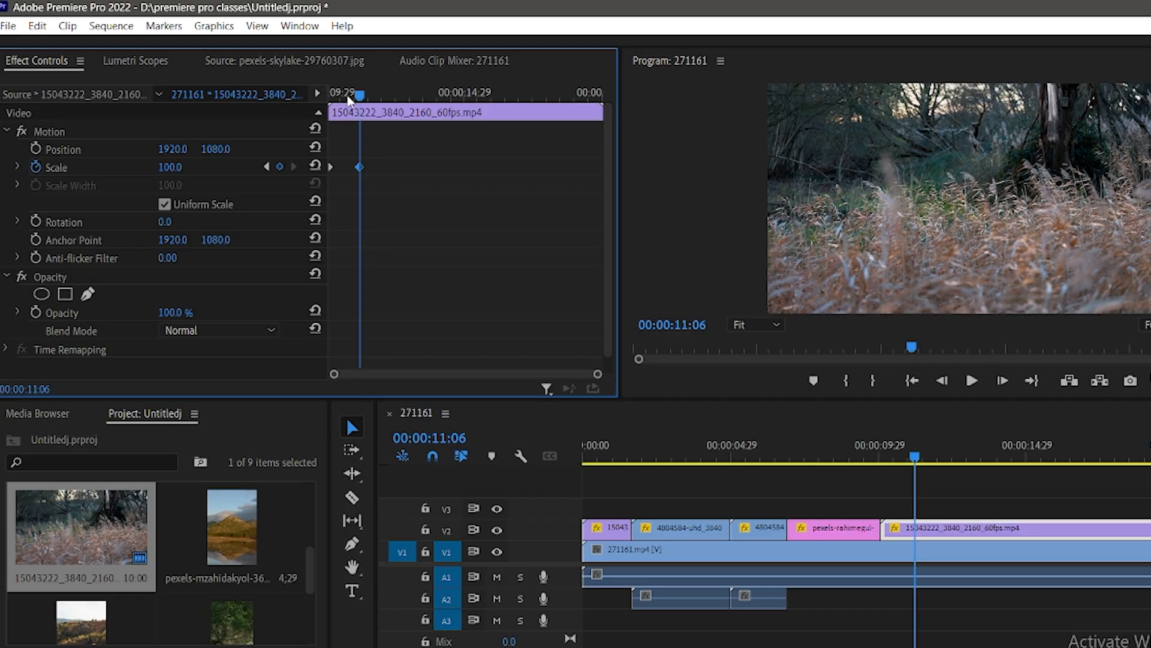
left_click_drag(353, 96, 239, 108)
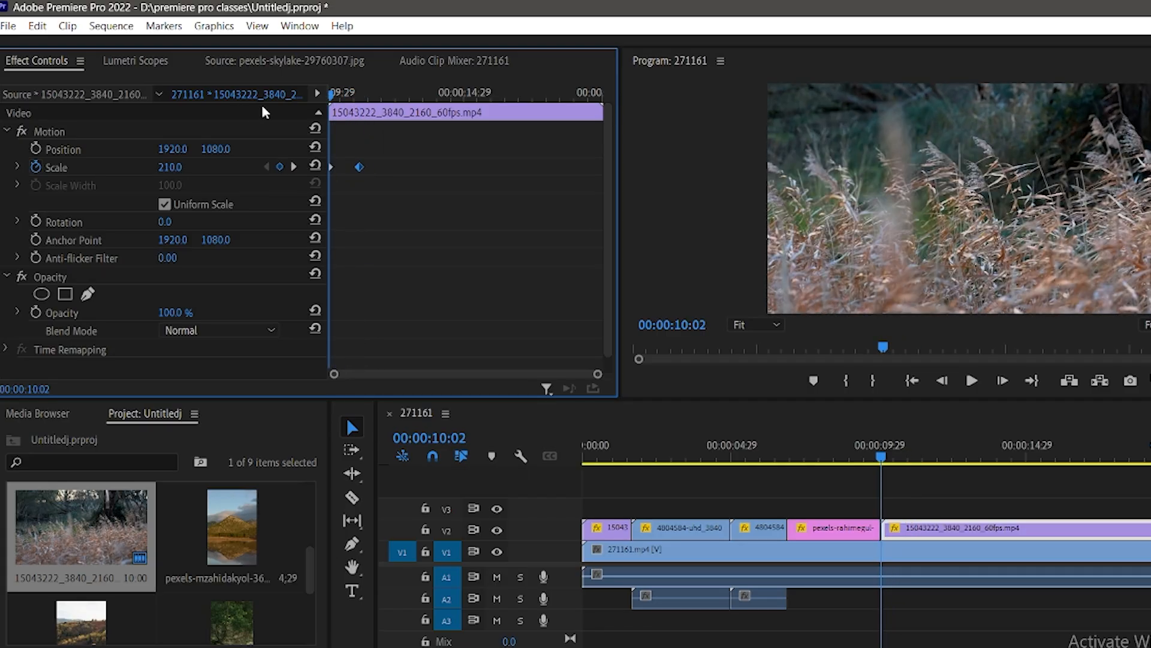
key("space")
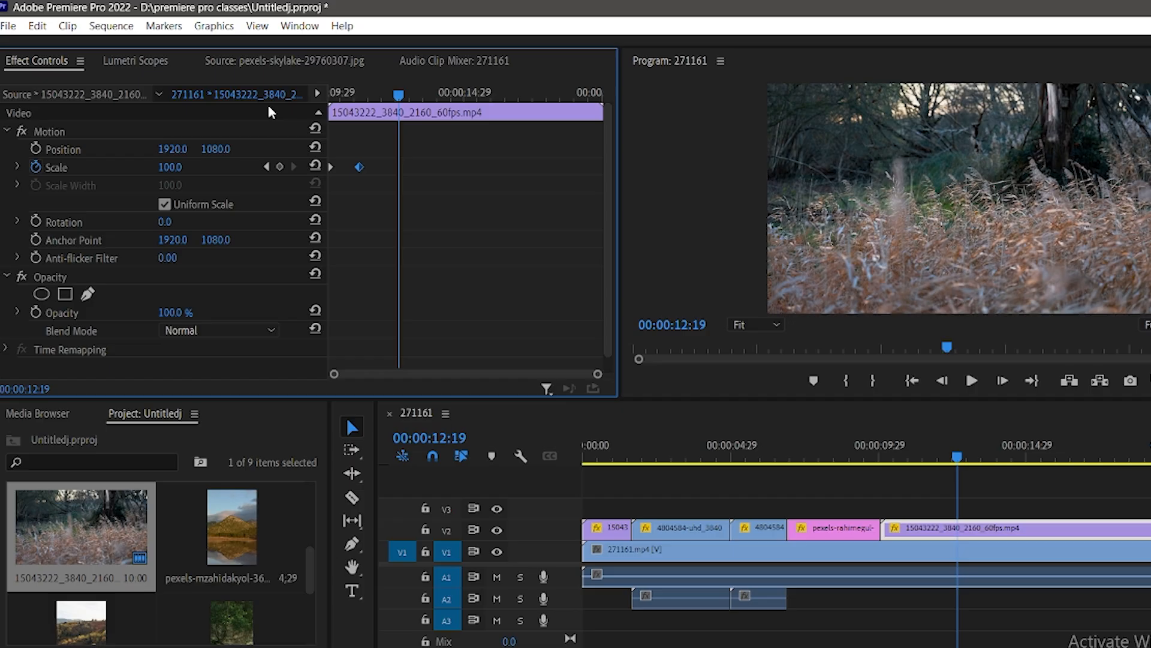
Add a Scale keyframe at 00:00:12:15 that holds the reed-field clip at 100
mouse_move(401, 99)
left_mouse_down()
mouse_move(418, 99)
mouse_move(400, 102)
left_mouse_up()
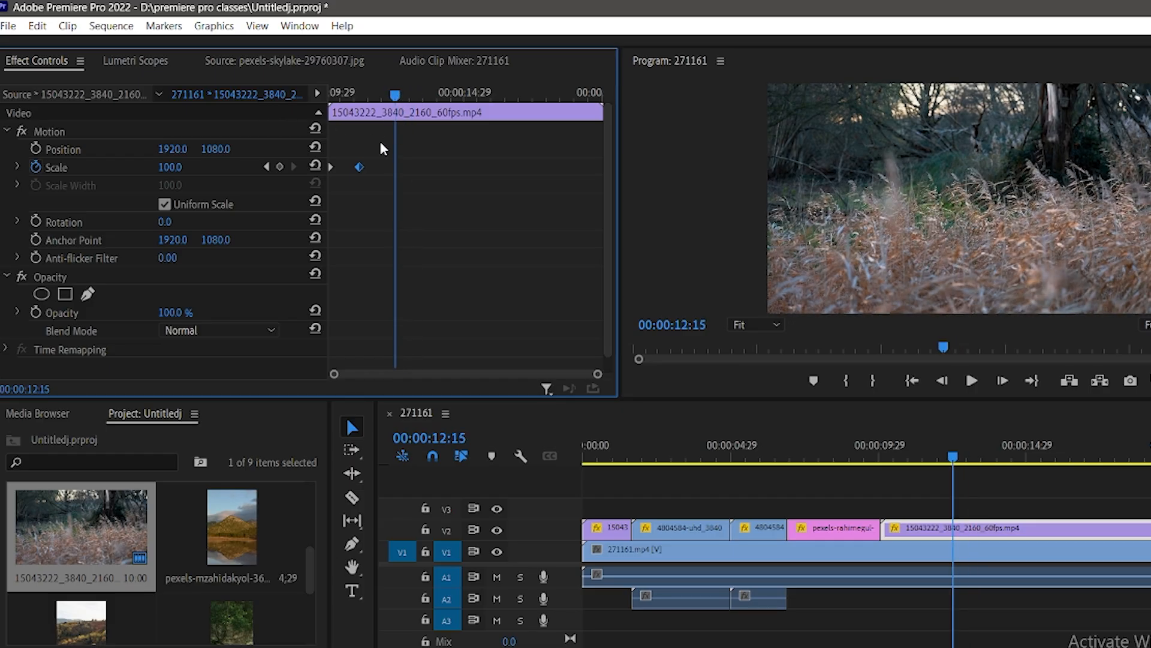
left_click(280, 167)
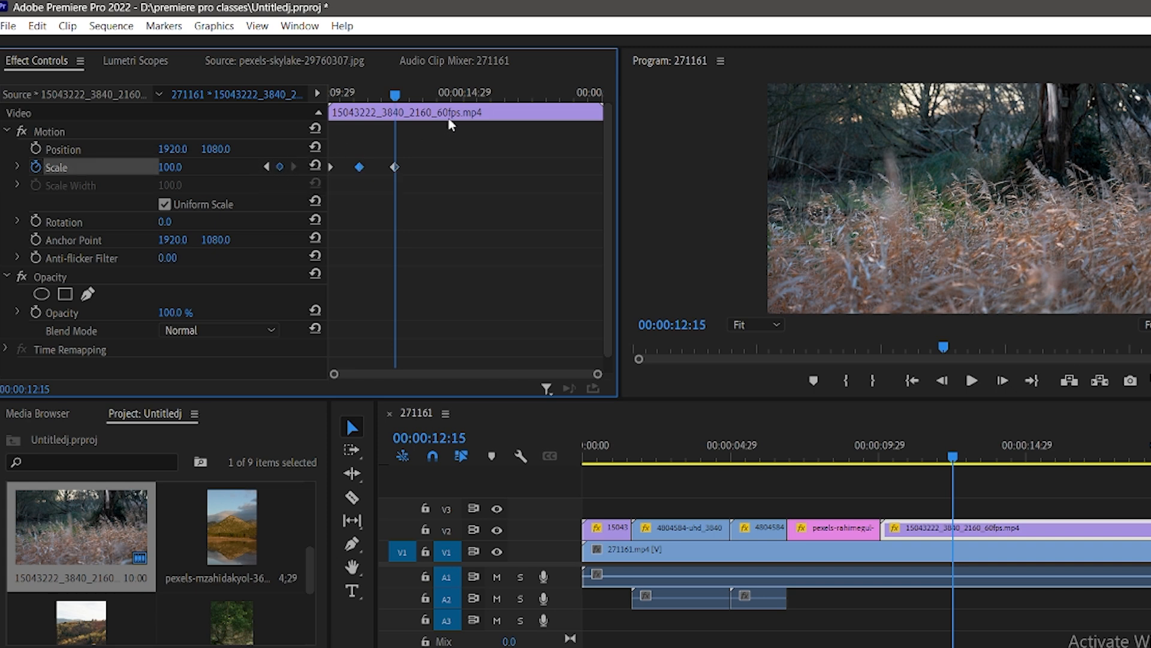
Keyframe the reed-field clip's Scale at 0 at 00:00:13:27 and play the animation back
left_click_drag(395, 95, 434, 94)
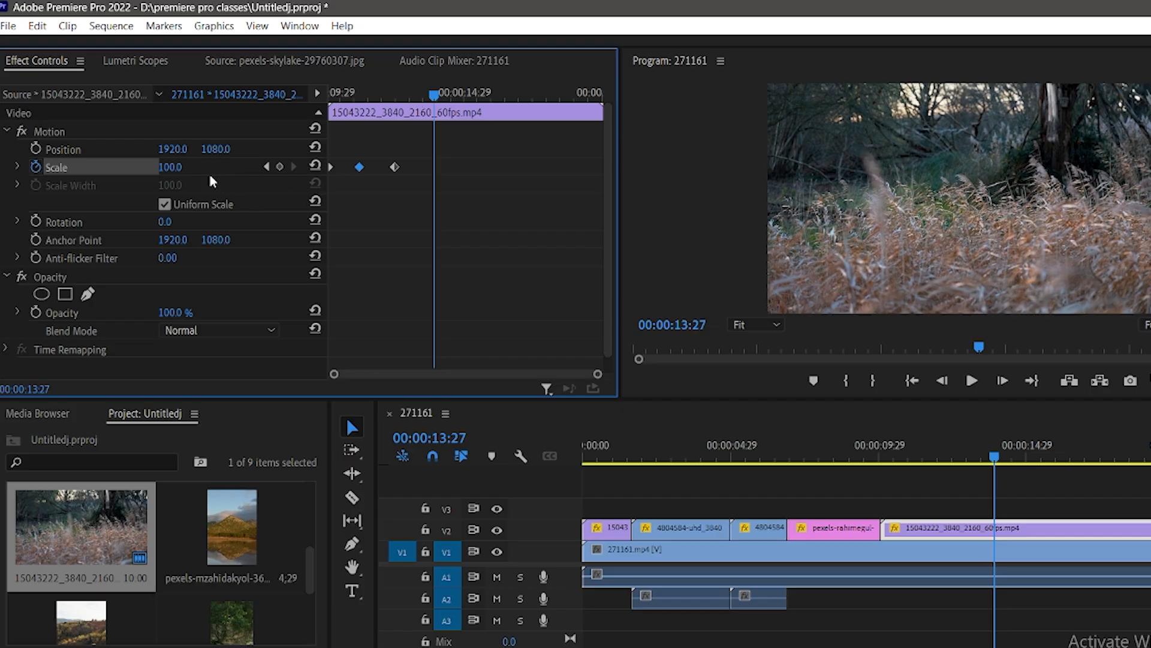
left_click(174, 167)
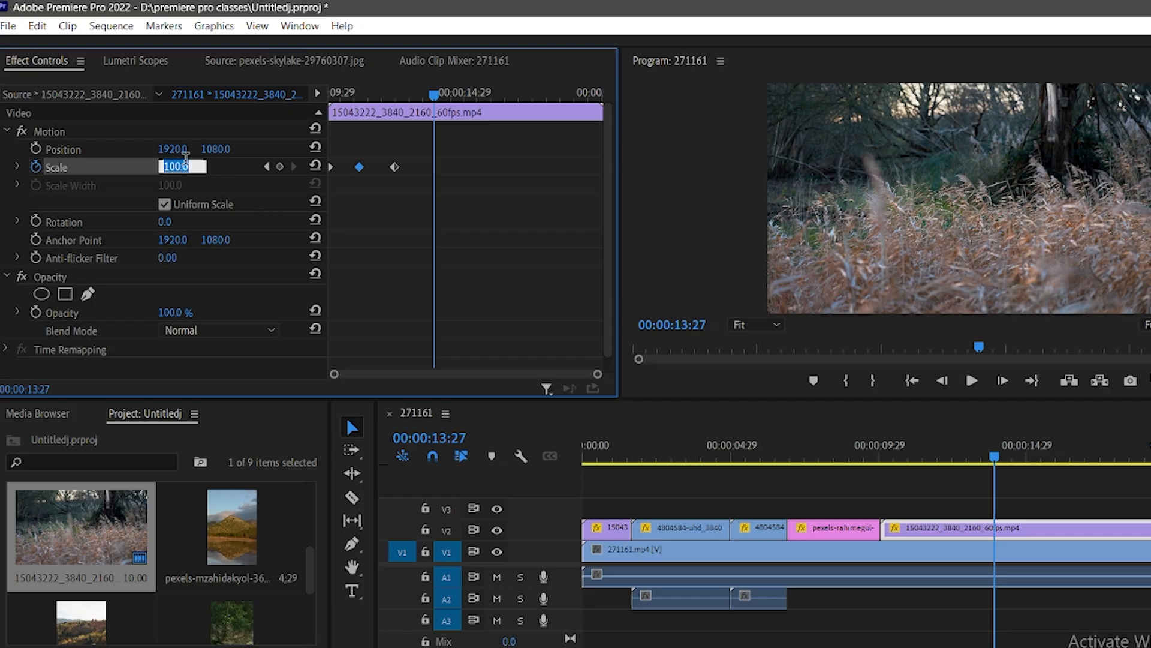
type("0")
key("Return")
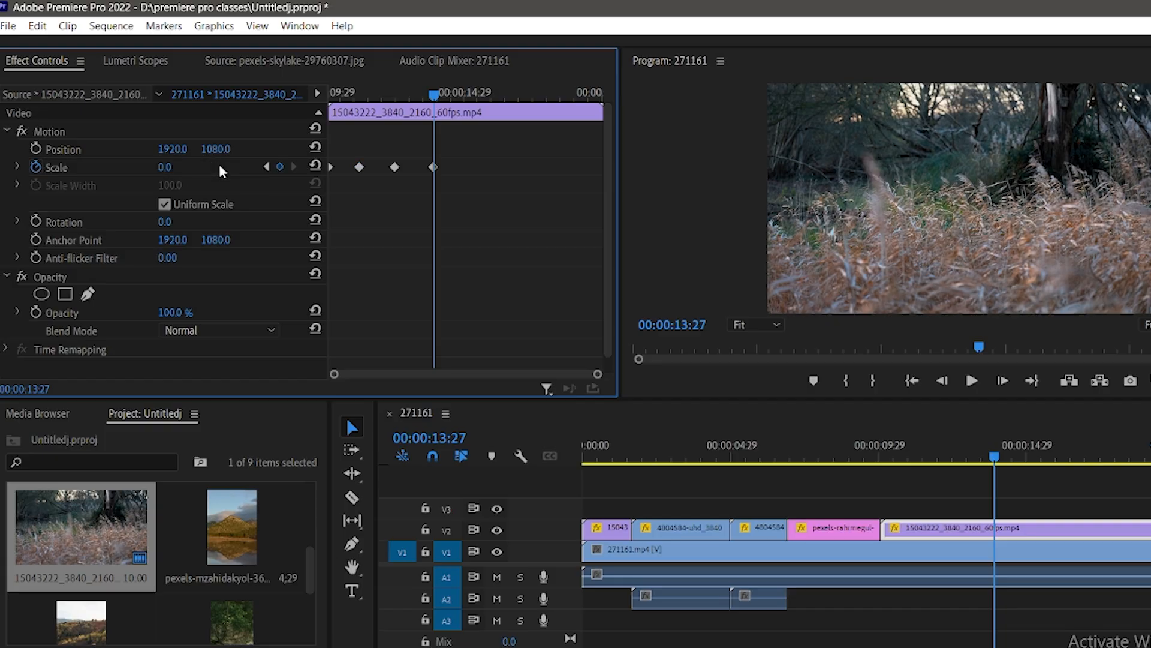
left_click_drag(440, 99, 304, 96)
key("space")
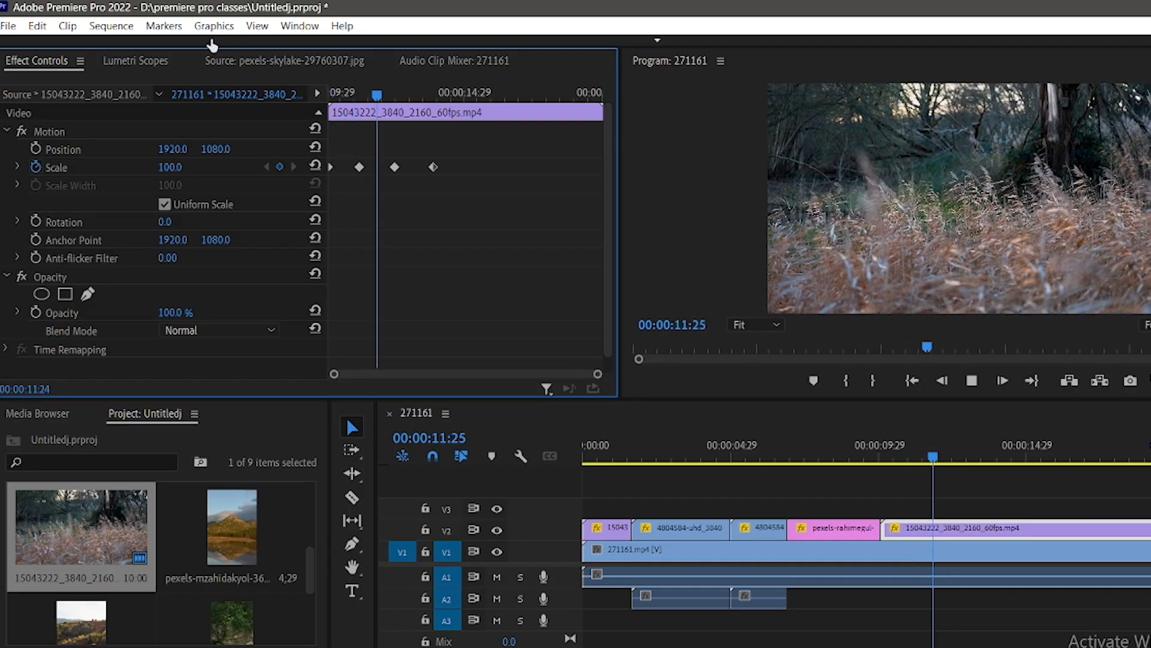
key("space")
key("space")
Trim the end of the reed-field clip back to about 00:00:14:18 and scrub through its zoom-out
left_click_drag(1148, 529, 1014, 529)
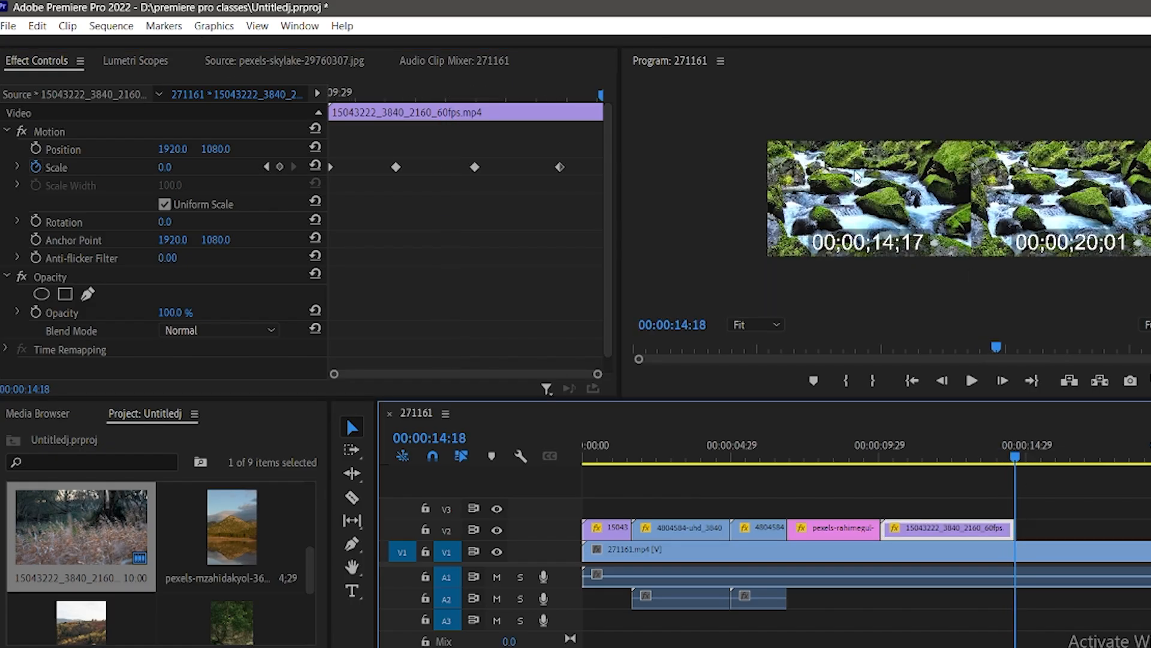
left_click(1012, 459)
left_click_drag(996, 469, 961, 464)
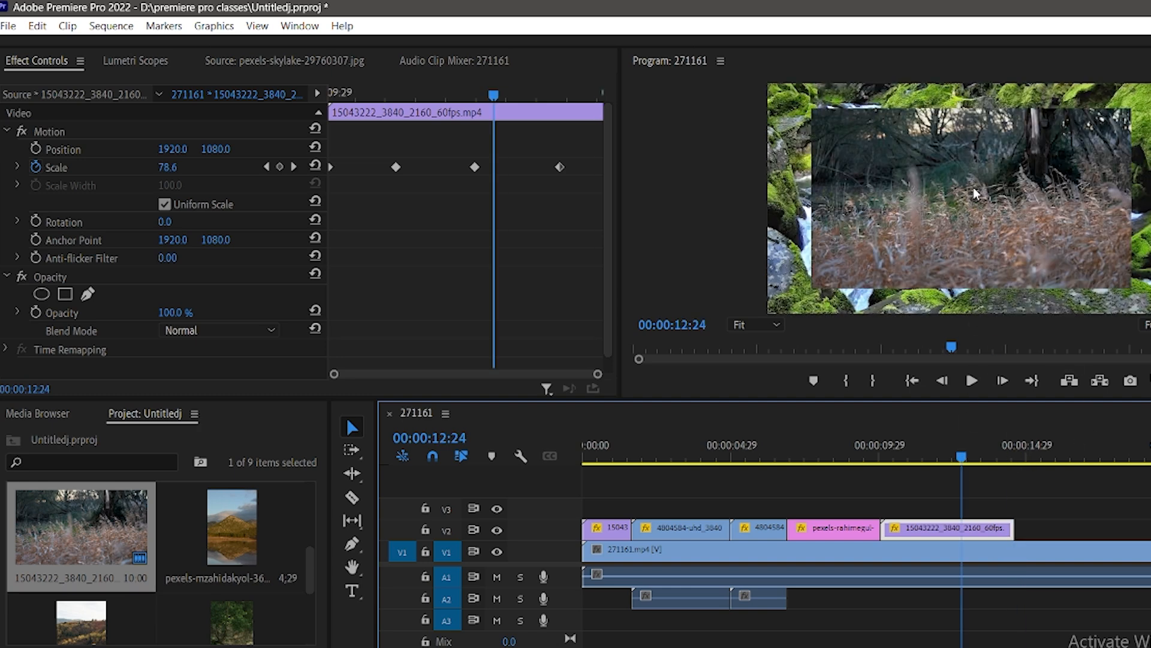
left_click(1069, 461)
left_click_drag(1073, 466, 1059, 463)
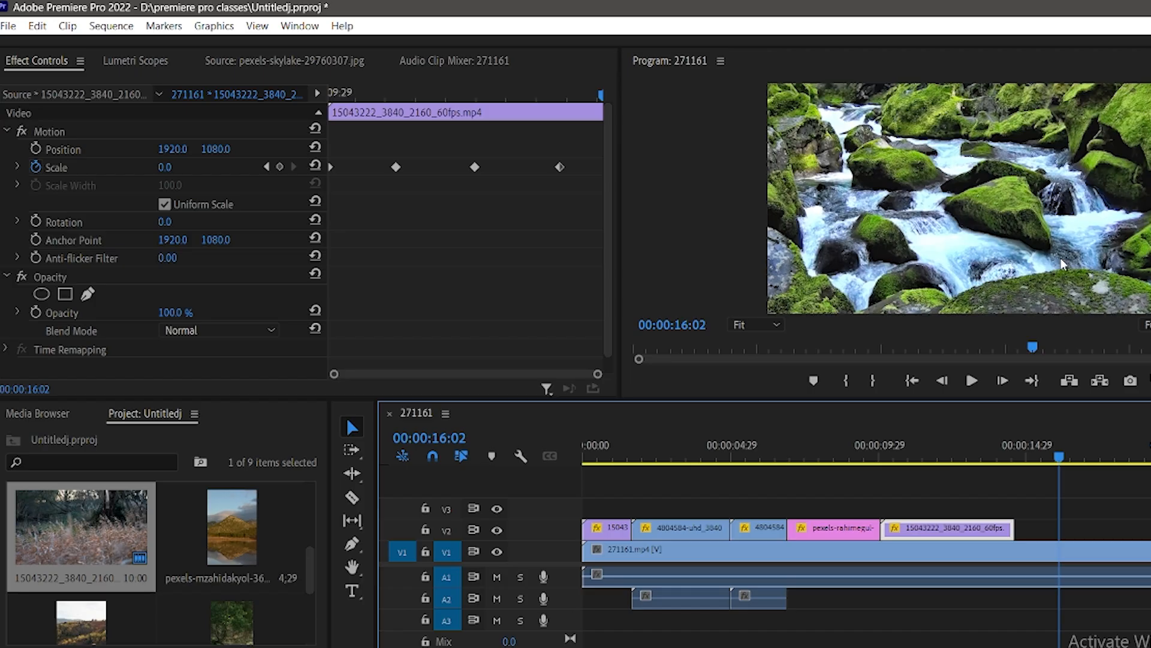
Add the 4804584-uhd mountain clip to V2 directly after the reed-field clip and scrub over its opening
scroll(186, 555, "down", 2)
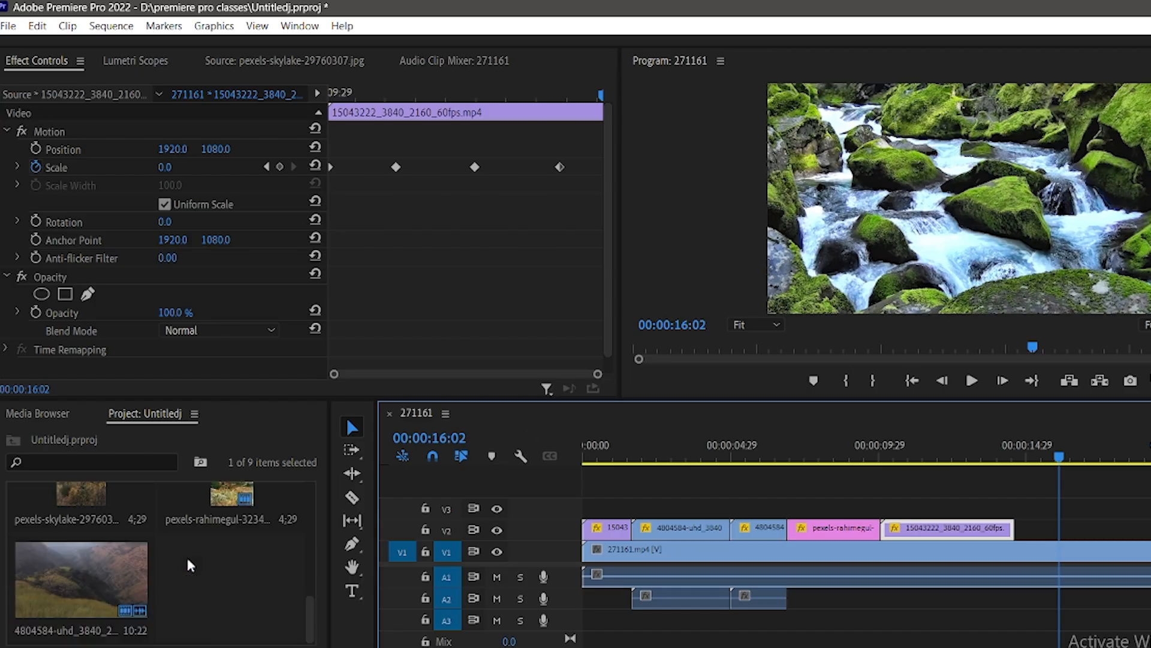
double_click(89, 578)
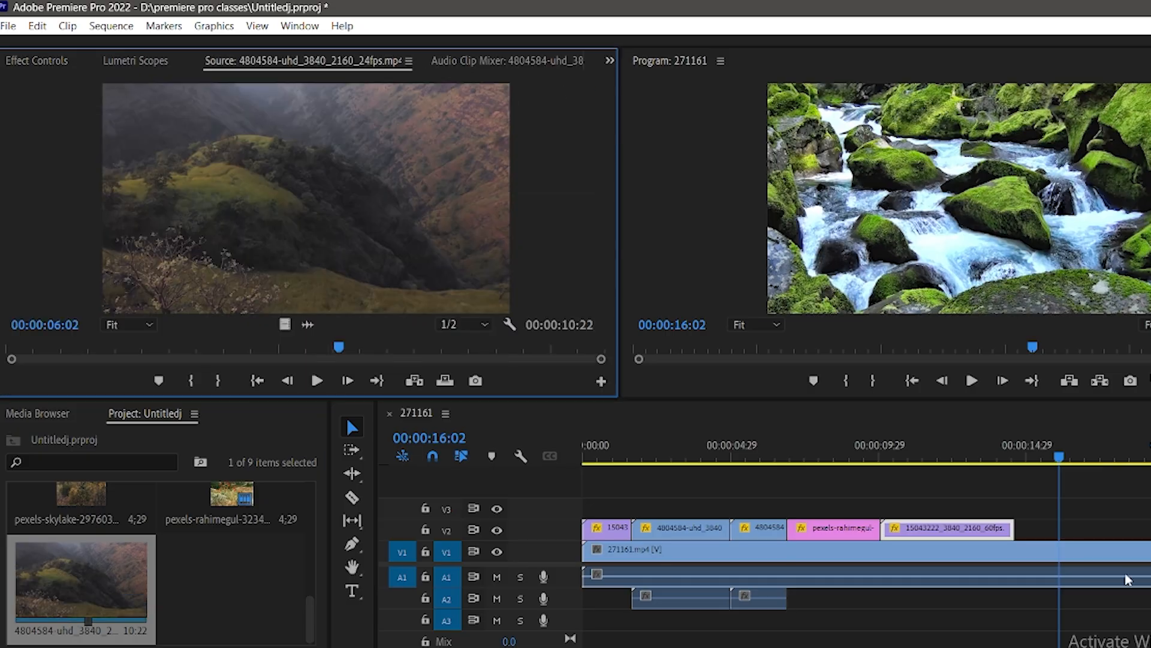
left_click_drag(98, 578, 1022, 537)
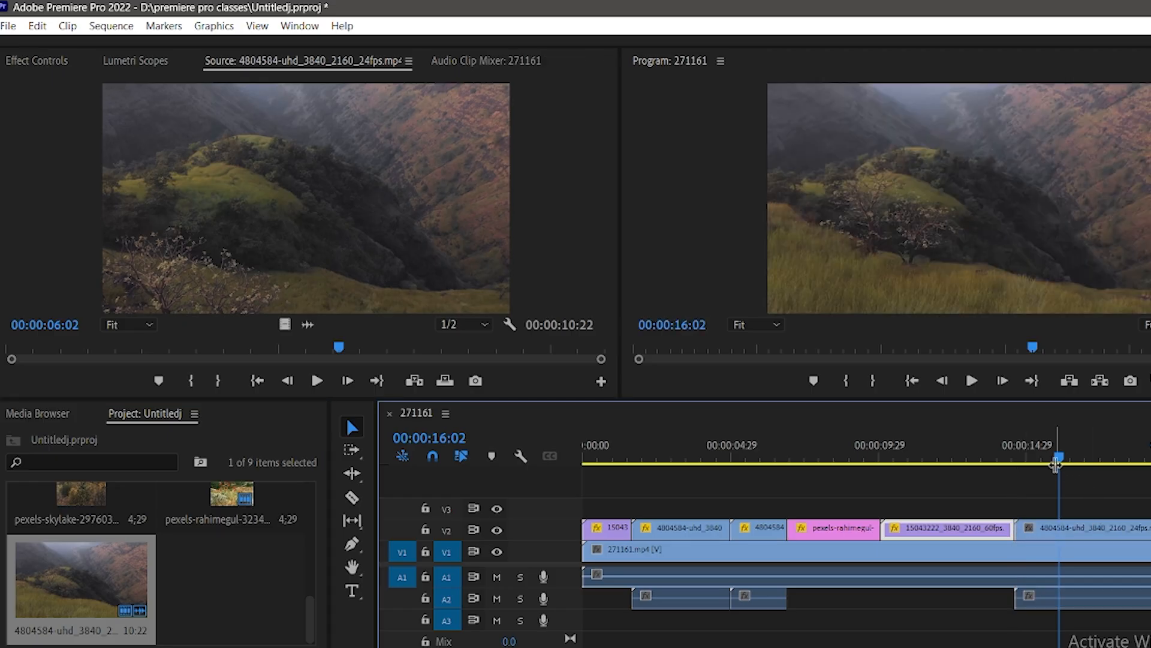
left_click_drag(1055, 461, 1037, 462)
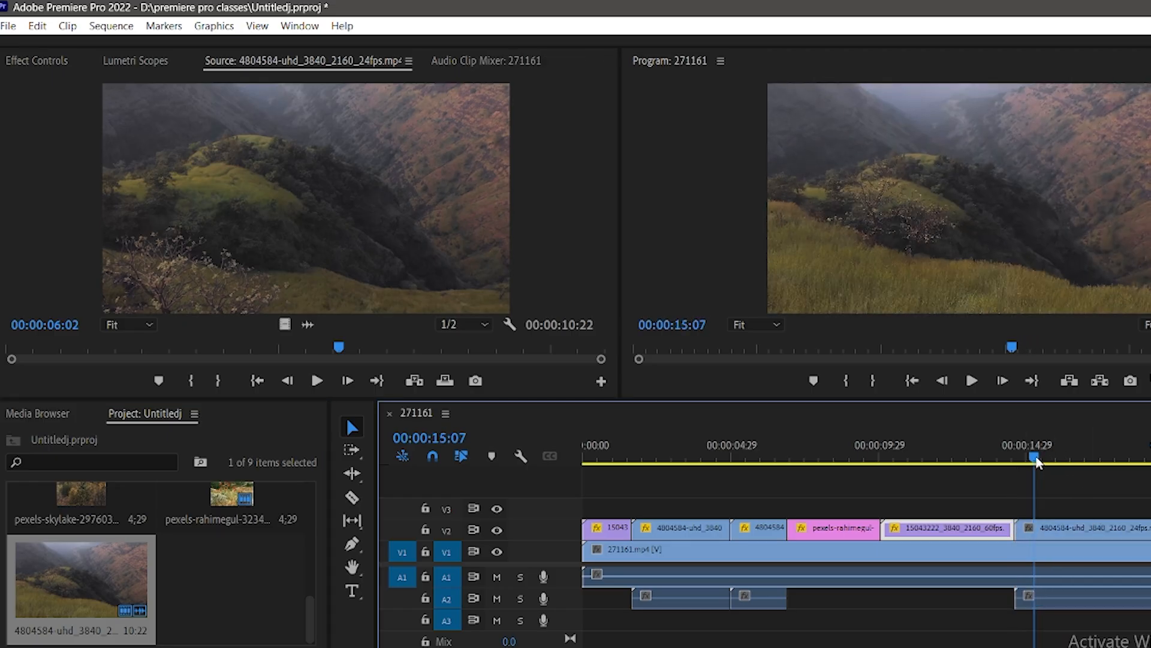
mouse_move(1037, 461)
left_mouse_down()
mouse_move(1000, 463)
mouse_move(1049, 460)
left_mouse_up()
Shrink the new mountain clip to a Scale of 40 and shift its Position to 3083, 1137
left_click(1058, 524)
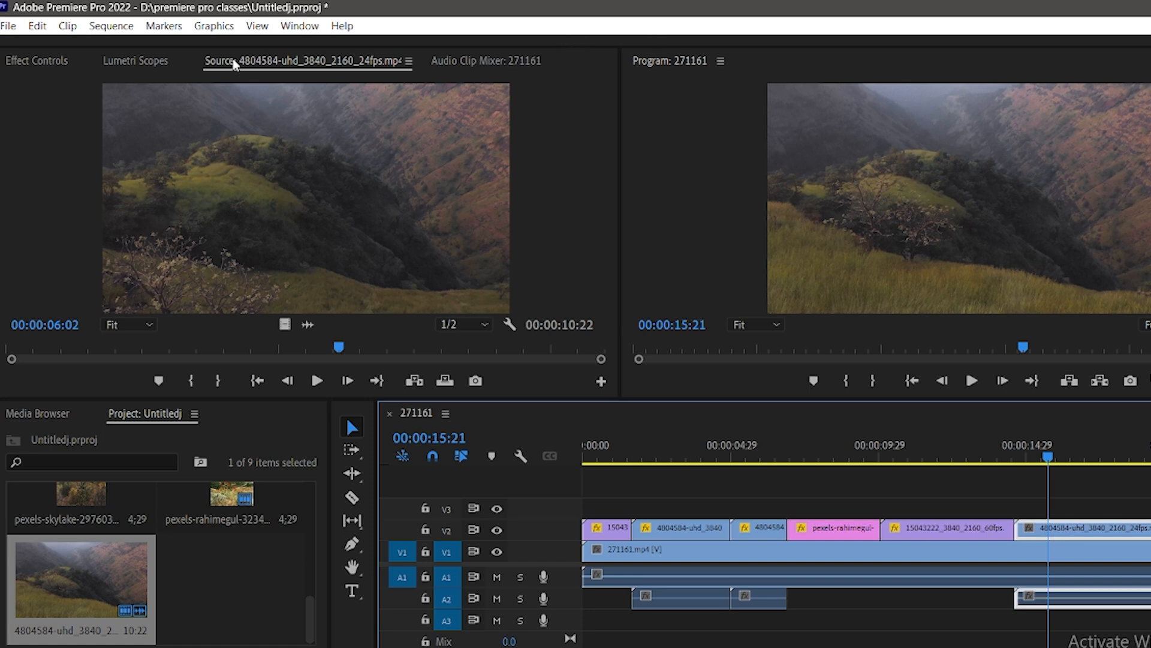
left_click(43, 62)
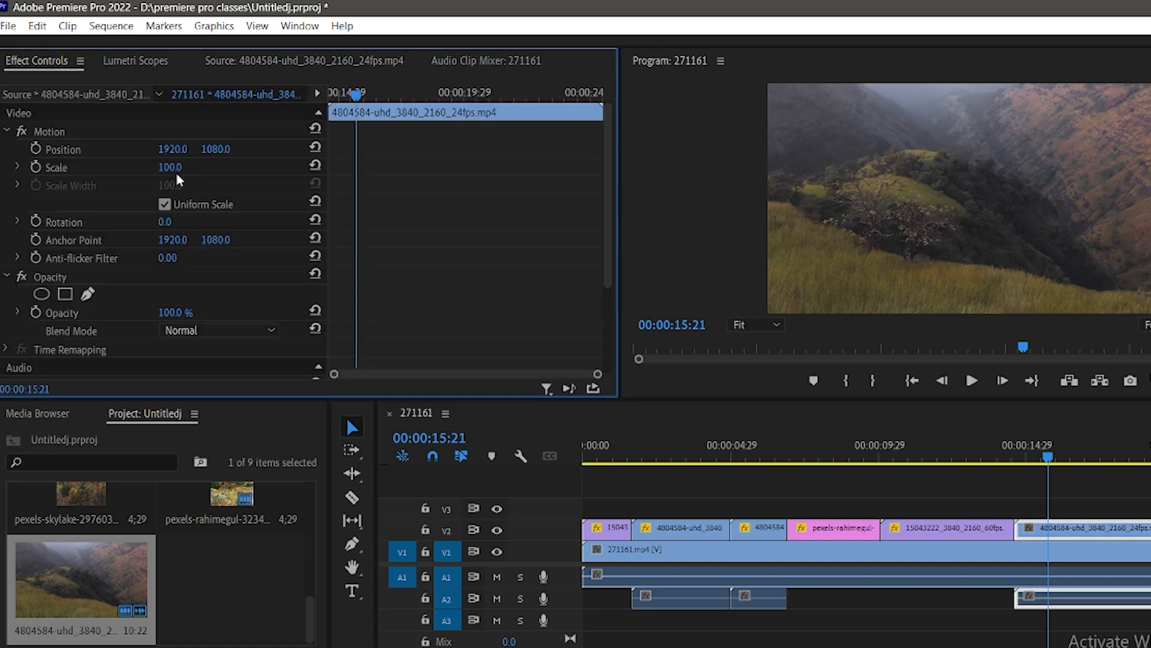
left_click_drag(170, 167, 871, 150)
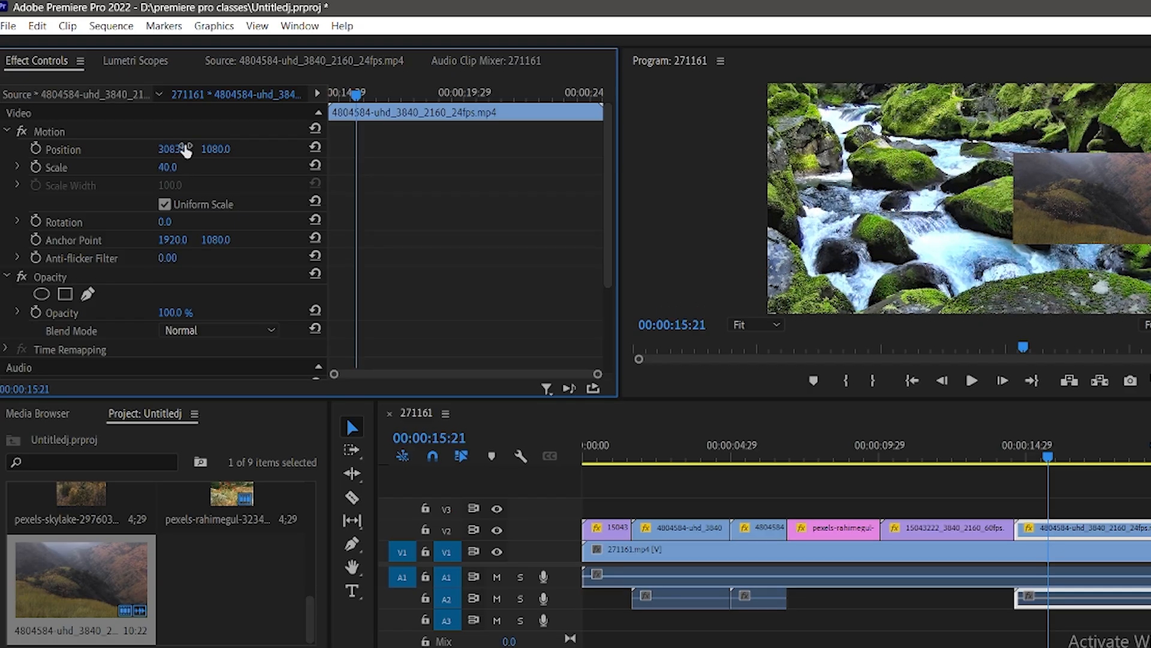
mouse_move(214, 150)
left_mouse_down()
mouse_move(256, 150)
mouse_move(222, 149)
left_mouse_up()
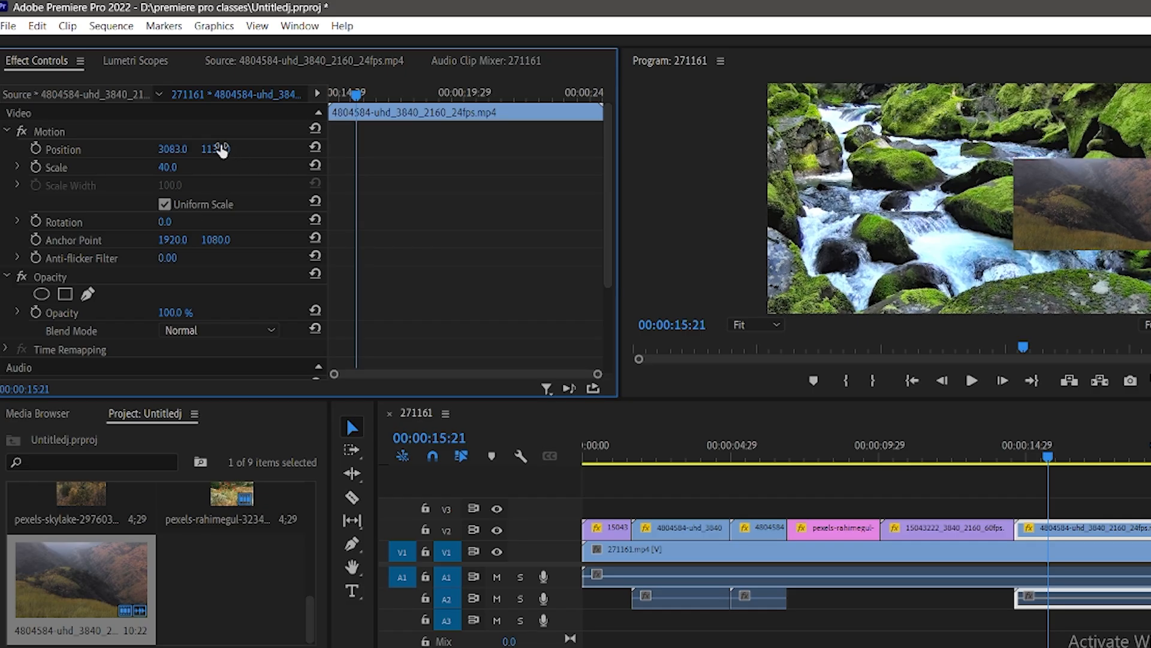
Reposition the shrunken mountain clip in the lower-left corner of the frame, at about 637, 1761
left_click(1040, 457)
left_click(1054, 527)
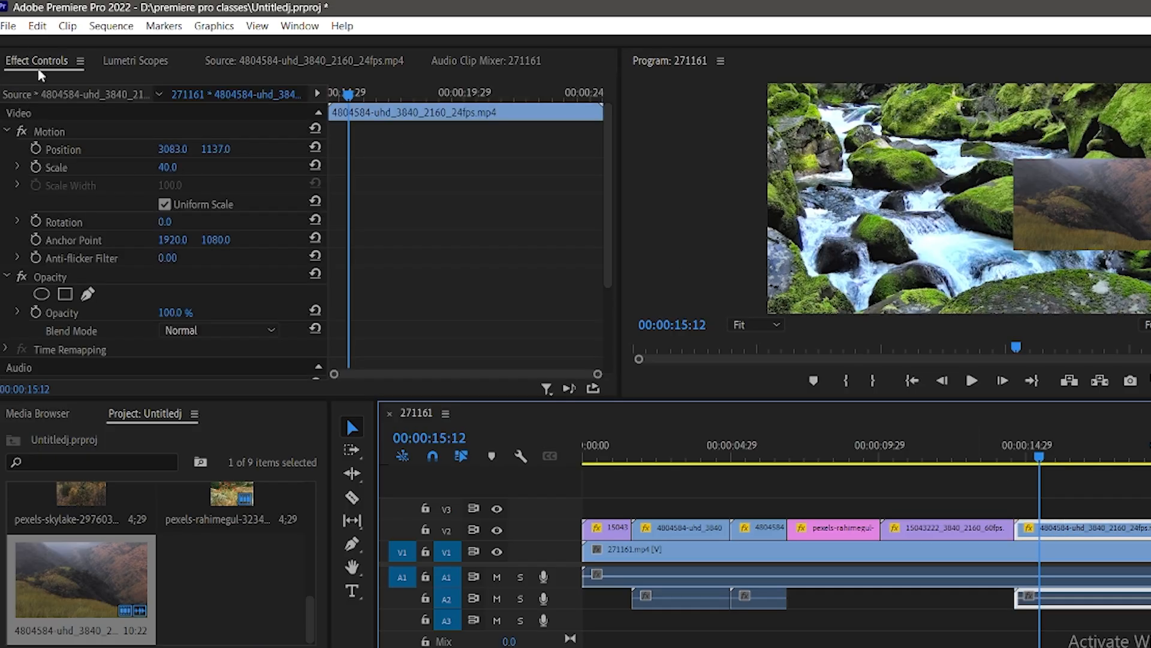
left_click_drag(215, 149, 246, 149)
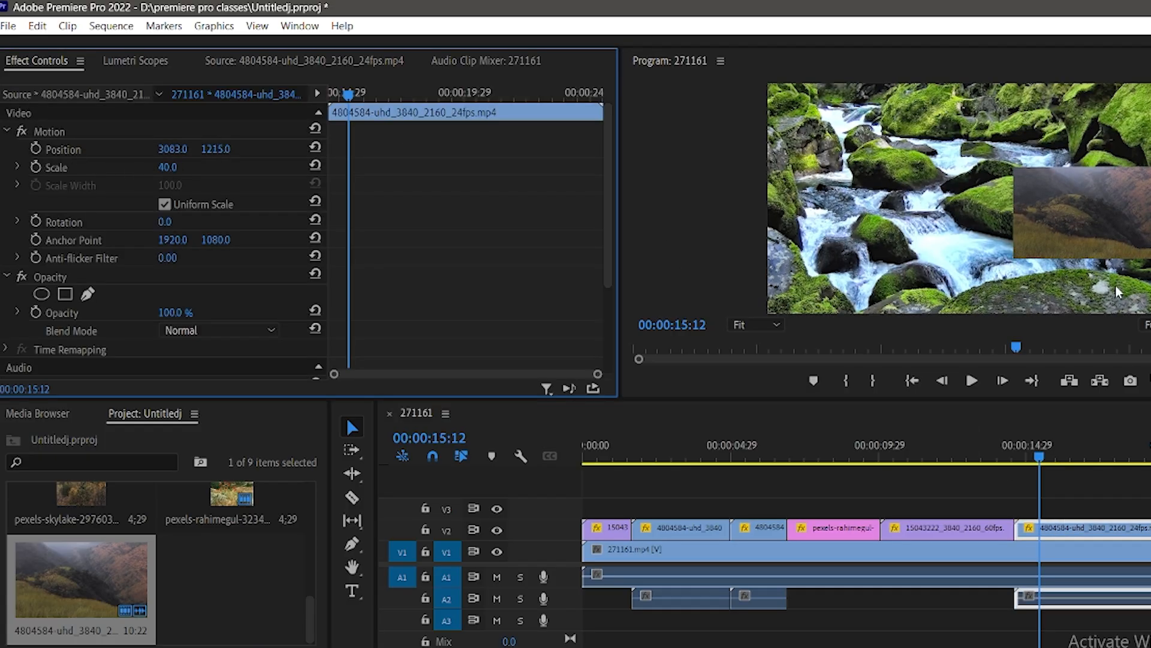
left_click(1096, 226)
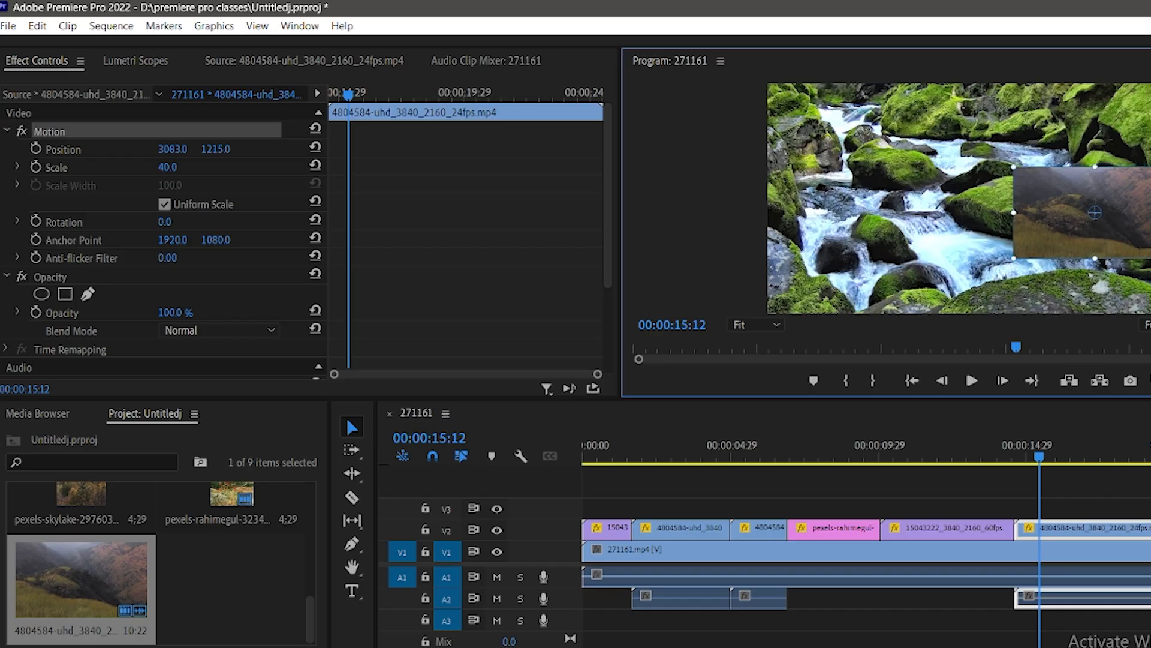
left_click_drag(1129, 208, 873, 283)
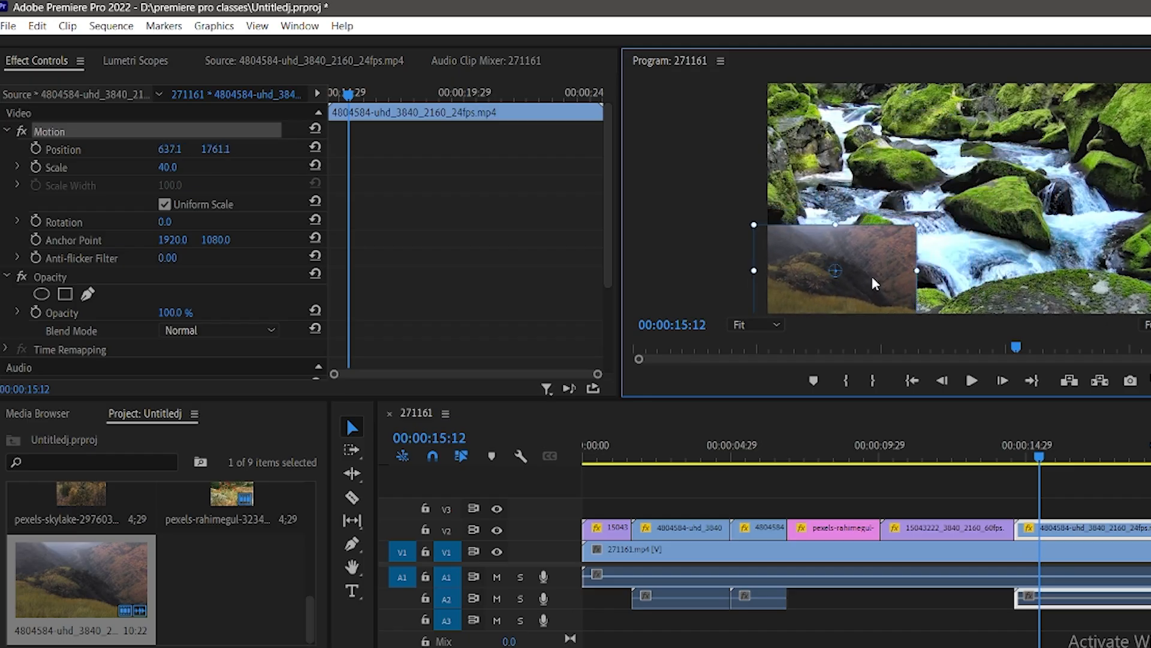
Turn on Position keyframing for the mountain clip near its start, at 00:00:14:21
left_click(1016, 456)
left_click(1017, 457)
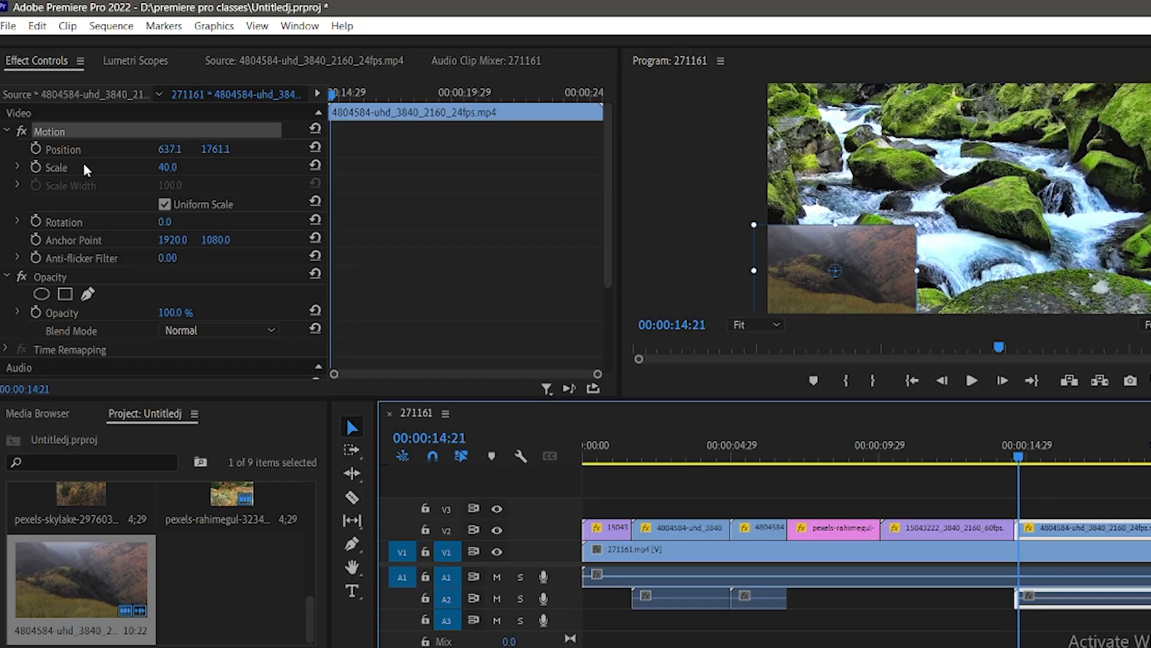
left_click(42, 150)
left_click(40, 152)
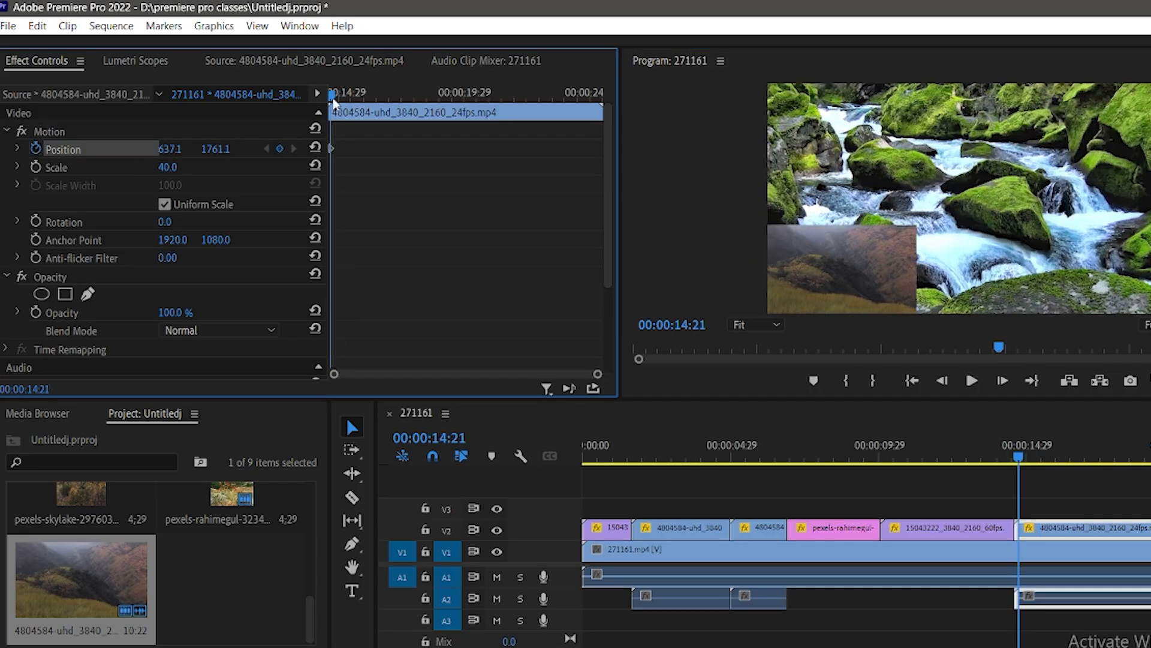
Keyframe the mountain clip's Position near the frame's centre, about 1990, 1036, at 00:00:17:16
left_click_drag(334, 96, 402, 95)
left_click(909, 253)
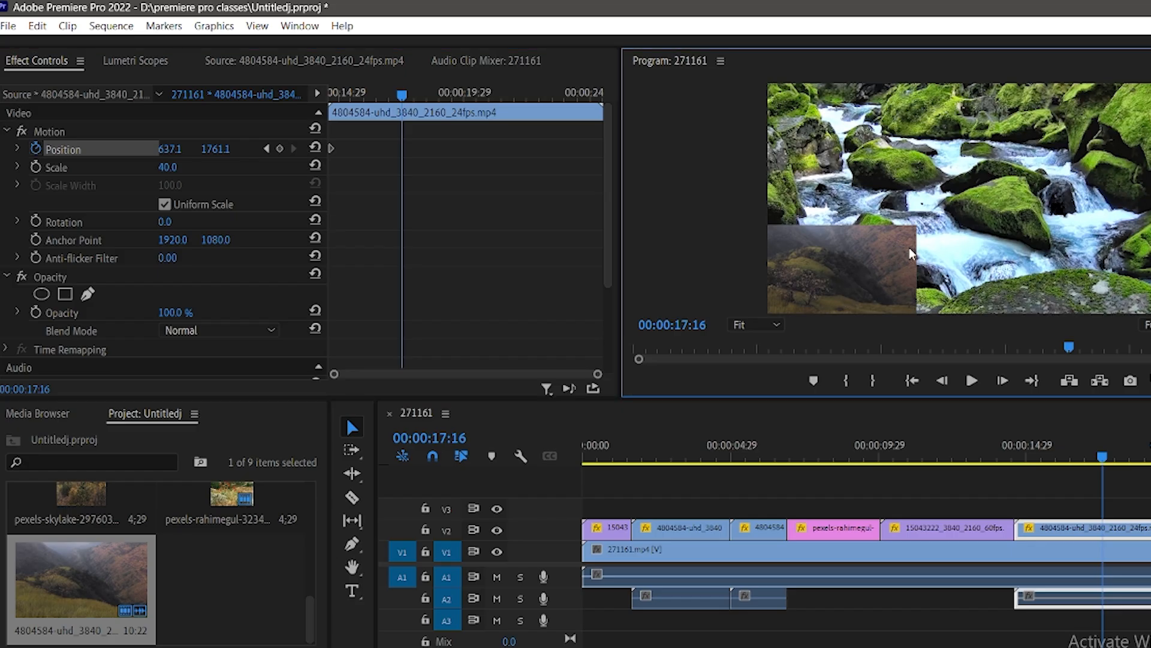
left_click(851, 272)
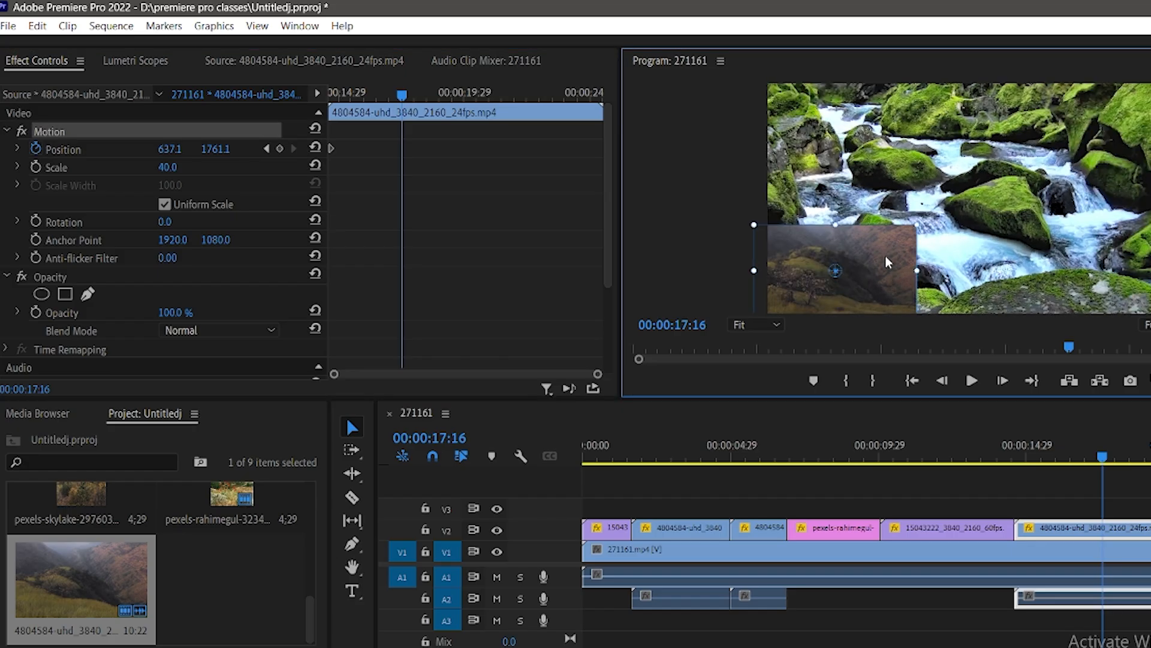
left_click_drag(848, 300, 994, 230)
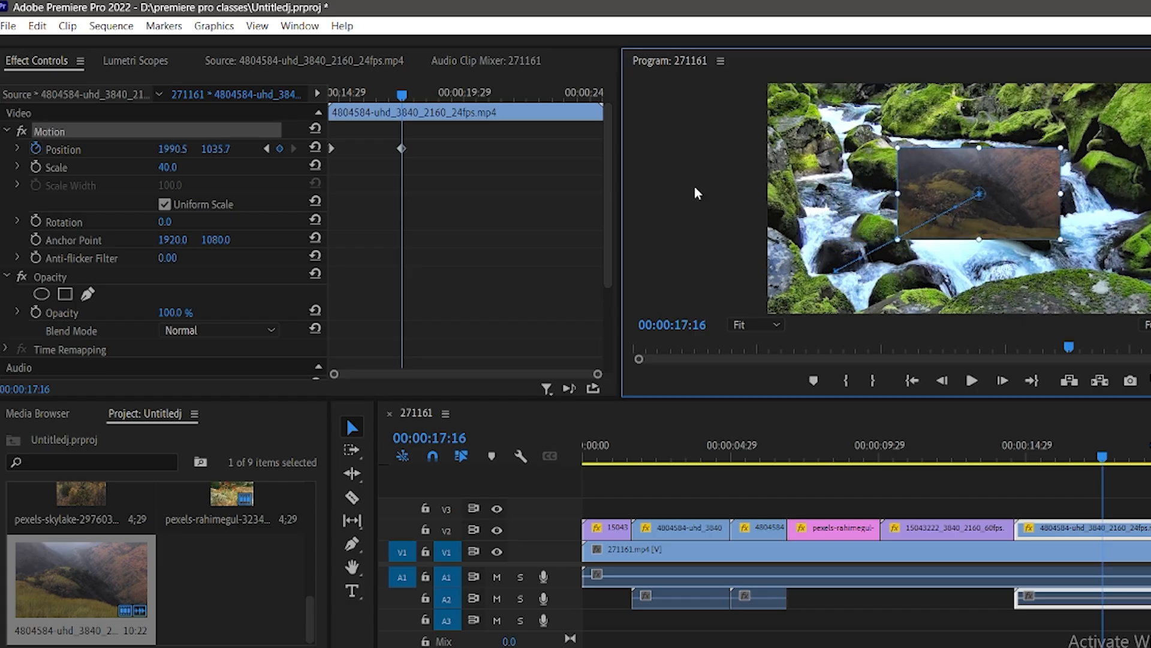
Keyframe the mountain clip in the frame's lower-right corner, about 3075, 1745, at 00:00:21:20 and play the movement back
left_click_drag(403, 96, 509, 111)
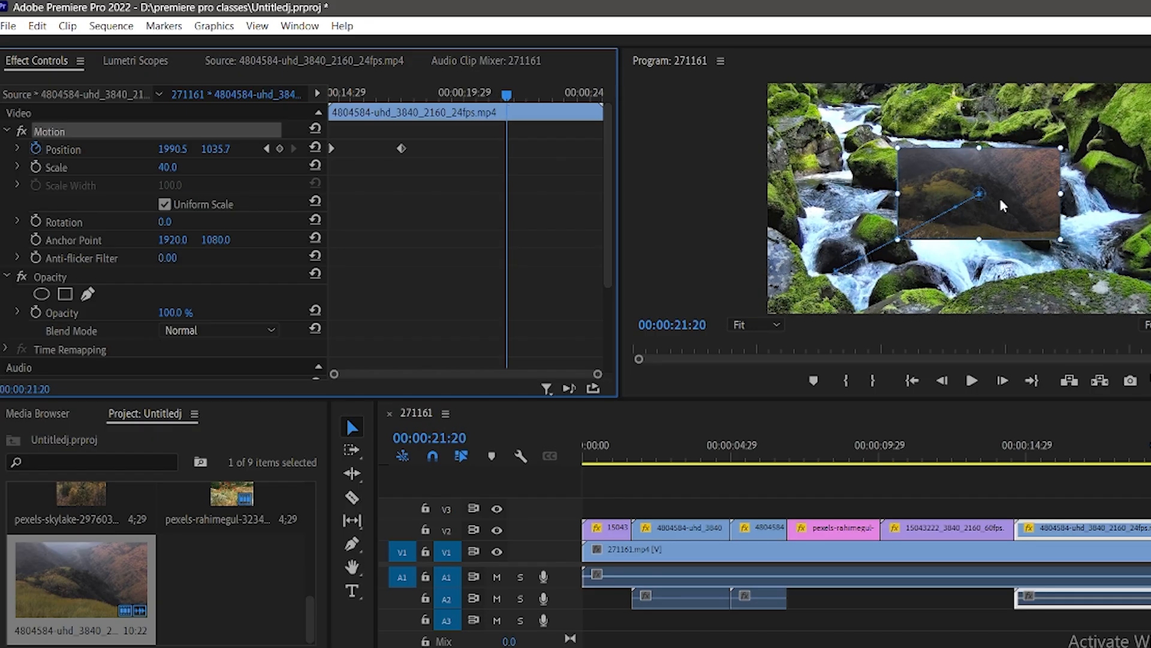
left_click_drag(999, 195, 1116, 277)
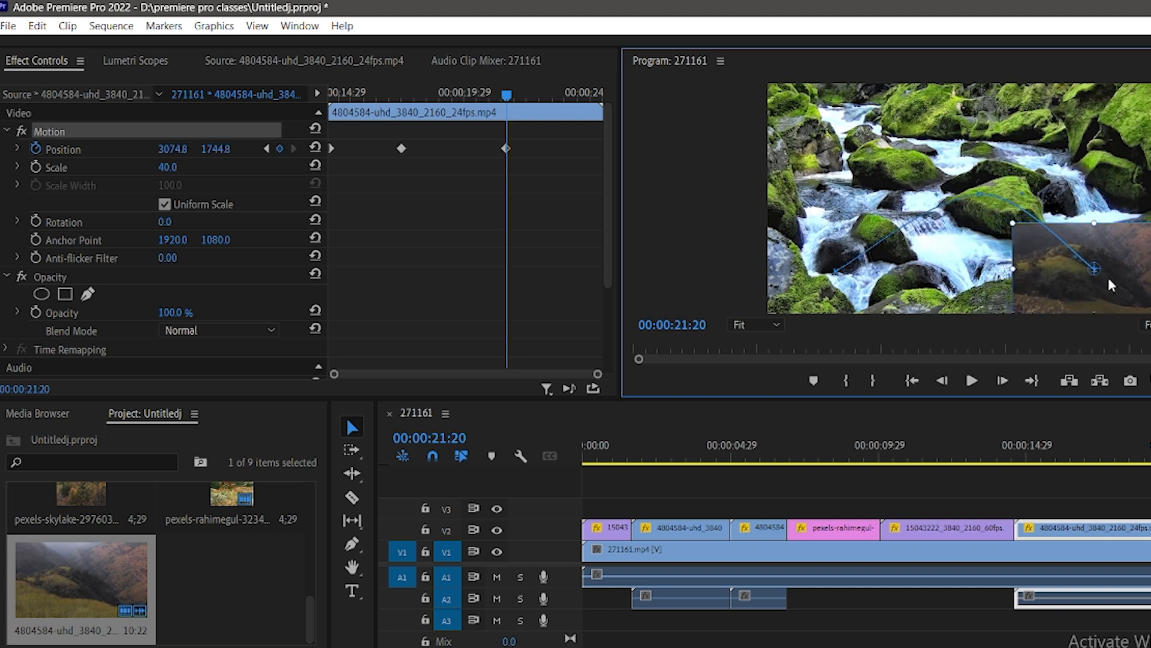
left_click_drag(1072, 451, 983, 471)
left_click(971, 487)
key("space")
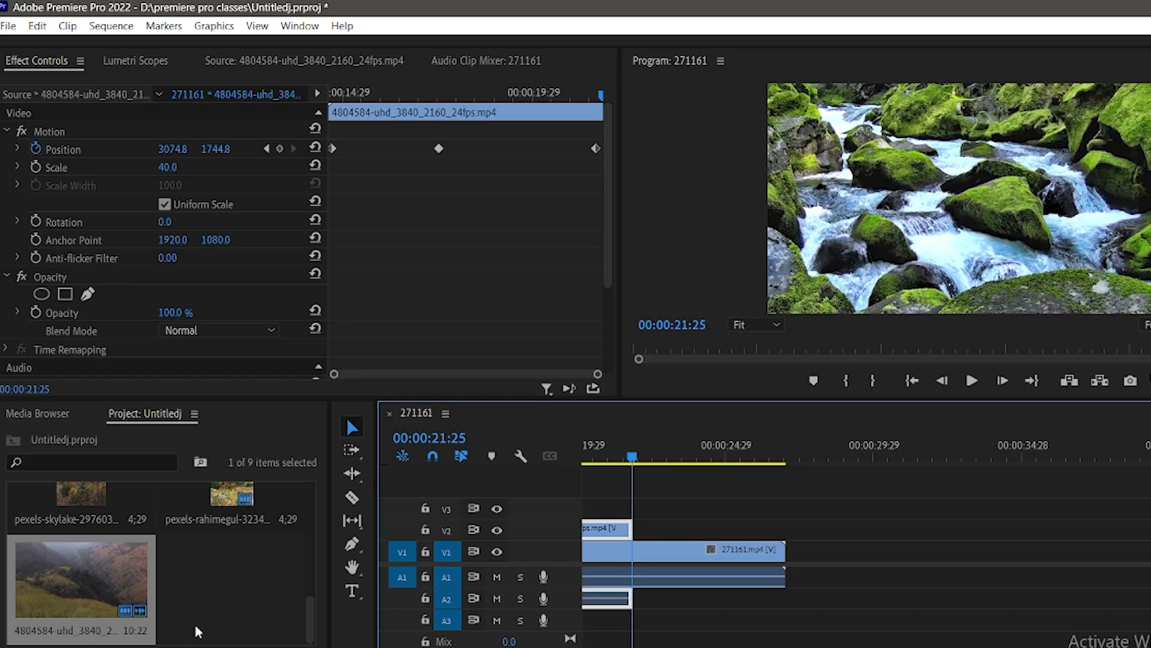
Add the 15043222 reed-field clip to V2 at 00:00:21:25, after the mountain clip, and reduce its Scale to 52
scroll(197, 629, "up", 5)
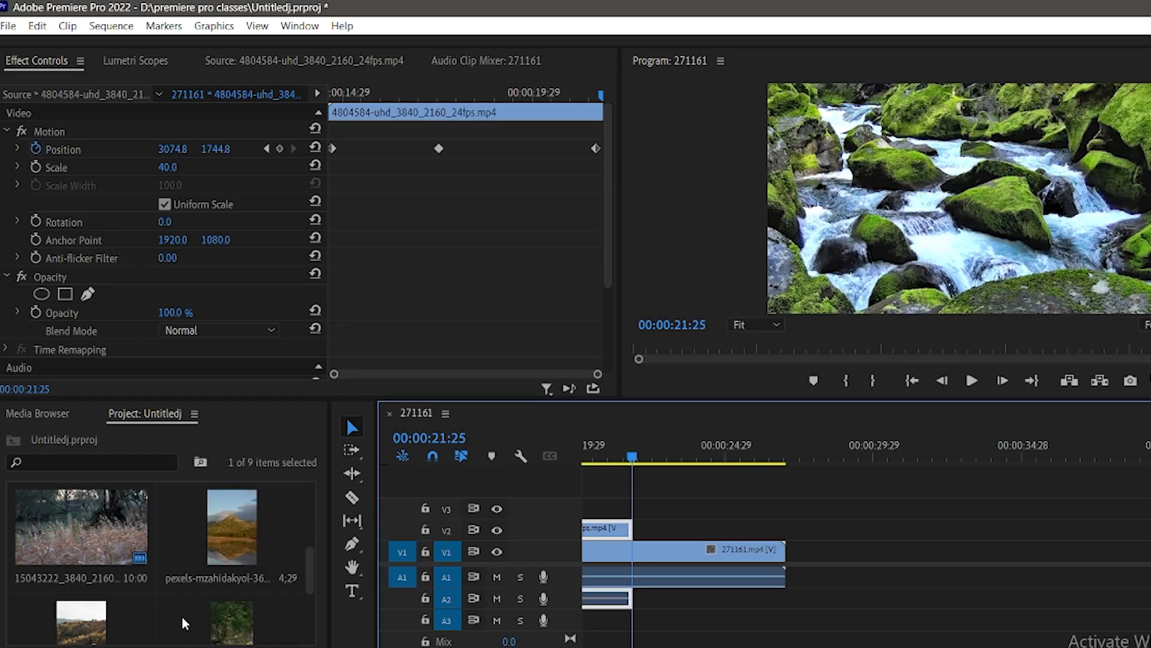
left_click_drag(81, 528, 637, 529)
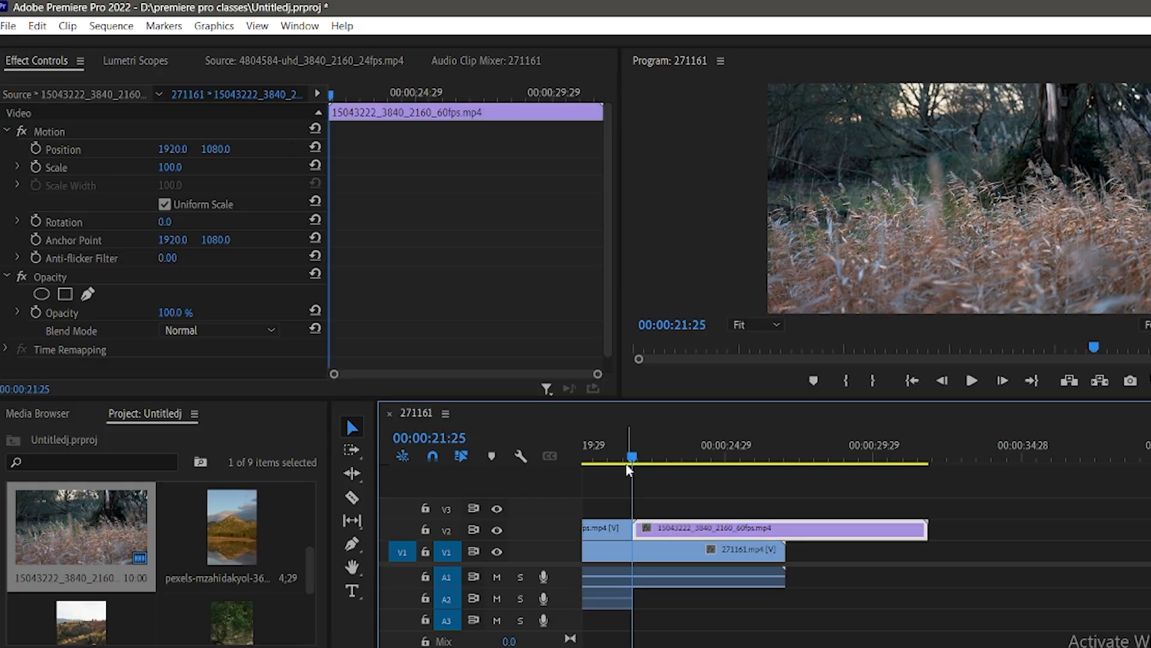
left_click_drag(629, 472, 671, 468)
left_click(154, 157)
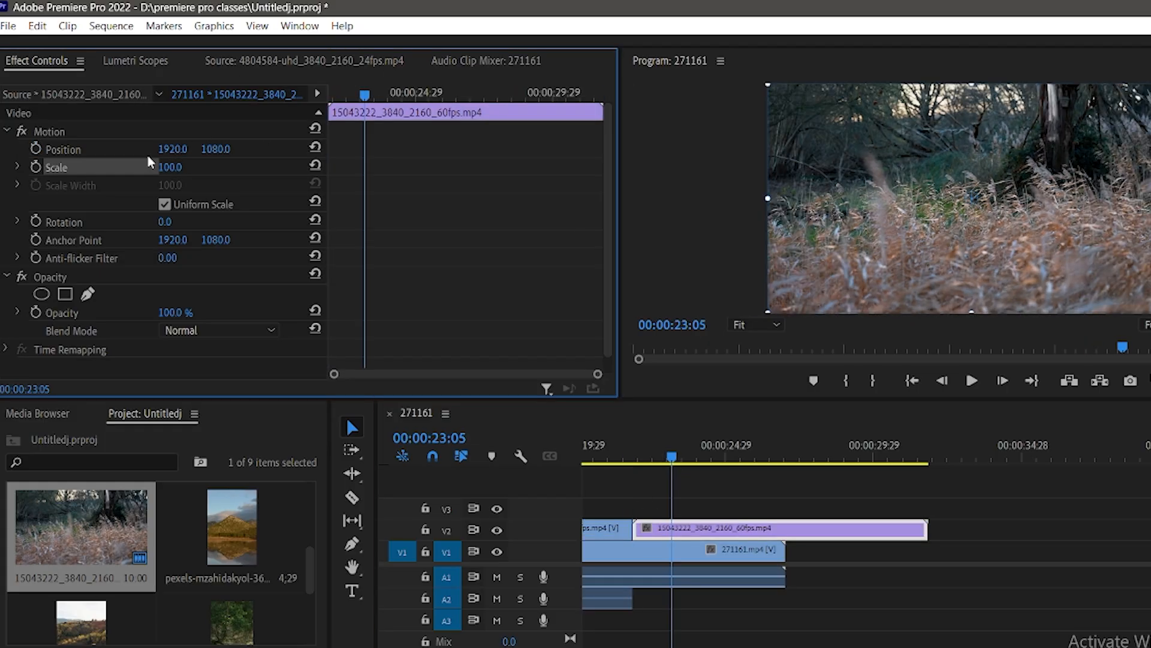
left_click_drag(170, 167, 141, 167)
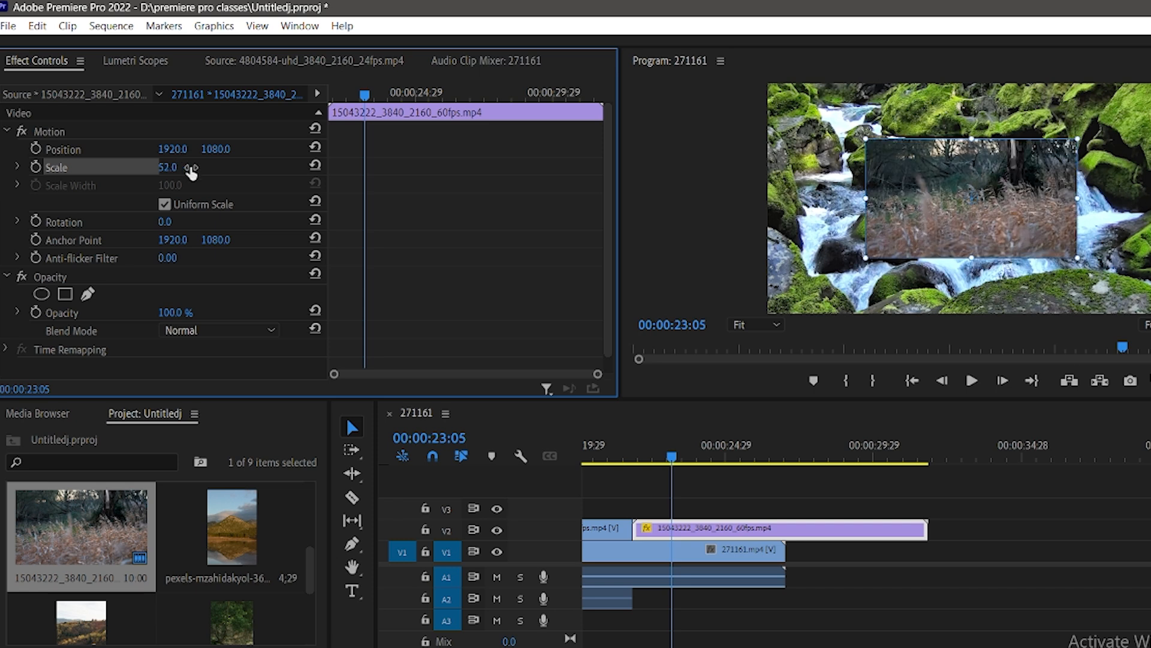
left_click(1059, 423)
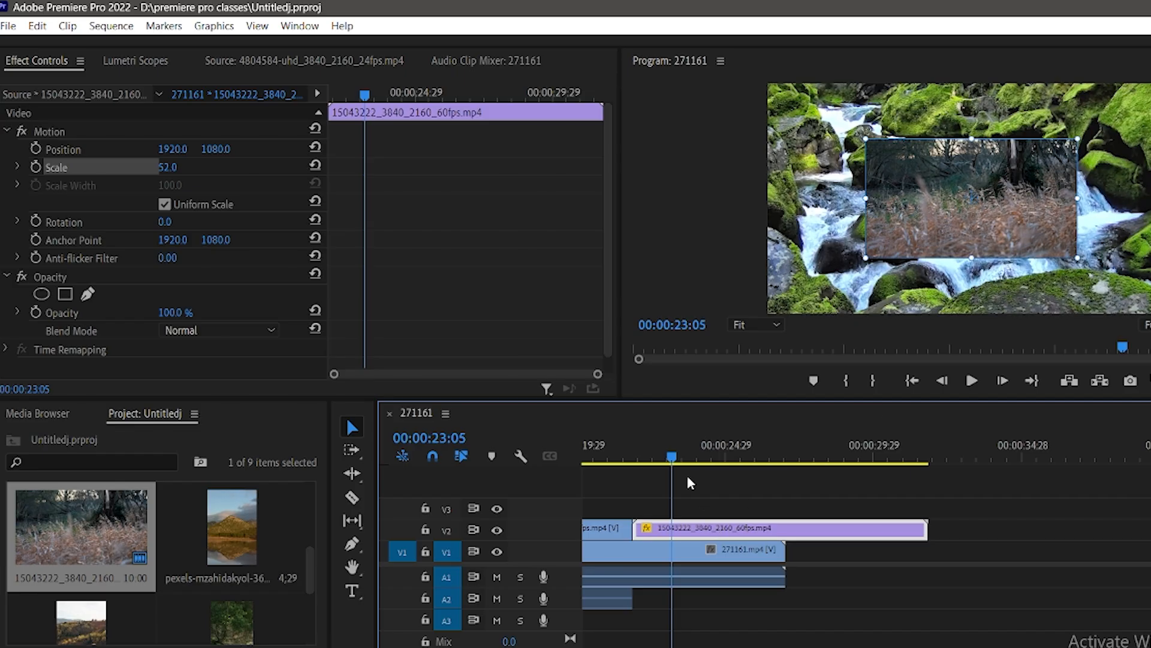
Keyframe the last reed-field clip's Scale at 52 at 00:00:21:27 and enlarge it to about 182 at 00:00:23:19
left_click_drag(671, 458, 635, 465)
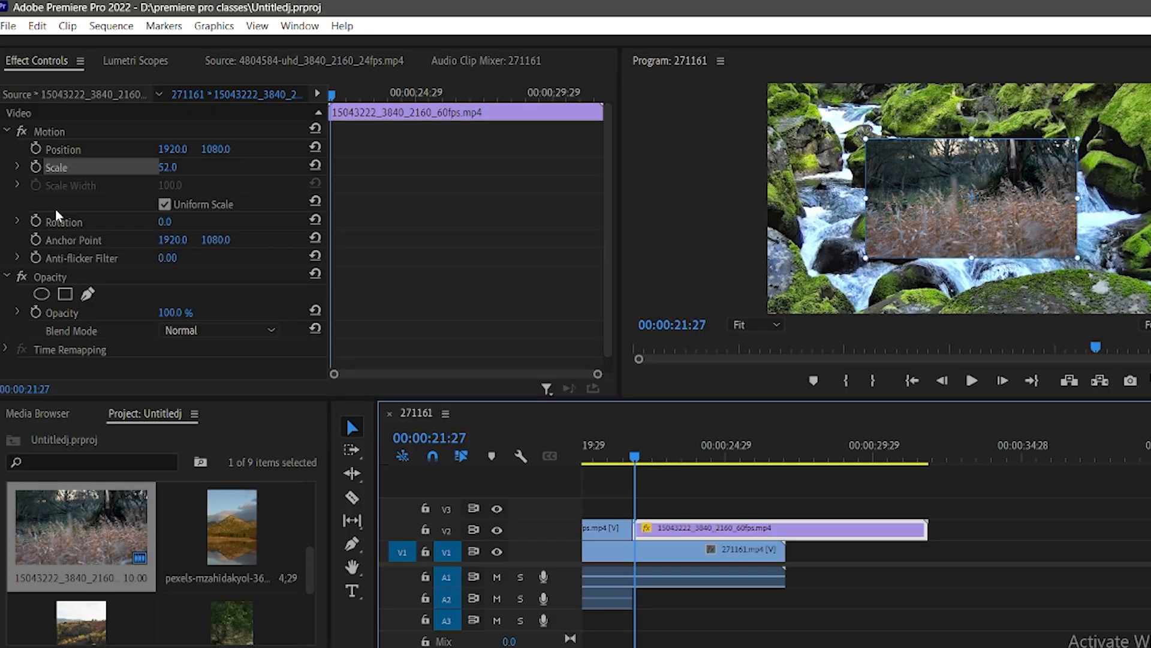
left_click(36, 167)
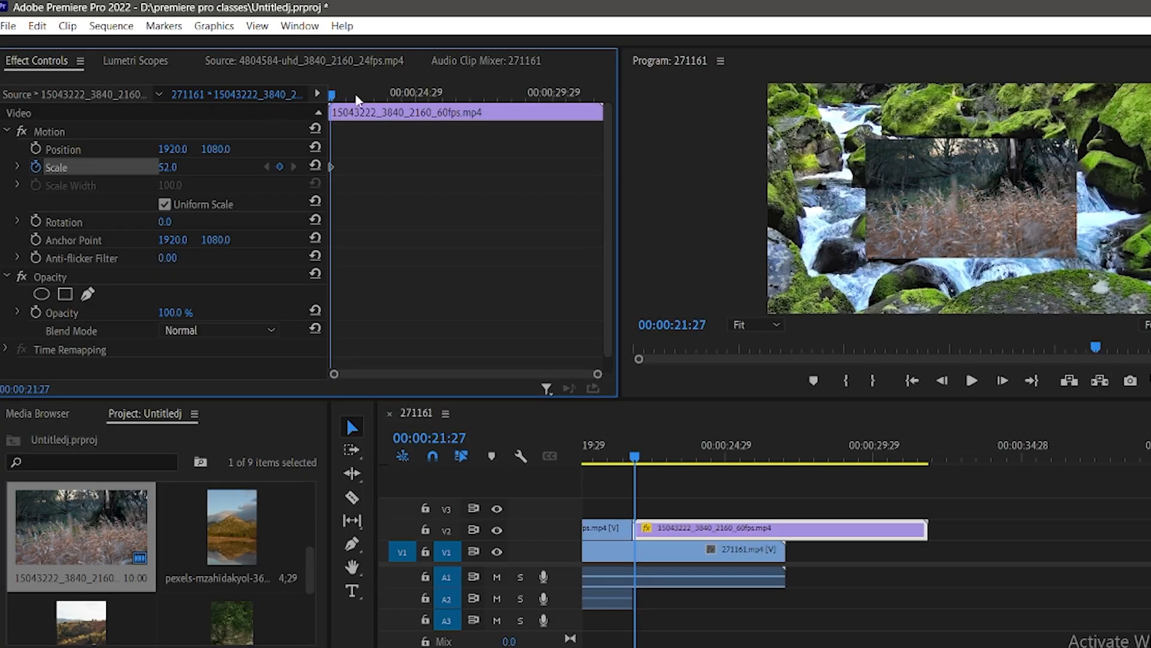
left_click_drag(333, 96, 378, 108)
left_click_drag(171, 167, 183, 169)
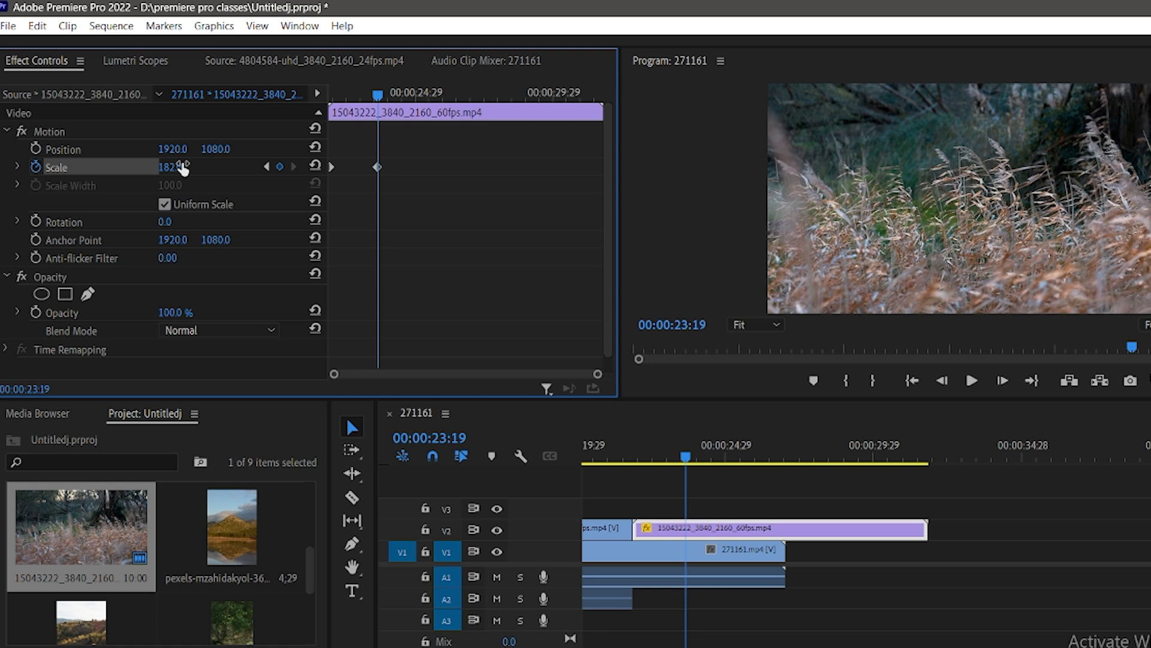
Undo the last reed-field clip's Scale enlargement at 00:00:23:19, try enlarging it again around its centred anchor point, and undo that too
key("ctrl+z")
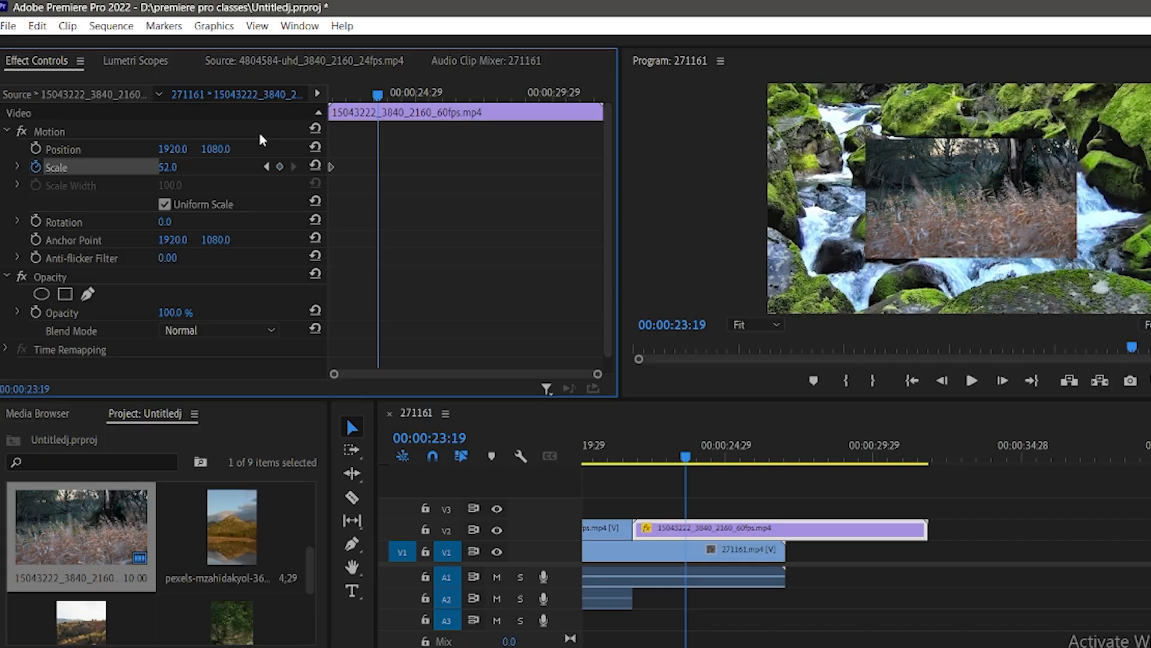
left_click(942, 170)
left_click(947, 206)
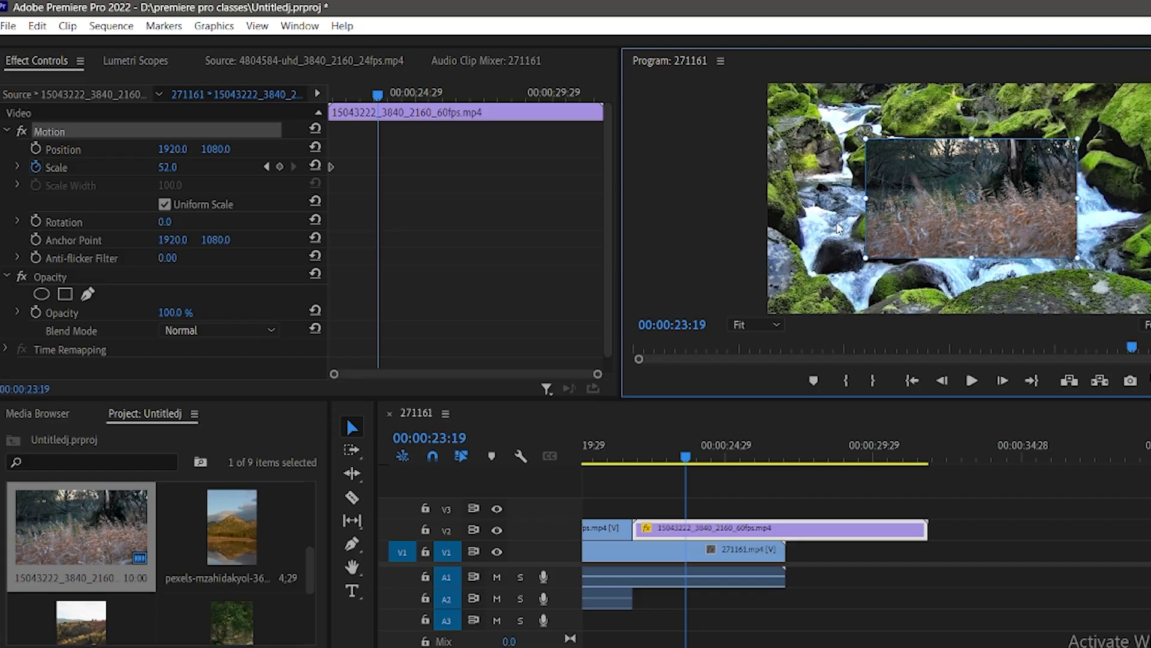
left_click_drag(164, 171, 183, 170)
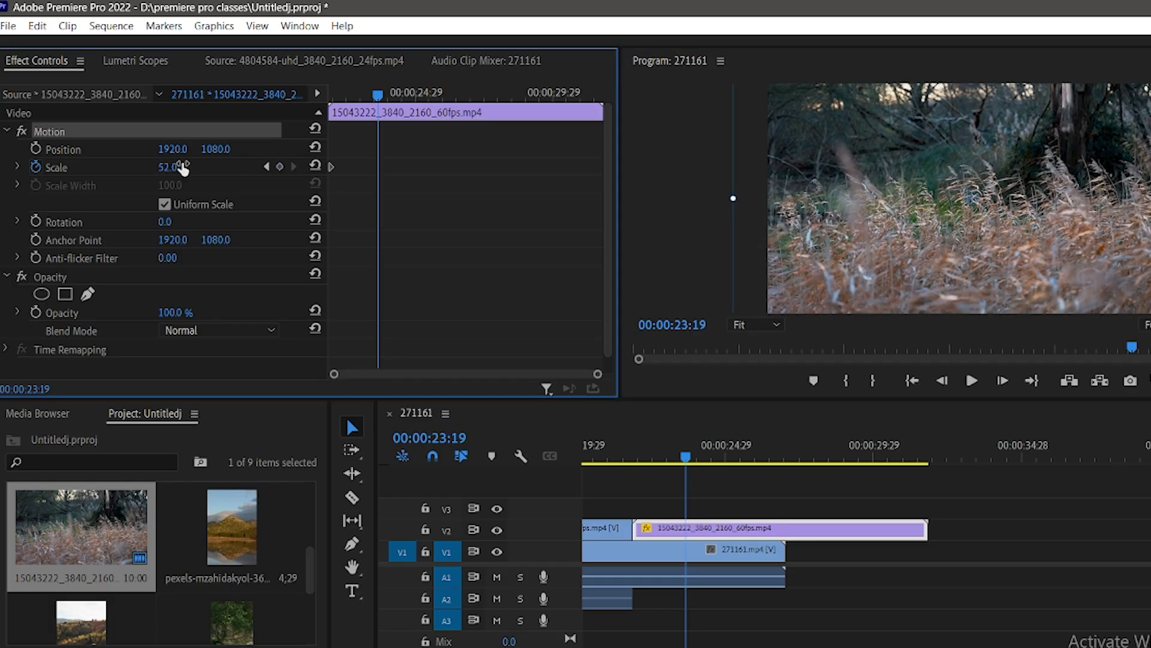
key("ctrl+z")
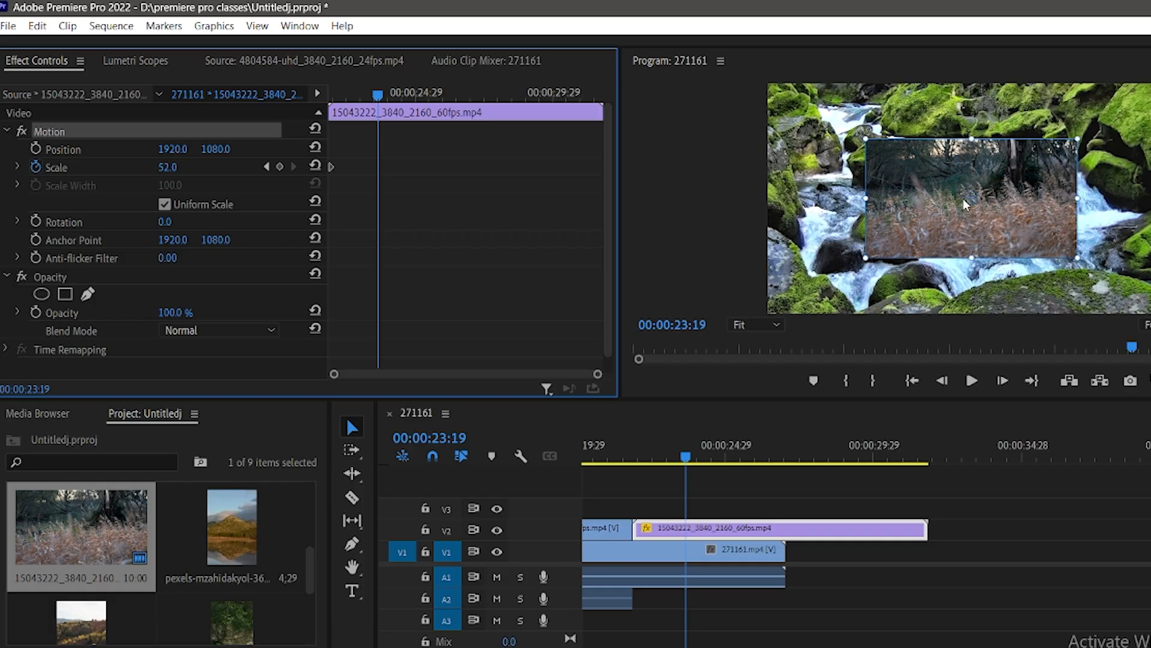
With the reed-field clip's Anchor Point moved to 3762, 2025 and its Position to 2772, 1450.9, enlarge Scale to 112 at 00:00:21:29
mouse_move(972, 196)
left_mouse_down()
mouse_move(995, 214)
mouse_move(951, 197)
left_mouse_up()
left_click_drag(166, 240, 254, 239)
left_click_drag(862, 172, 965, 205)
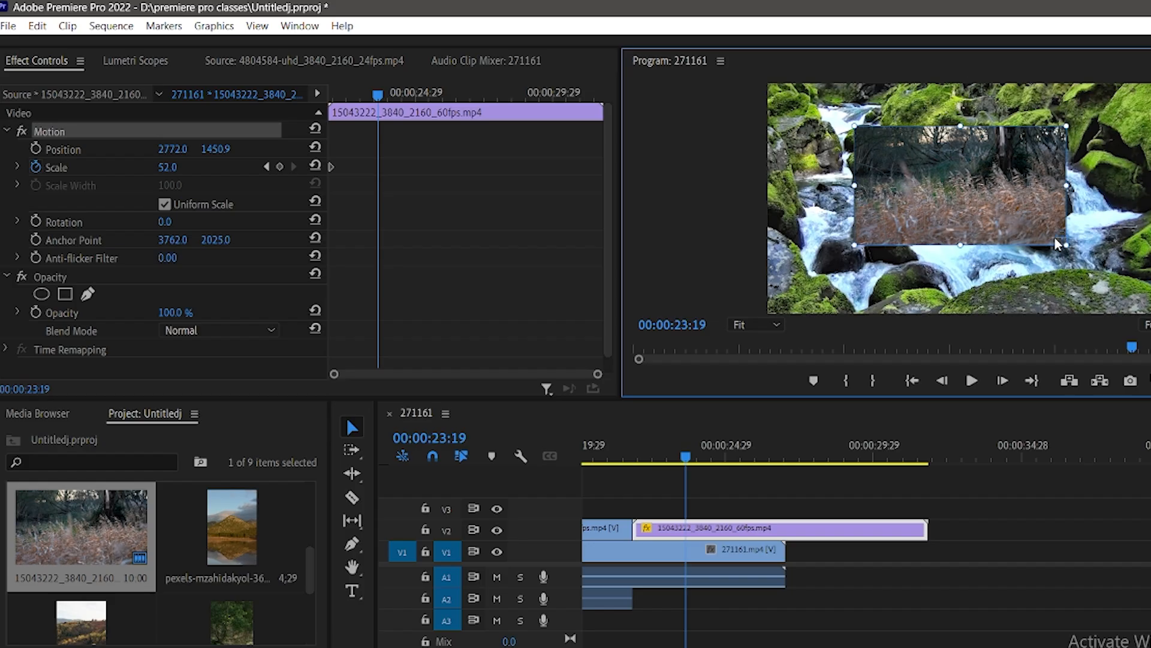
left_click_drag(679, 463, 634, 464)
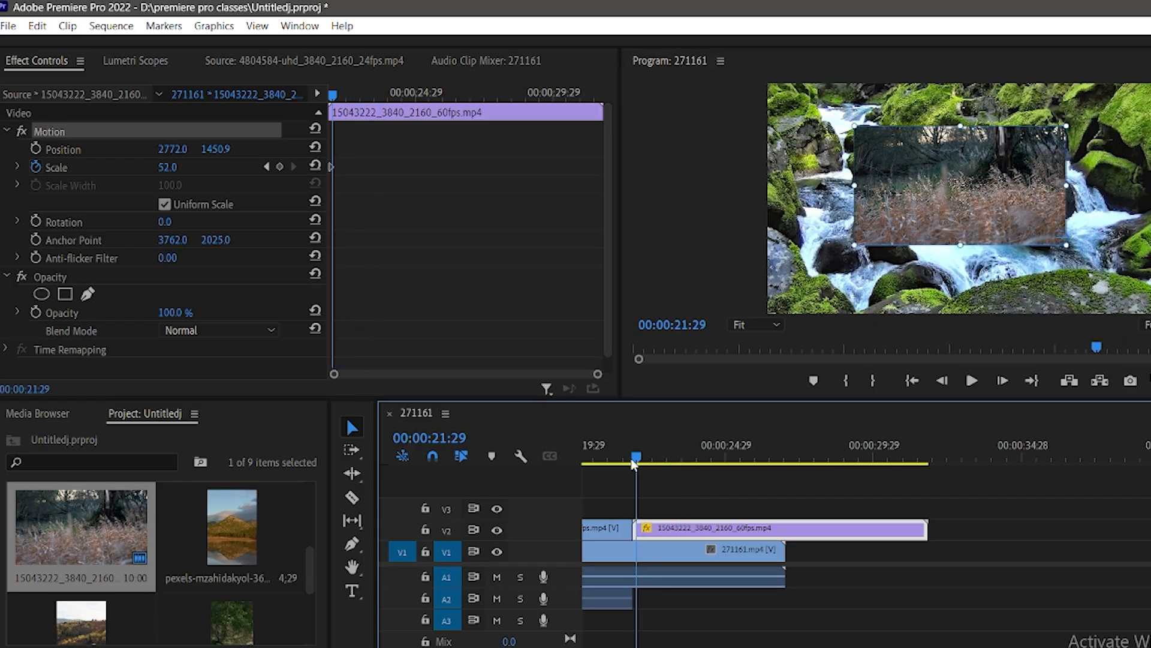
left_click_drag(168, 167, 211, 167)
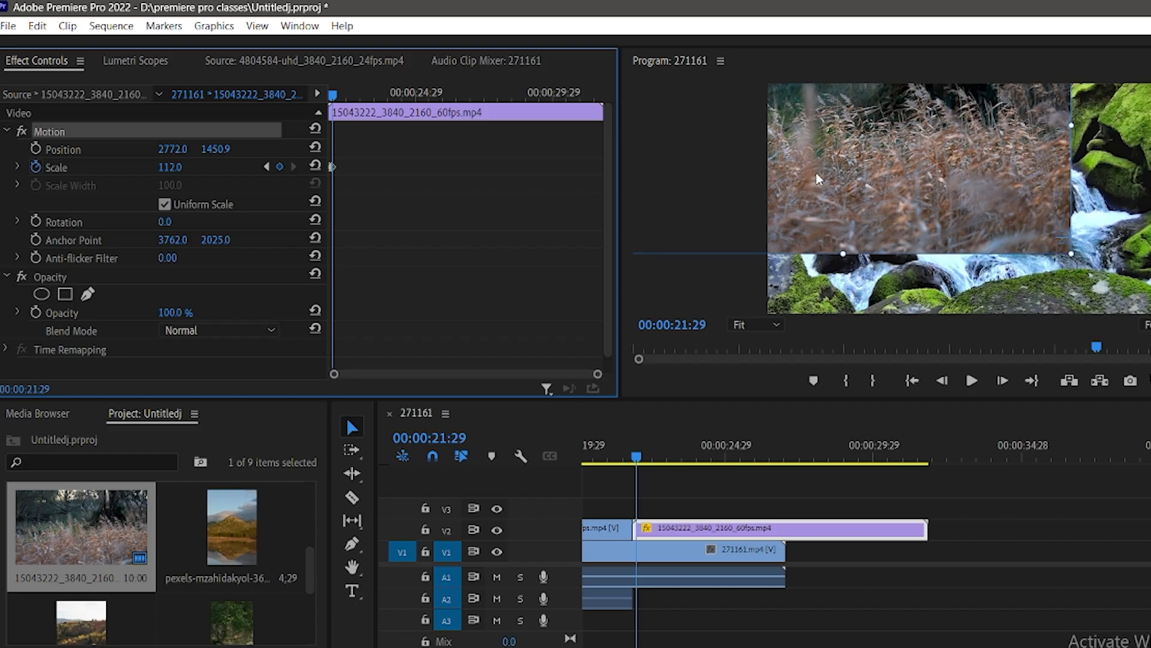
Delete the reed-field clip's Scale keyframes by turning off its animation, and reduce its Scale to 49
left_click(182, 162)
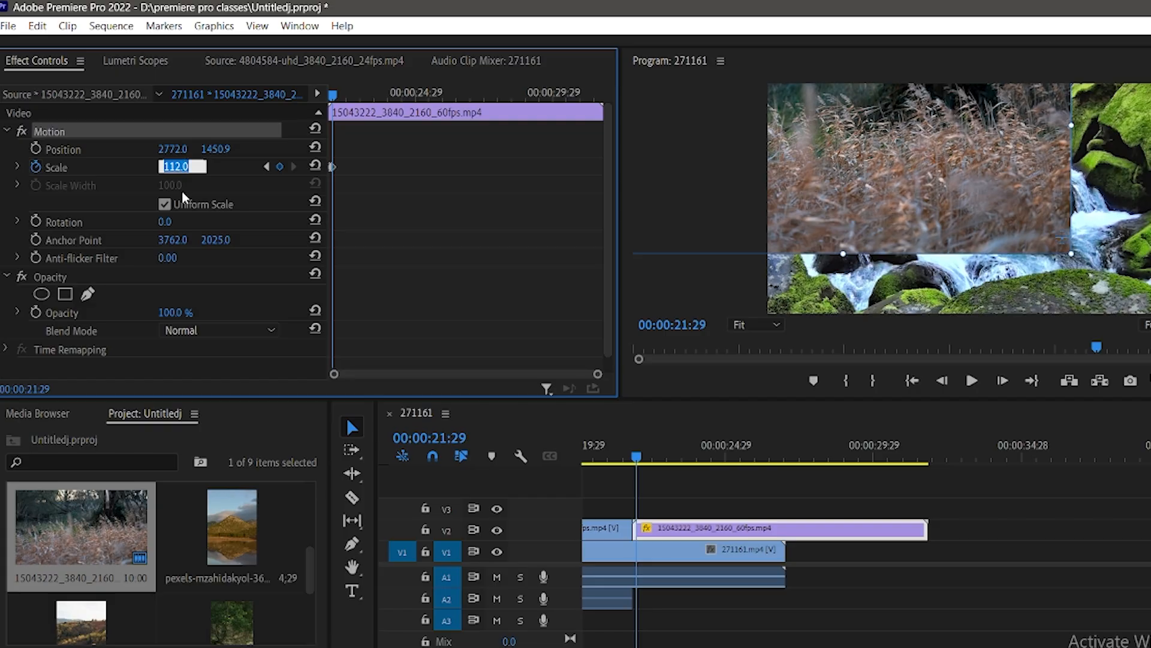
left_click(34, 167)
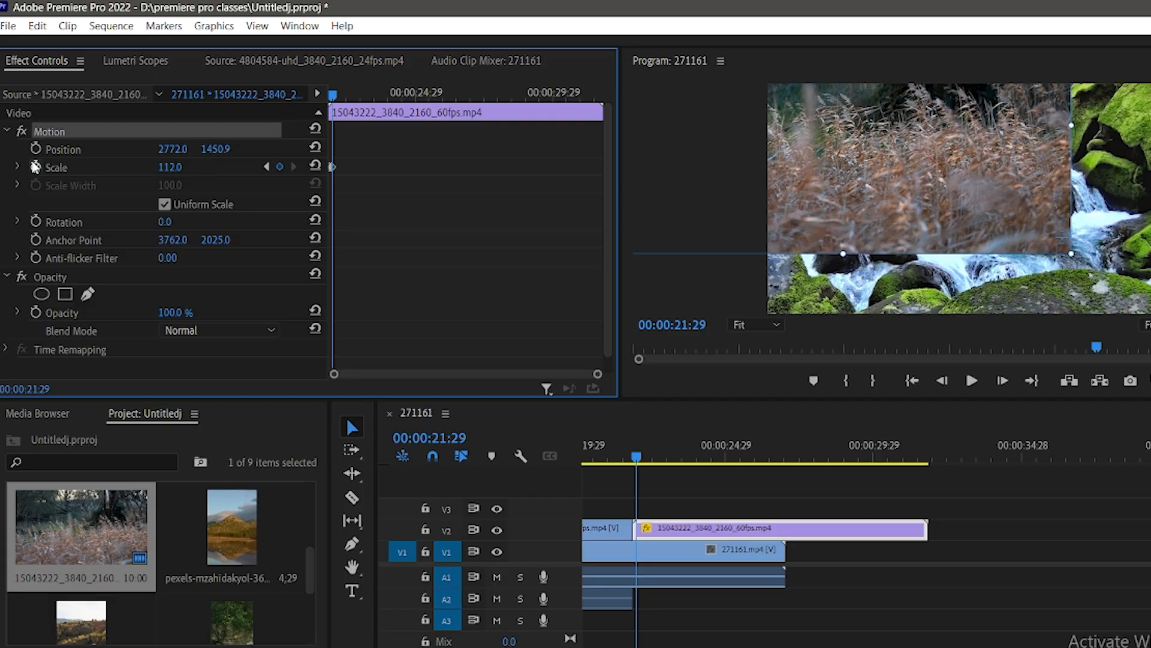
left_click(733, 383)
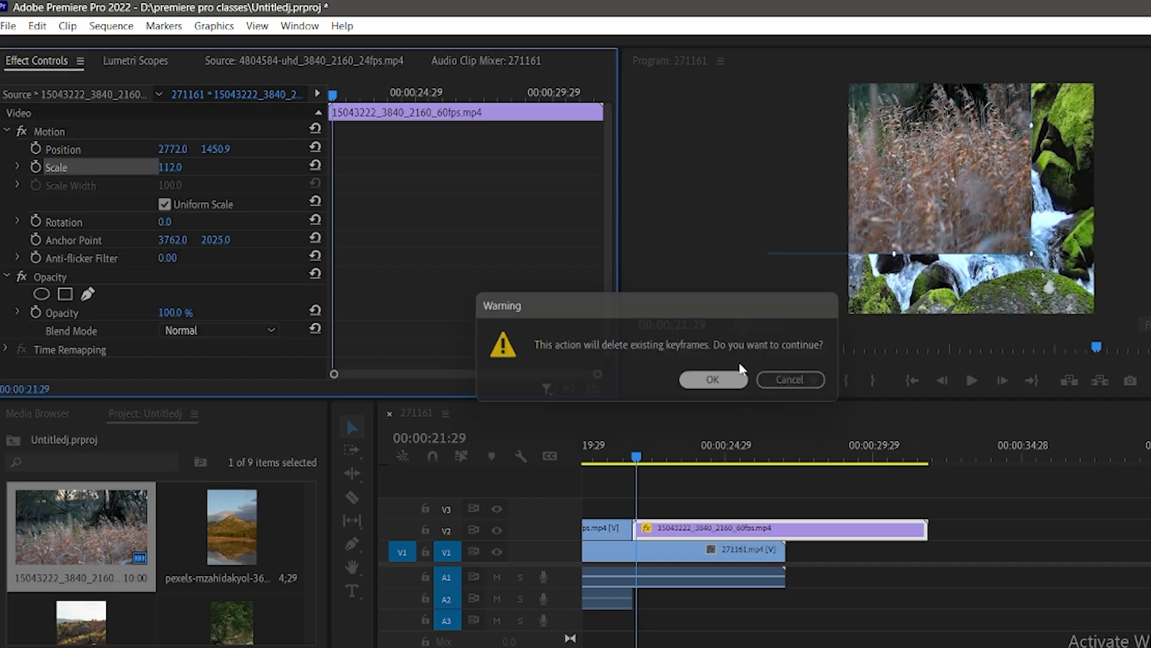
left_click_drag(174, 167, 133, 167)
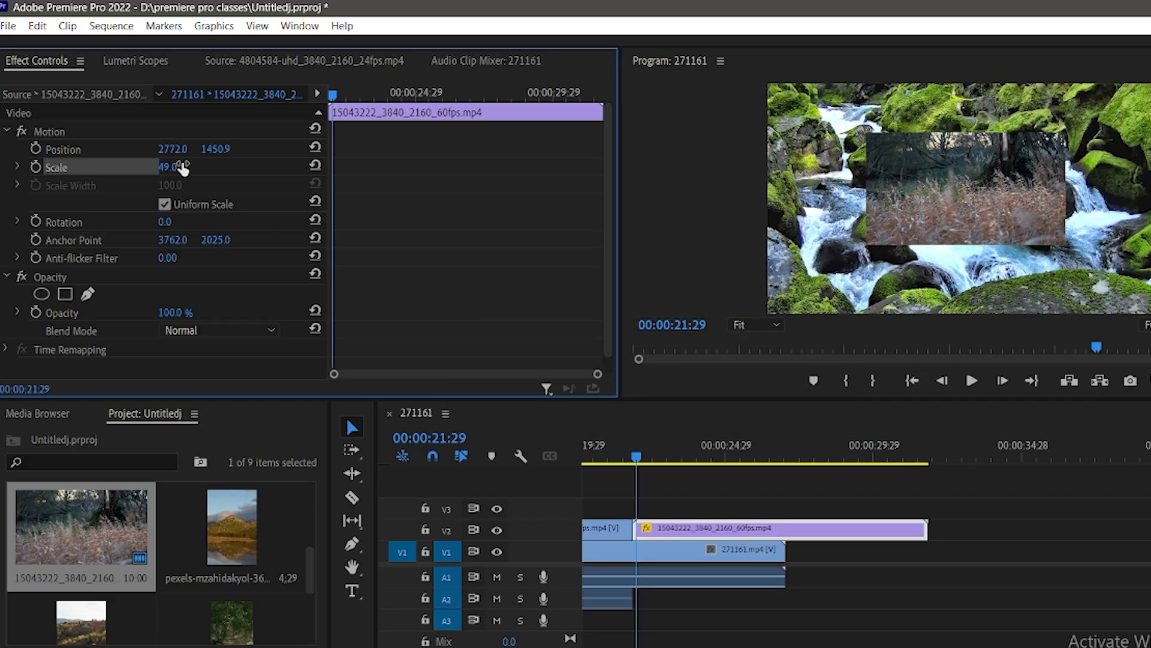
Test rotating the reed-field clip around its corner anchor point through several turns with Scale at 57, and reset Rotation to 0°
left_click(964, 205)
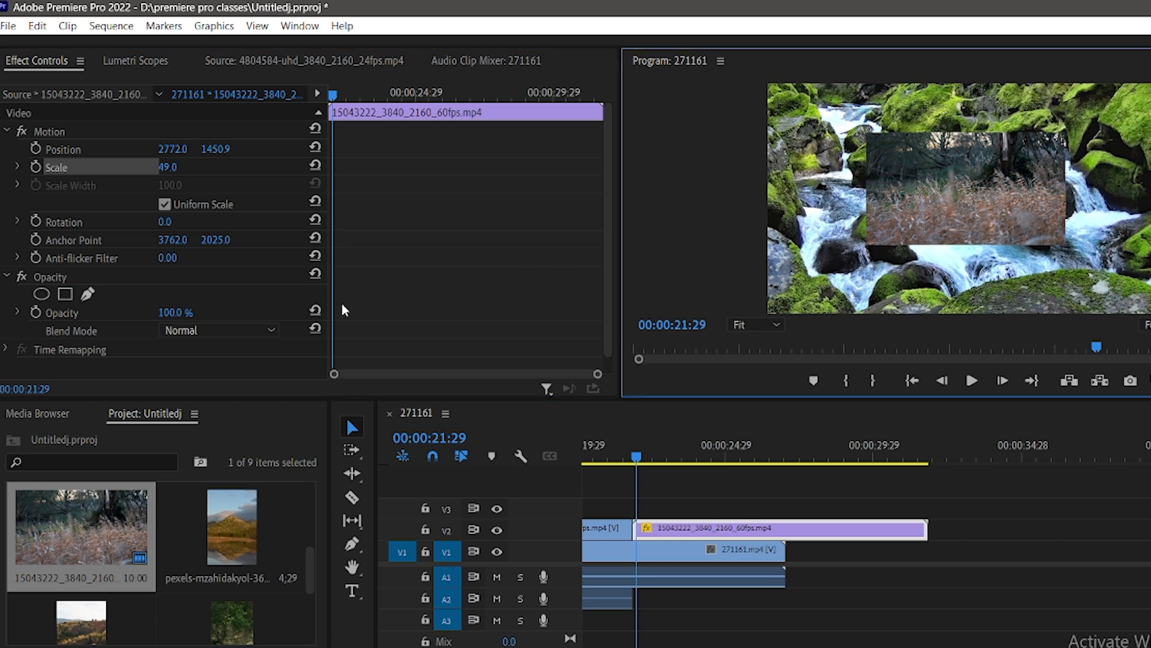
scroll(337, 282, "down", 1)
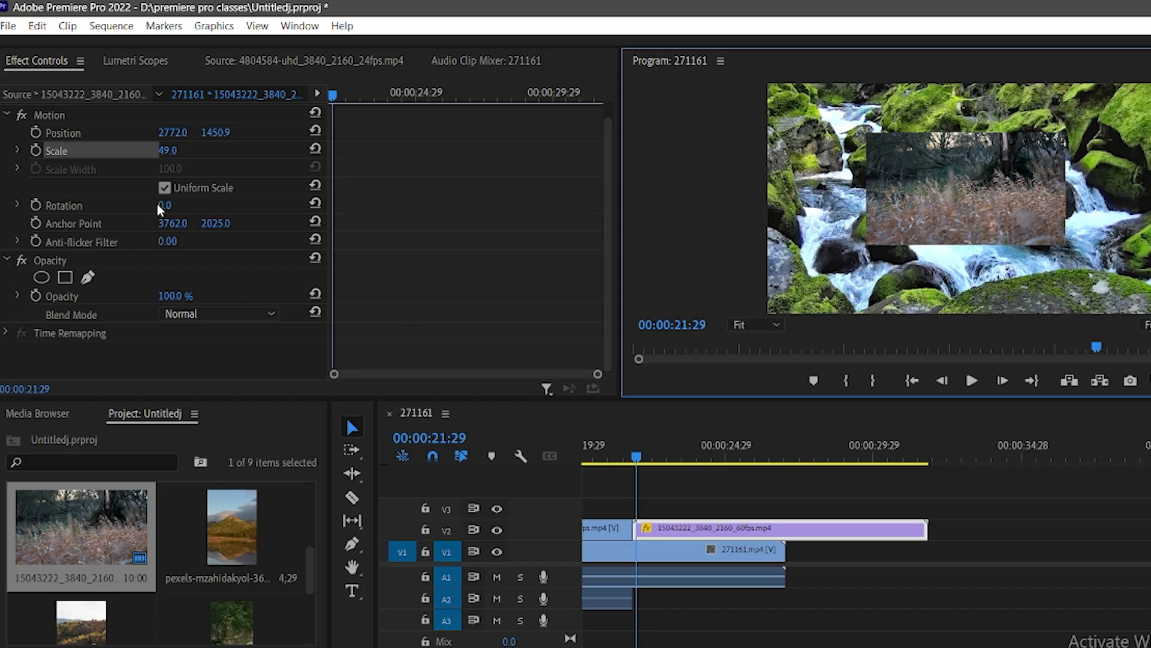
left_click_drag(157, 204, 938, 204)
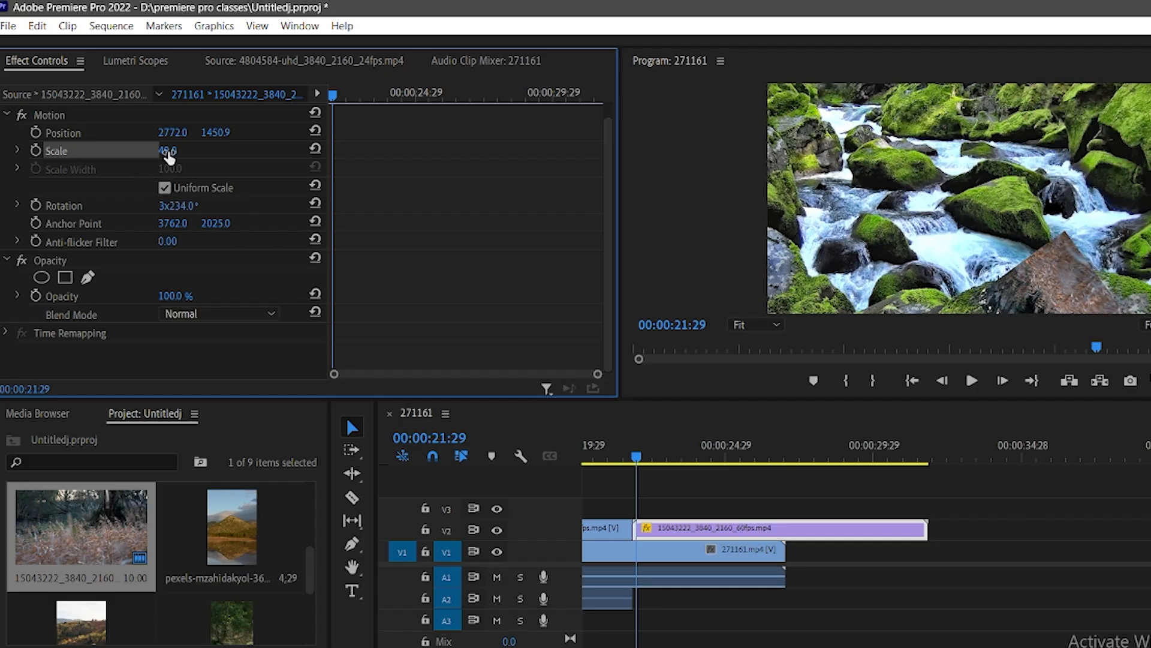
left_click_drag(170, 150, 172, 150)
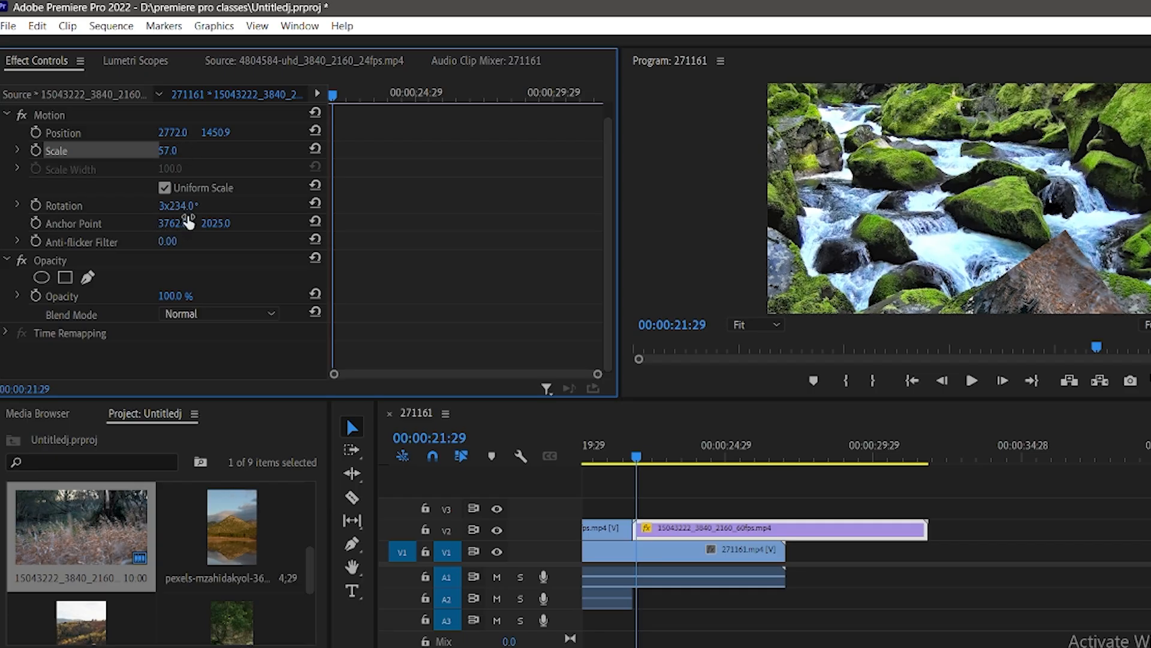
left_click_drag(177, 205, 178, 205)
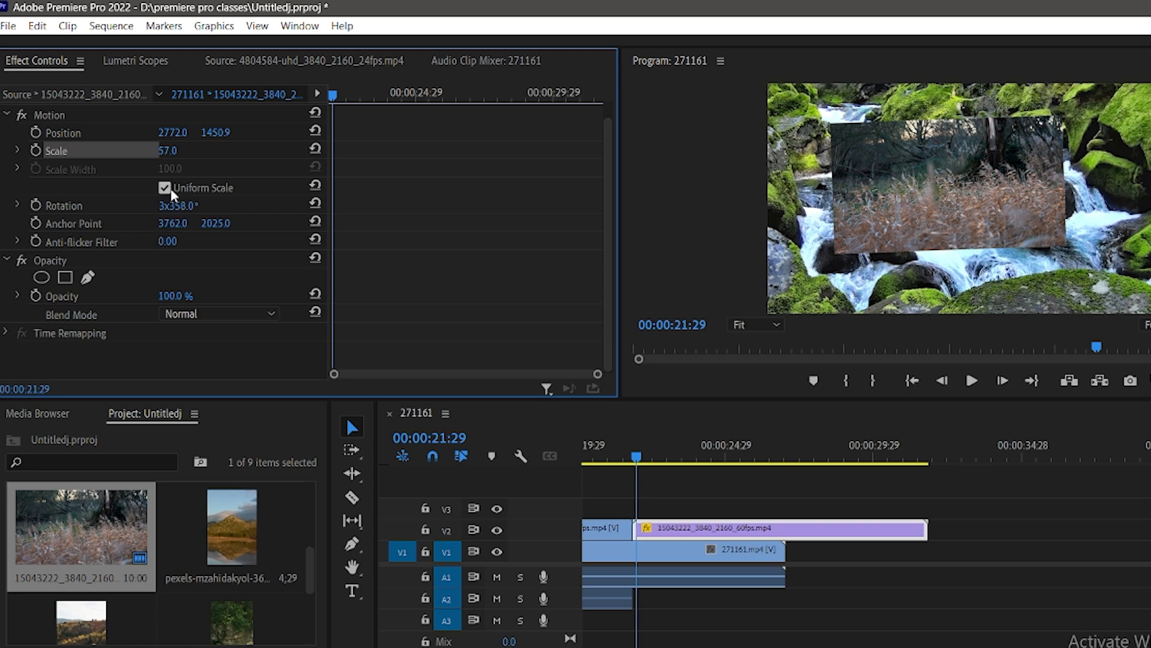
left_click_drag(163, 206, 164, 206)
left_click(174, 203)
type("0")
key("Return")
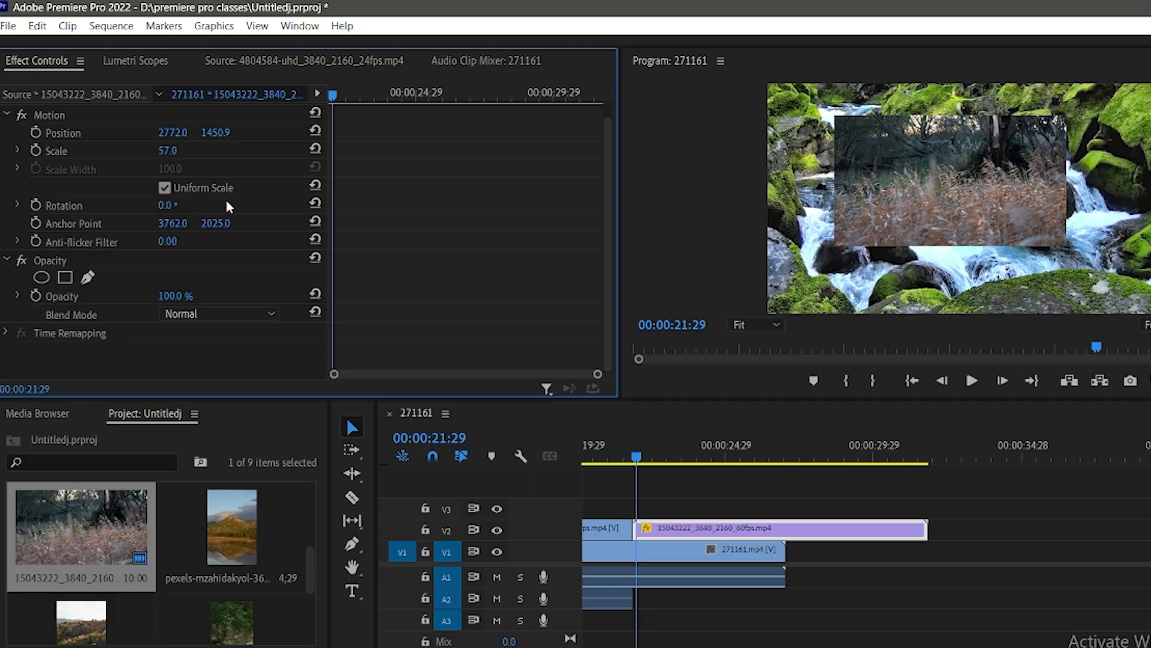
Set the reed-field clip's Anchor Point near its centre at 2032, 1138 and its Position to 2179.1, 1053
left_click(975, 173)
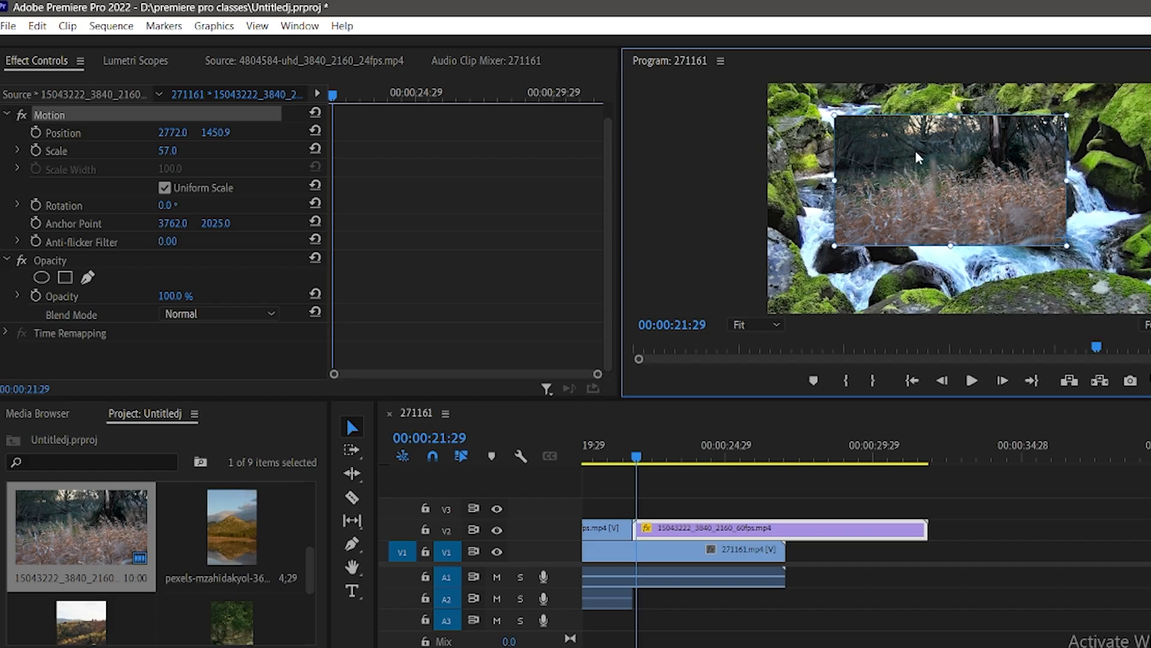
mouse_move(1058, 242)
left_mouse_down()
mouse_move(1039, 228)
mouse_move(1031, 238)
mouse_move(1080, 245)
left_mouse_up()
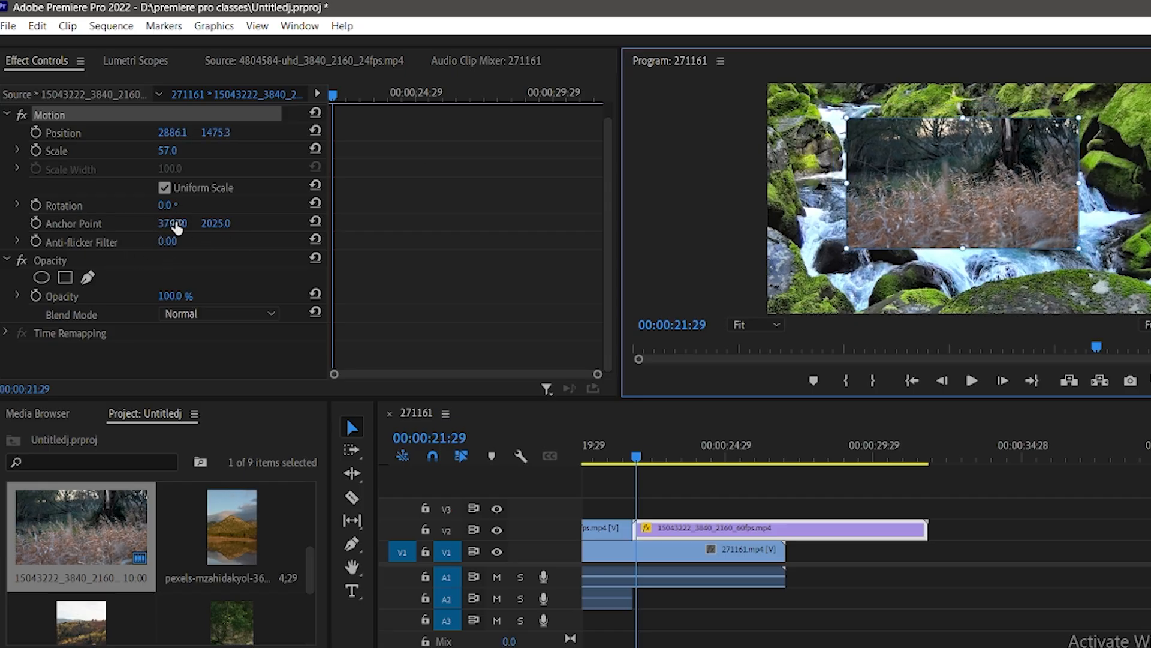
mouse_move(169, 223)
left_mouse_down()
mouse_move(71, 223)
mouse_move(225, 223)
mouse_move(102, 223)
mouse_move(182, 257)
mouse_move(171, 223)
mouse_move(152, 223)
mouse_move(213, 228)
mouse_move(151, 228)
left_mouse_up()
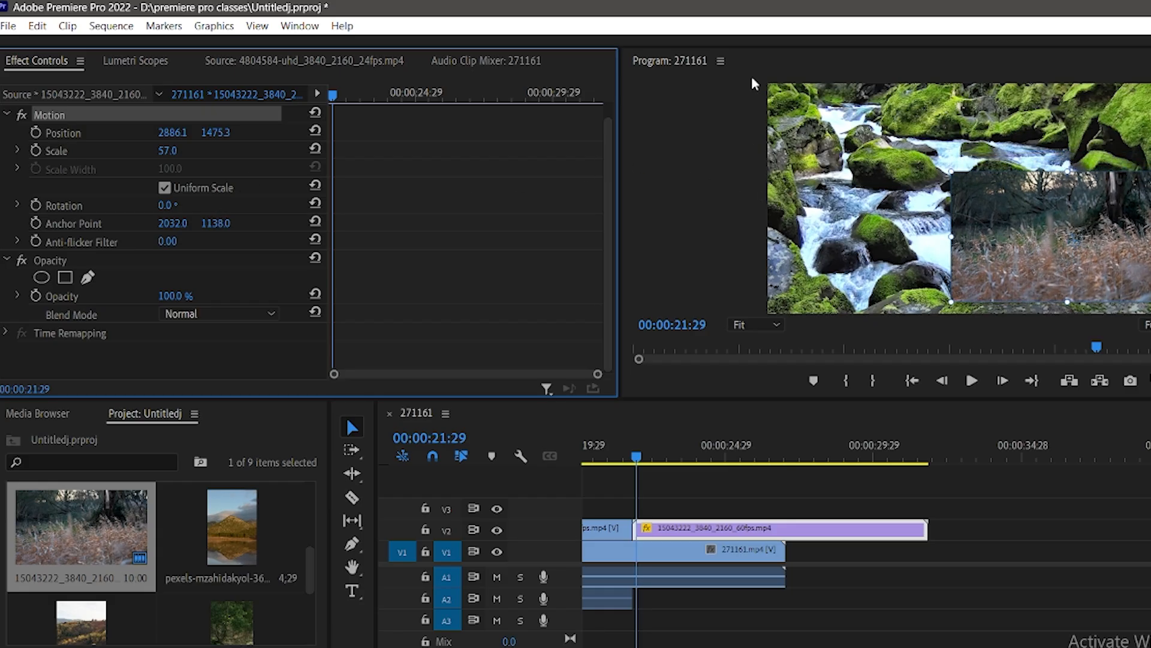
left_click_drag(1080, 286, 1079, 285)
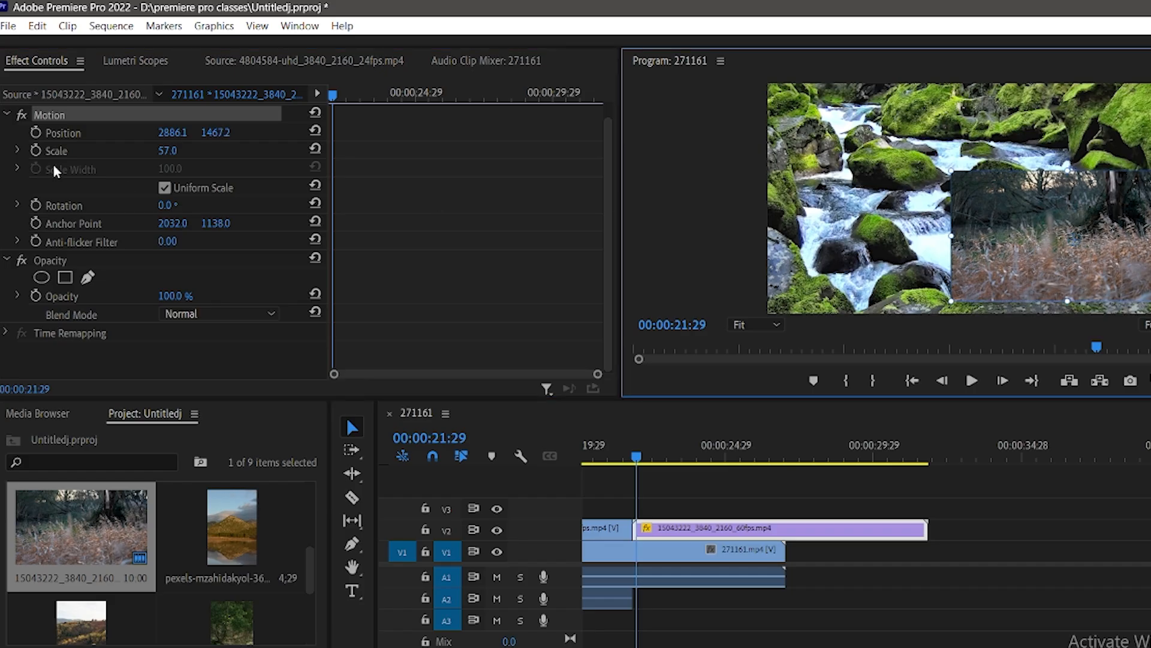
scroll(599, 261, "up", 1)
left_click_drag(1050, 237, 1044, 241)
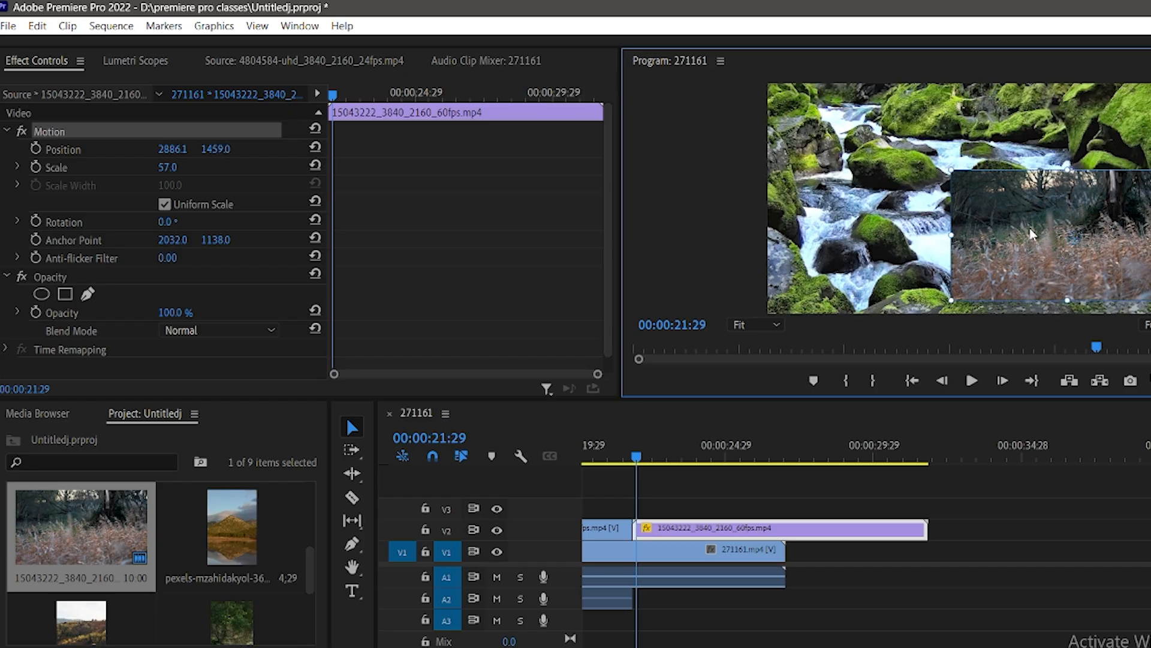
left_click_drag(222, 149, 284, 168)
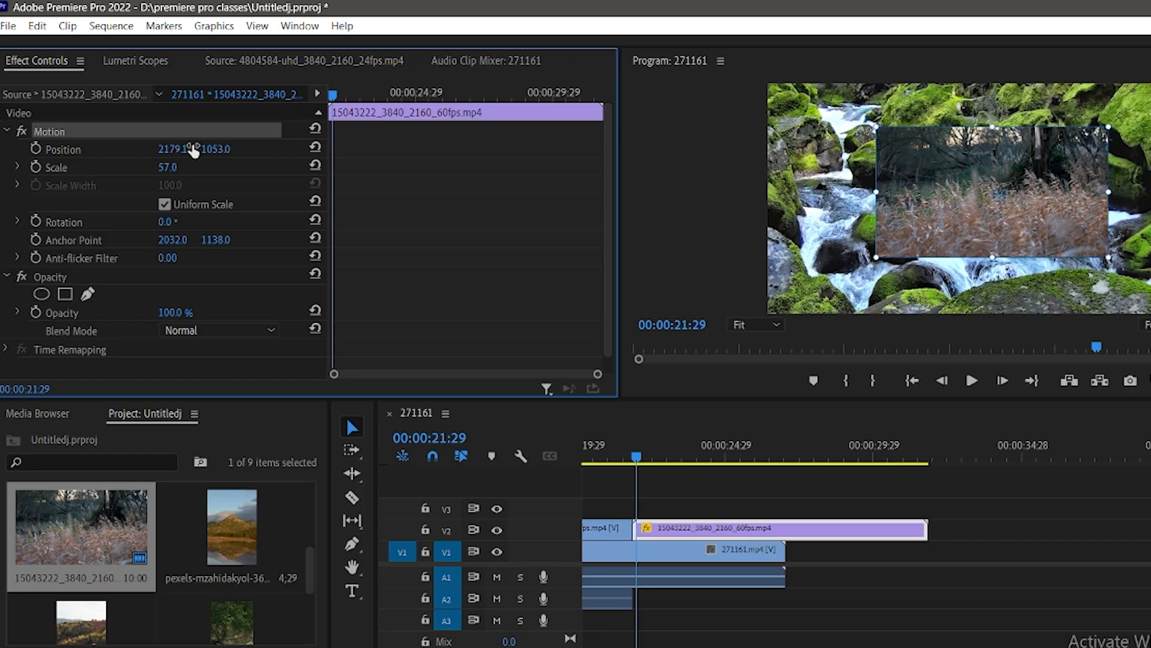
Test rotating the reed-field clip around its near-centre anchor point, undo the rotation, and set its Scale to 54
mouse_move(168, 166)
left_mouse_down()
mouse_move(213, 167)
mouse_move(170, 170)
left_mouse_up()
mouse_move(165, 221)
left_mouse_down()
mouse_move(258, 221)
mouse_move(178, 224)
left_mouse_up()
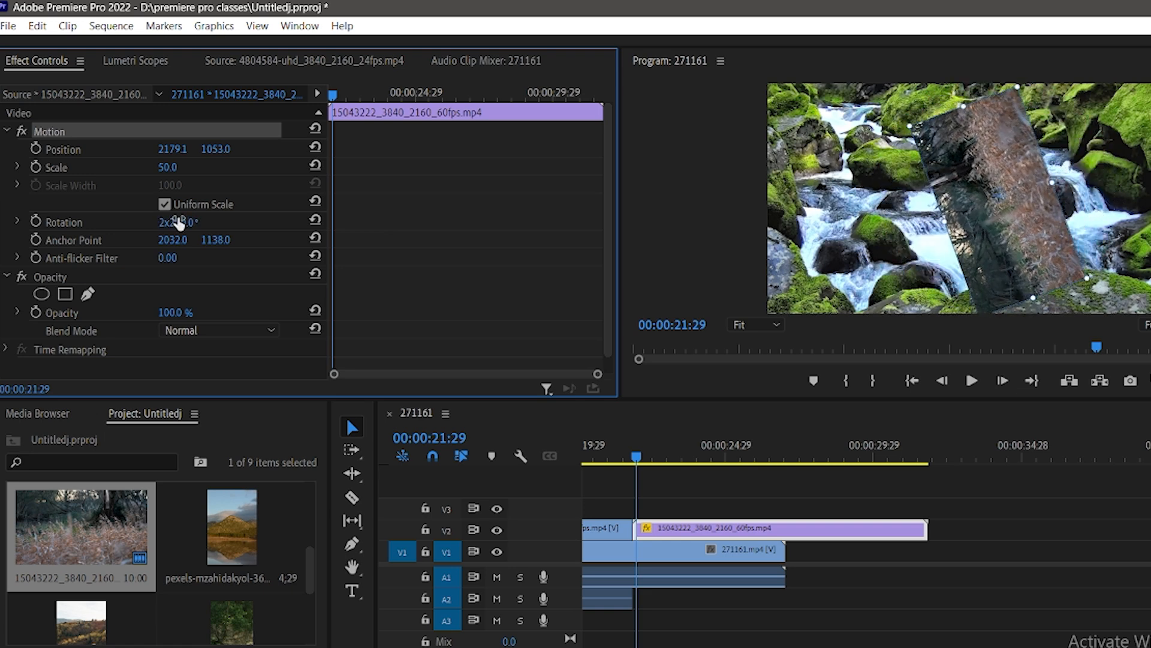
key("ctrl+z")
mouse_move(163, 167)
left_mouse_down()
mouse_move(198, 168)
mouse_move(165, 168)
left_mouse_up()
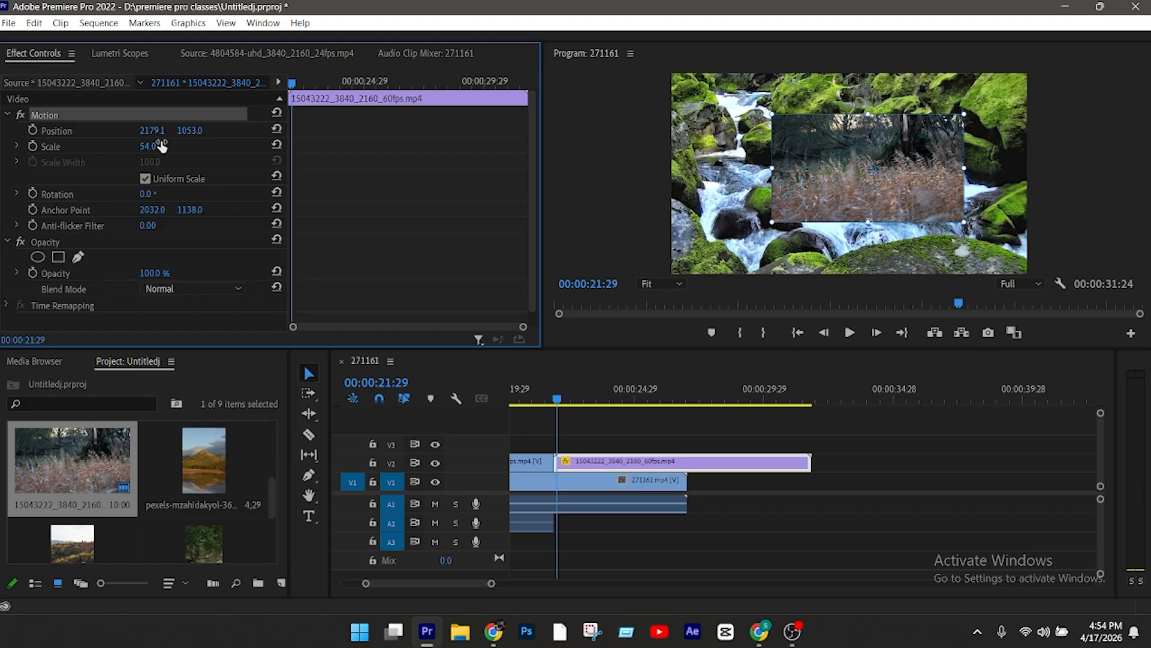
Play the sequence from the beginning to review the layered clip animations
left_click_drag(557, 399, 157, 390)
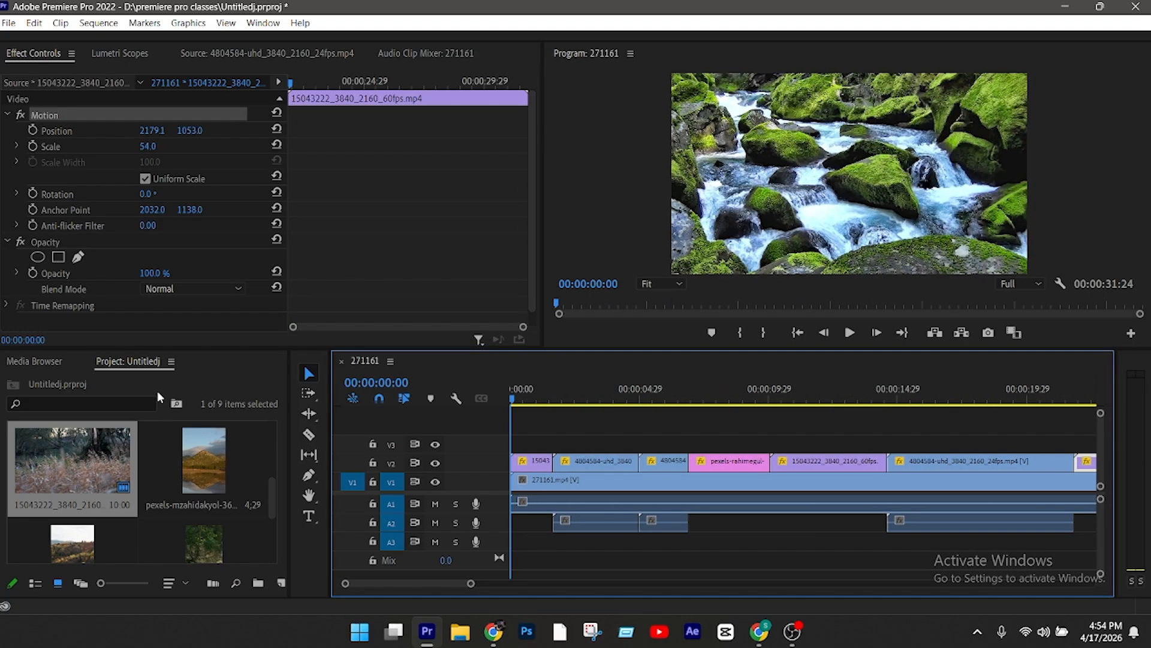
key("space")
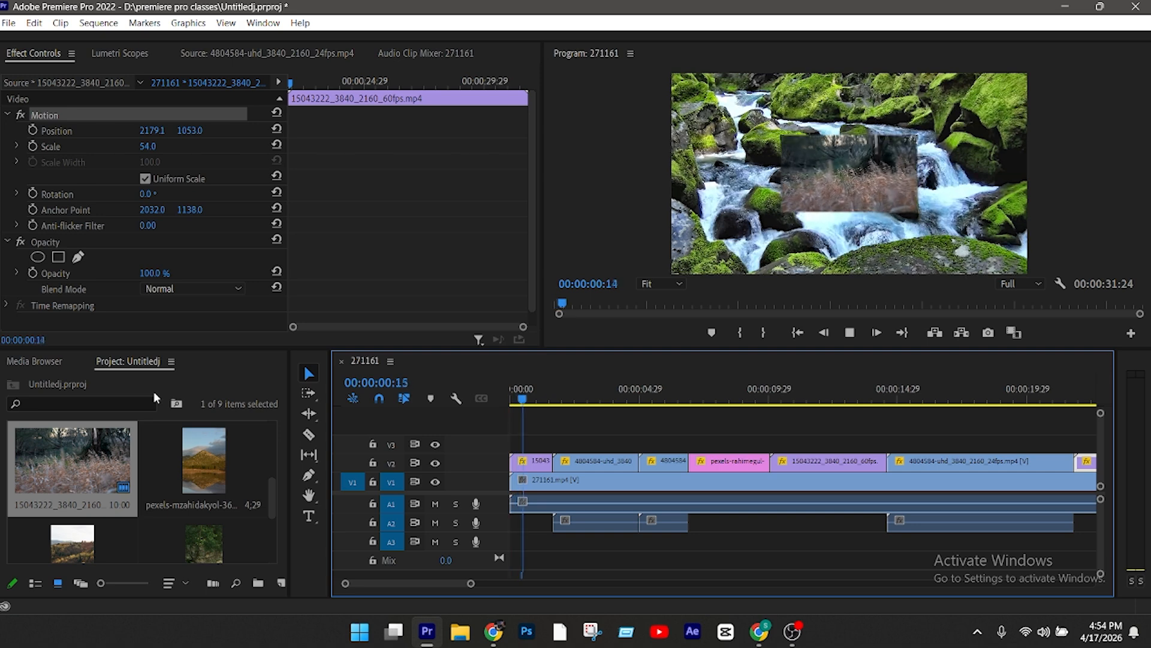